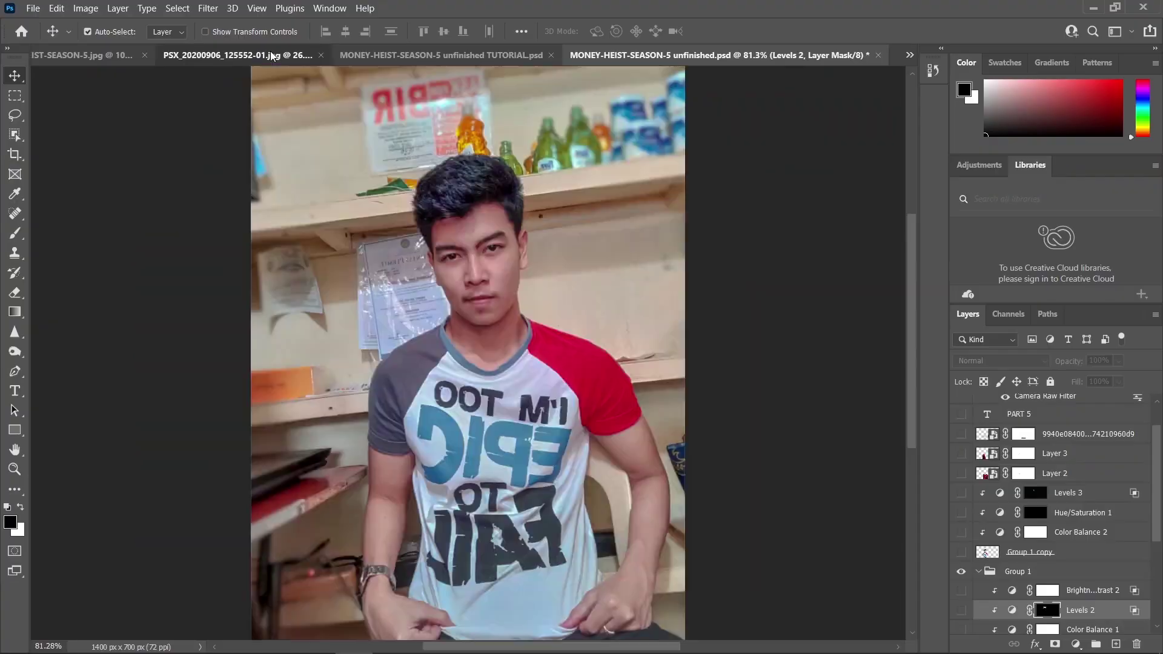
Review the MONEY-HEIST-SEASON-5.jpg poster and the portrait photo documents, and switch to MONEY-HEIST-SEASON-5 unfinished TUTORIAL.psd.
left_click(134, 54)
key("ctrl+e")
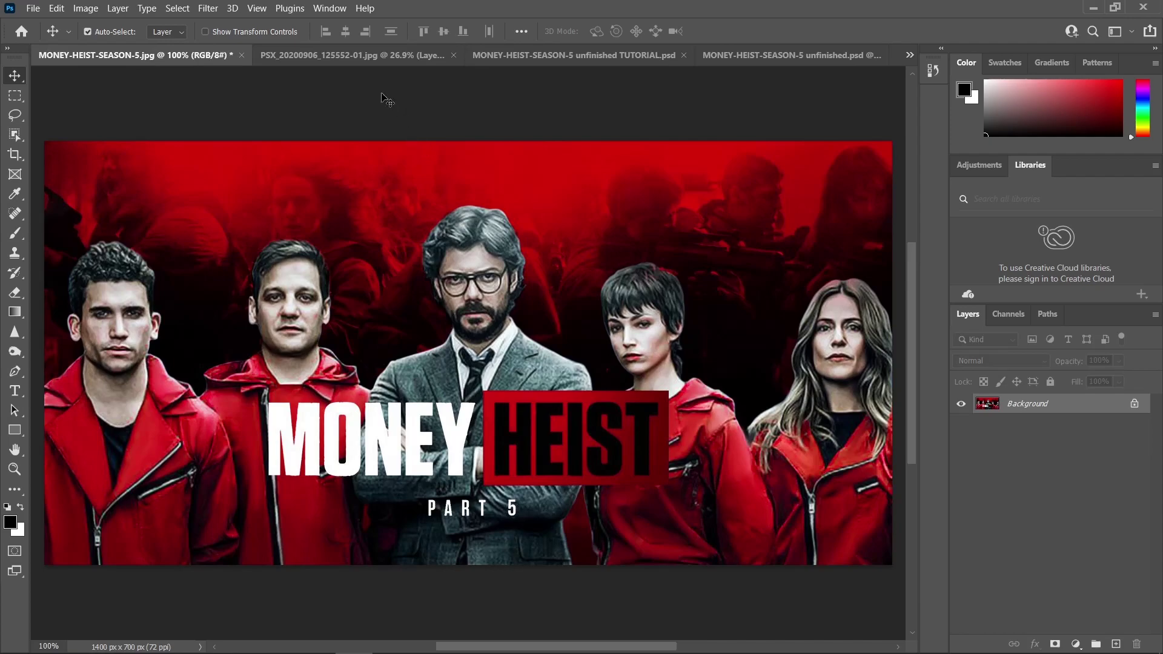
left_click(364, 55)
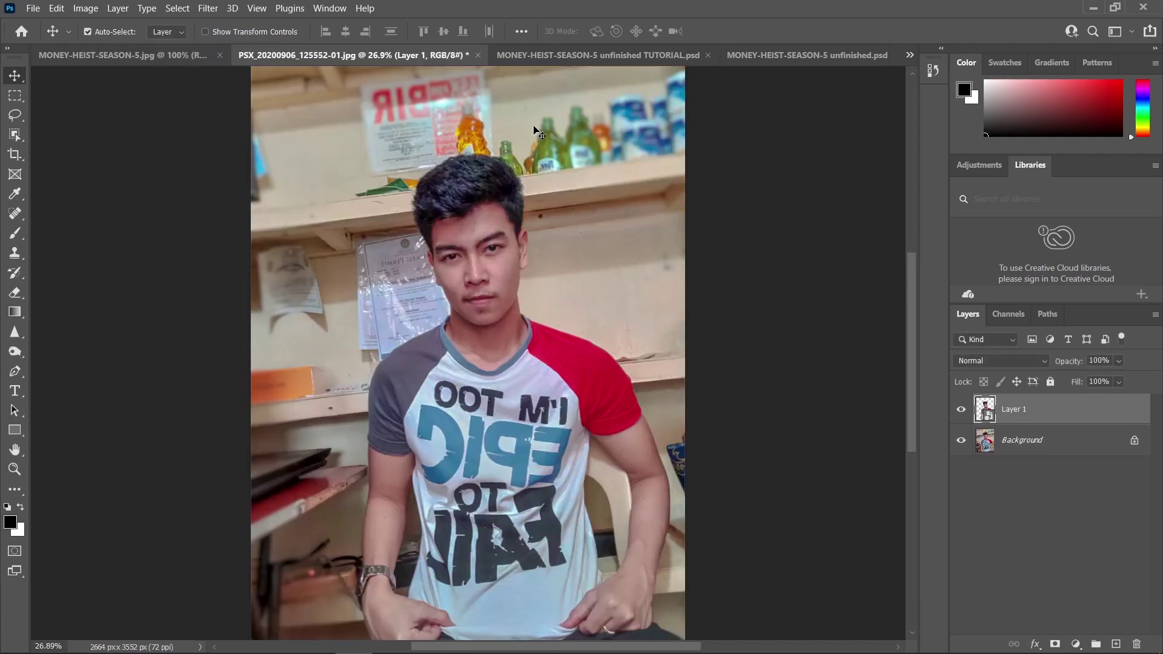
left_click(552, 55)
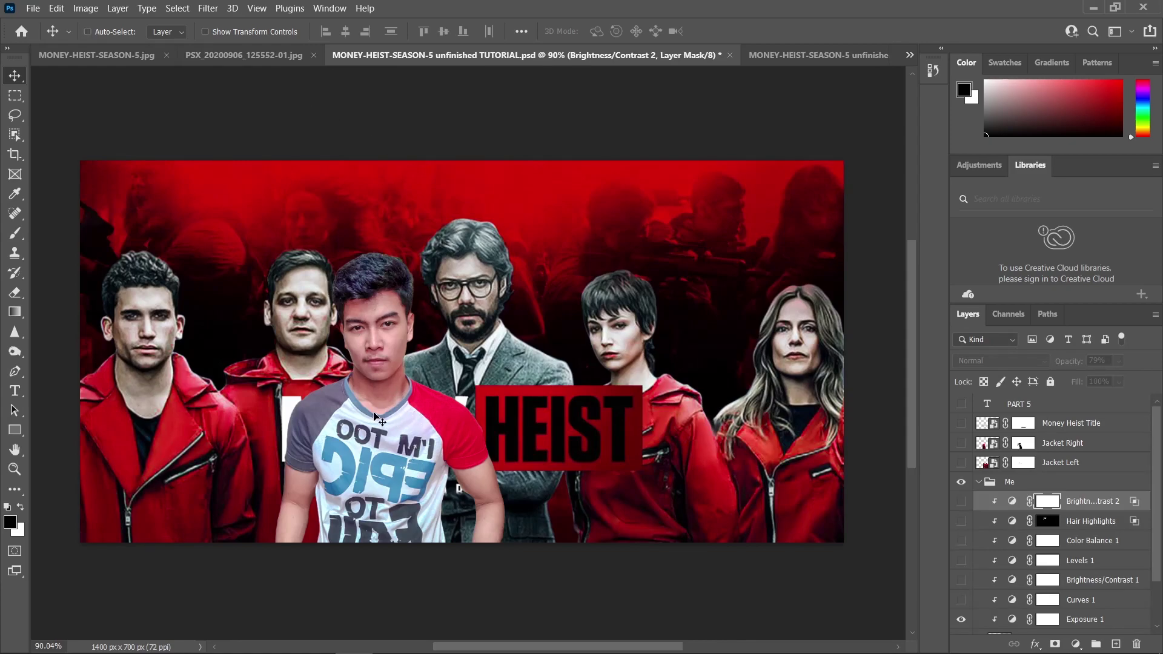
Select the man's portrait on Layer 5 and check its Free Transform bounds.
left_click(405, 418)
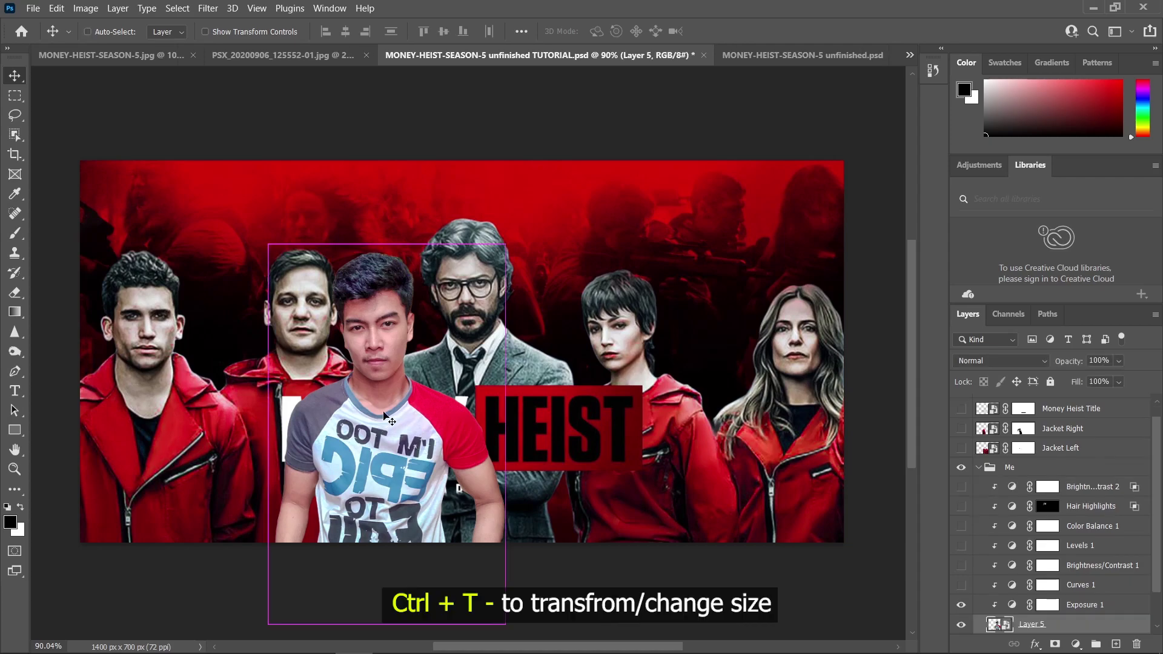
key("ctrl+t")
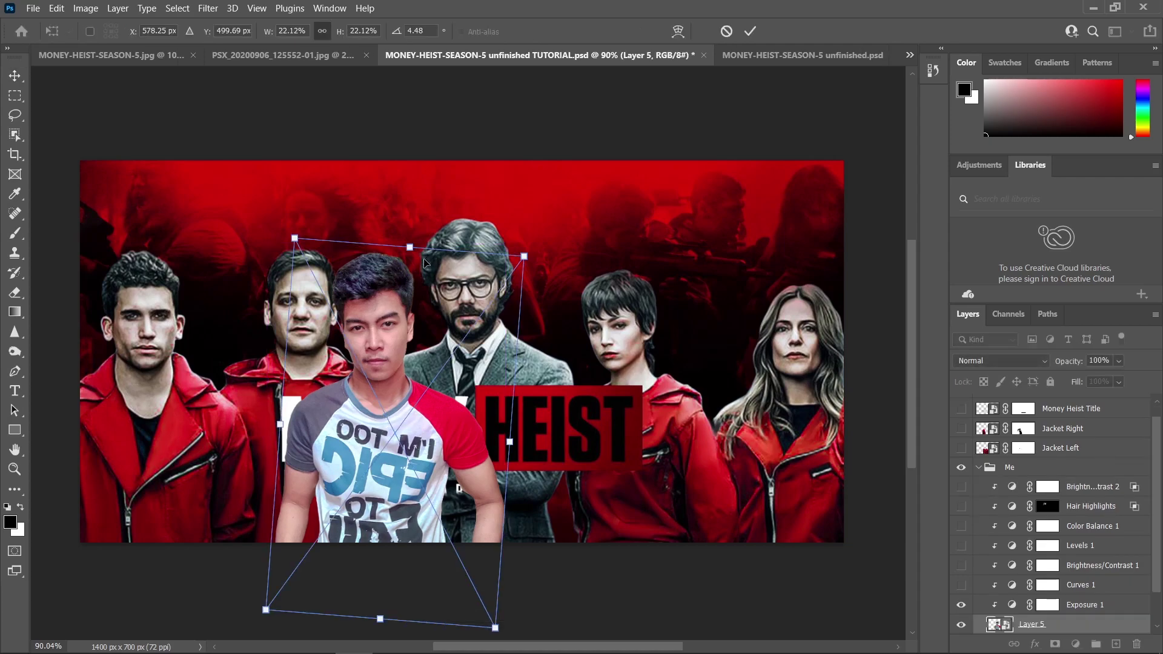
key("Return")
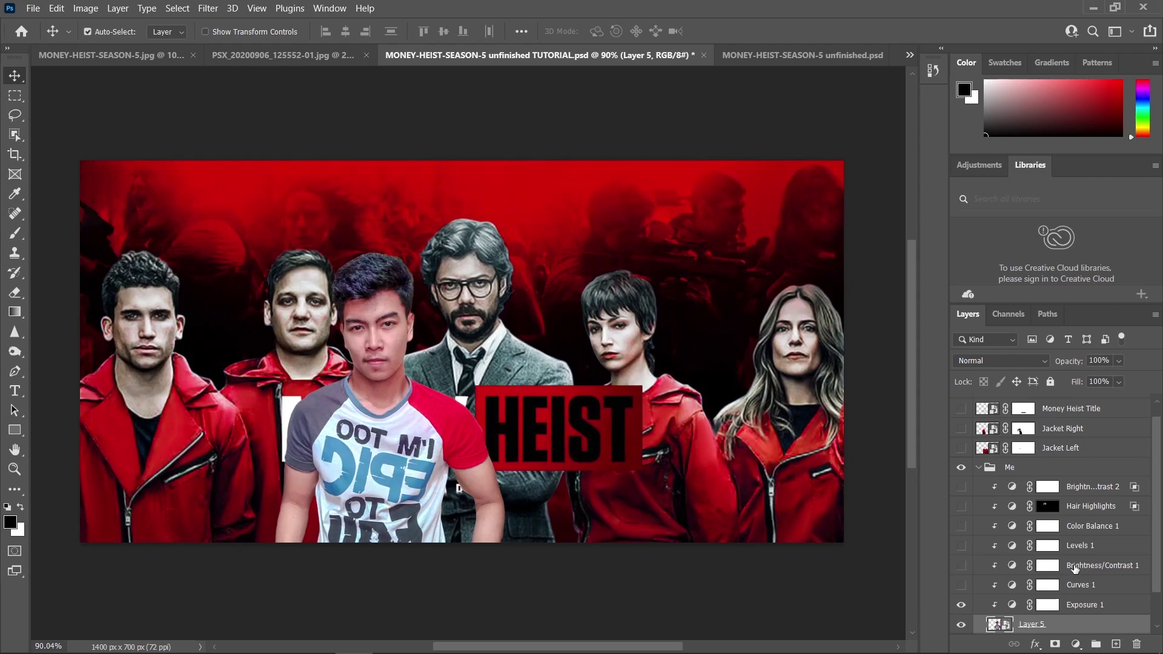
Compare the portrait without and with the Exposure 1 adjustment, and make Brightness/Contrast 2 visible.
scroll(1066, 566, "down", 1)
left_click(965, 585)
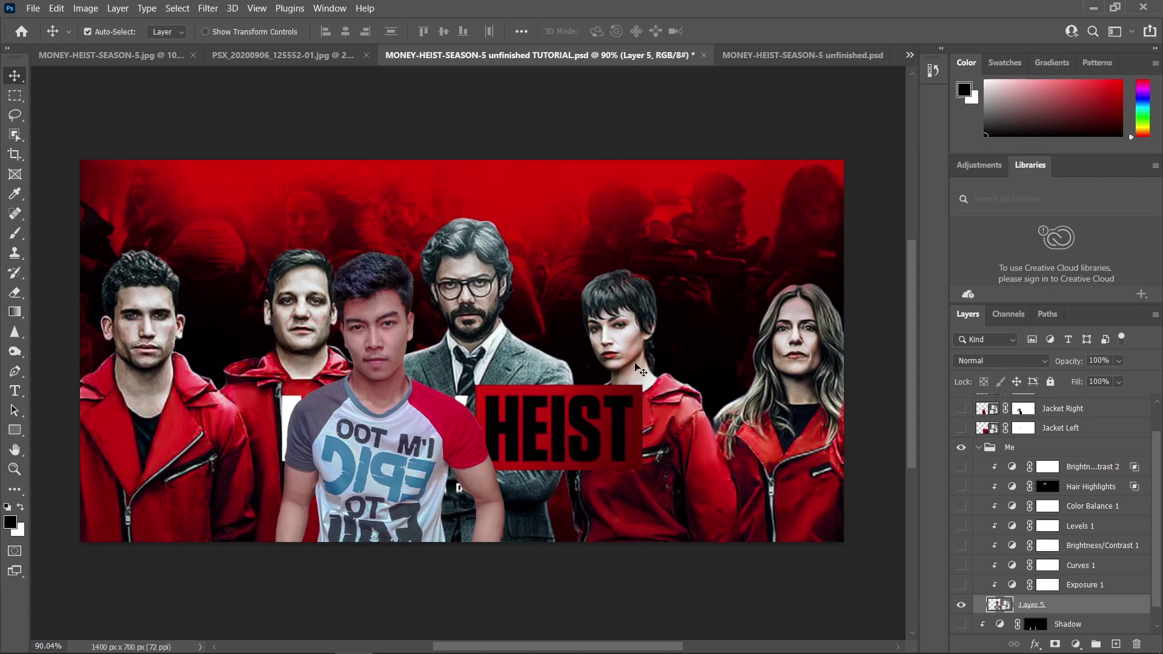
left_click(1111, 588)
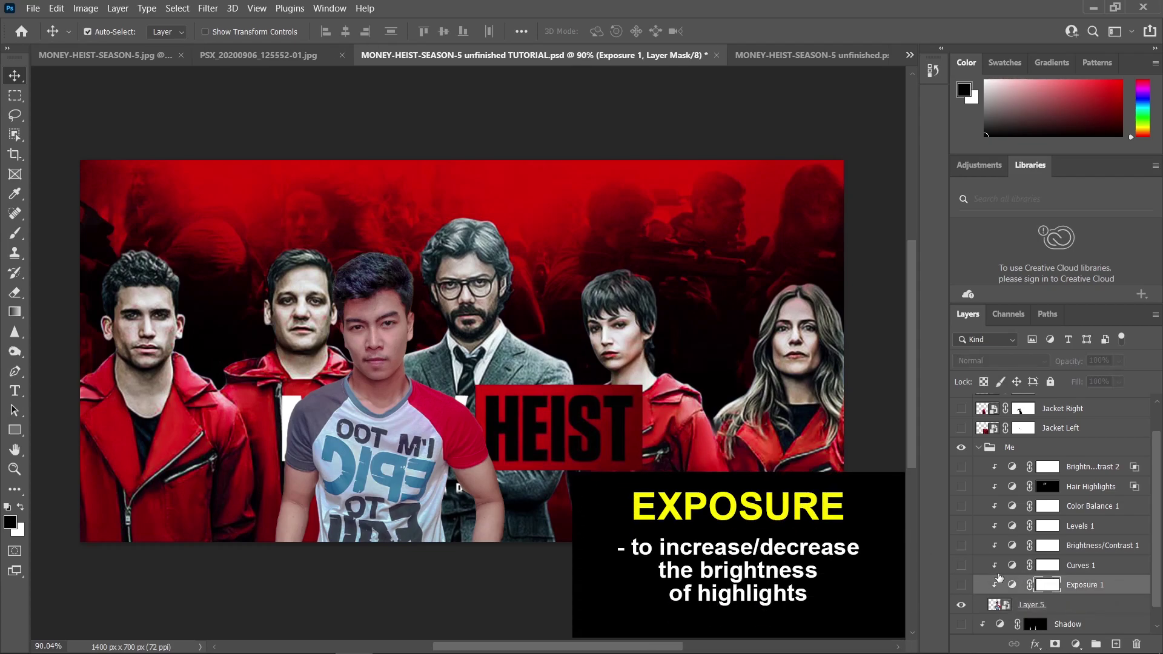
left_click(962, 585)
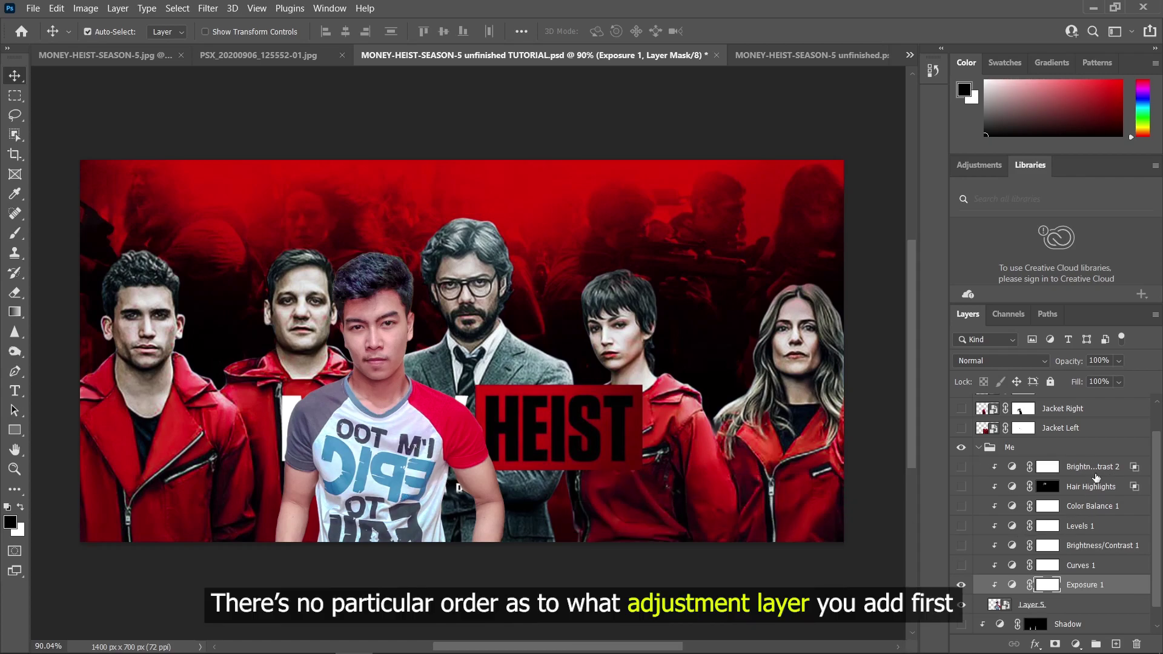
left_click(960, 467)
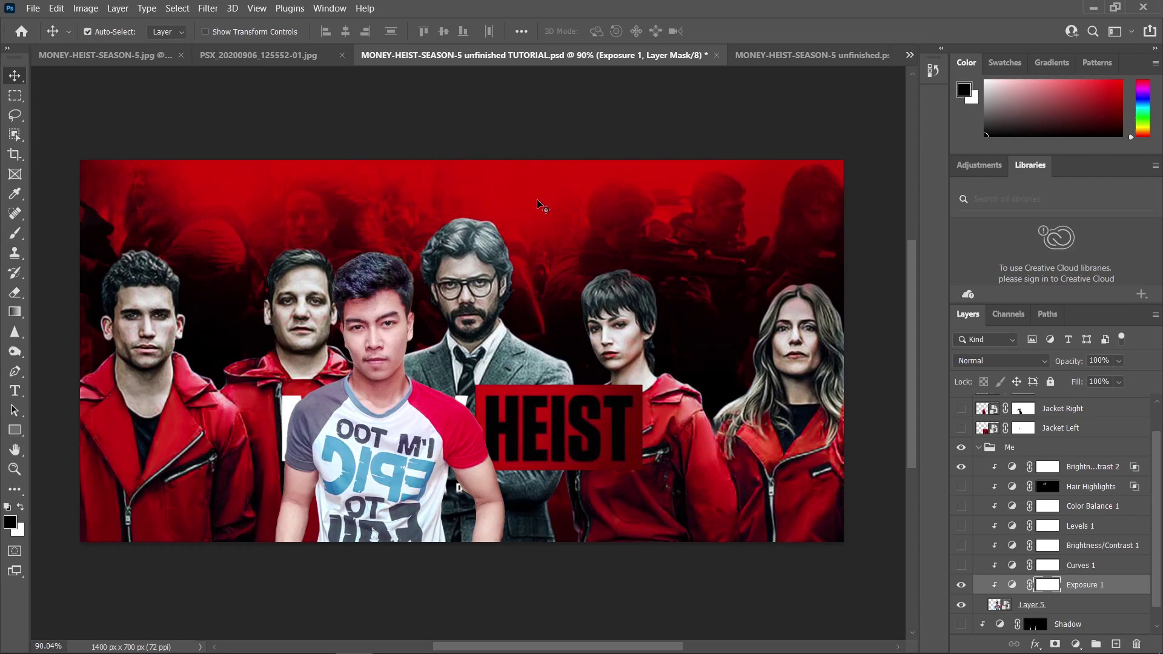
Preview the Hair Highlights adjustment, inspect its Levels settings, and hide it again.
left_click(1074, 490)
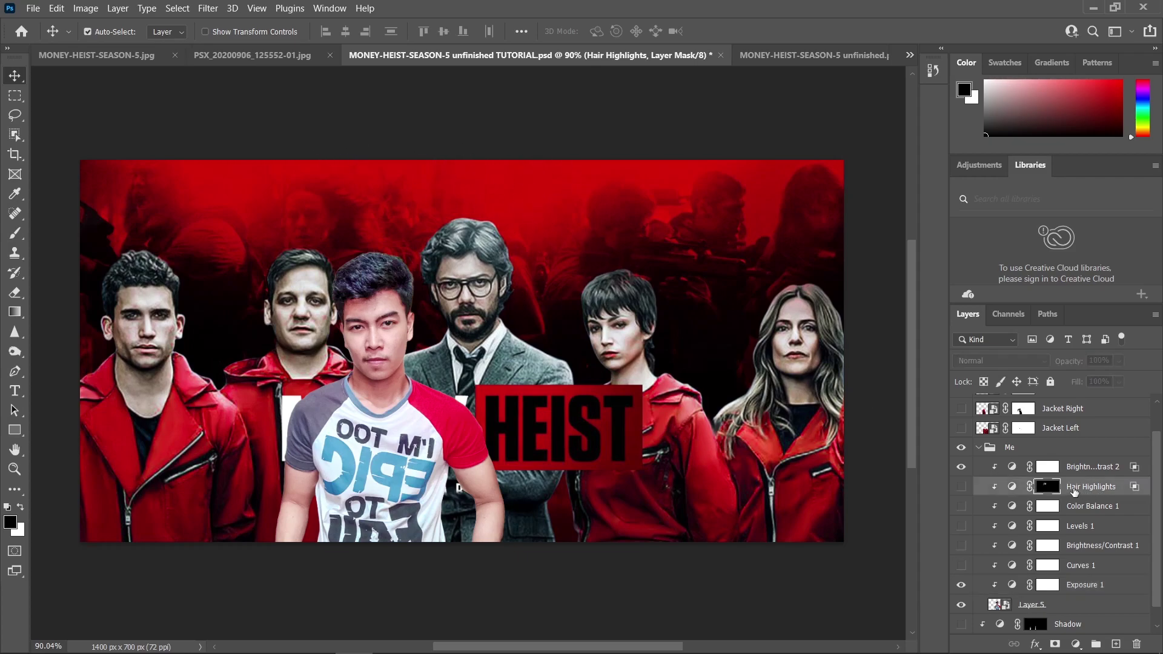
left_click(961, 487)
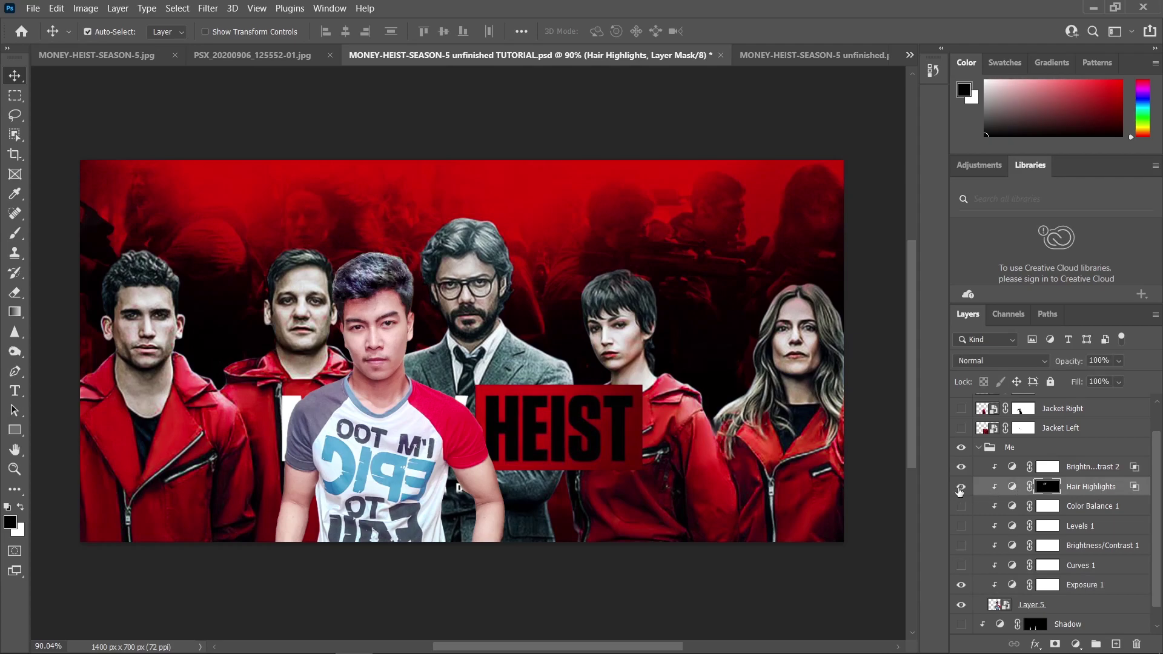
double_click(1012, 488)
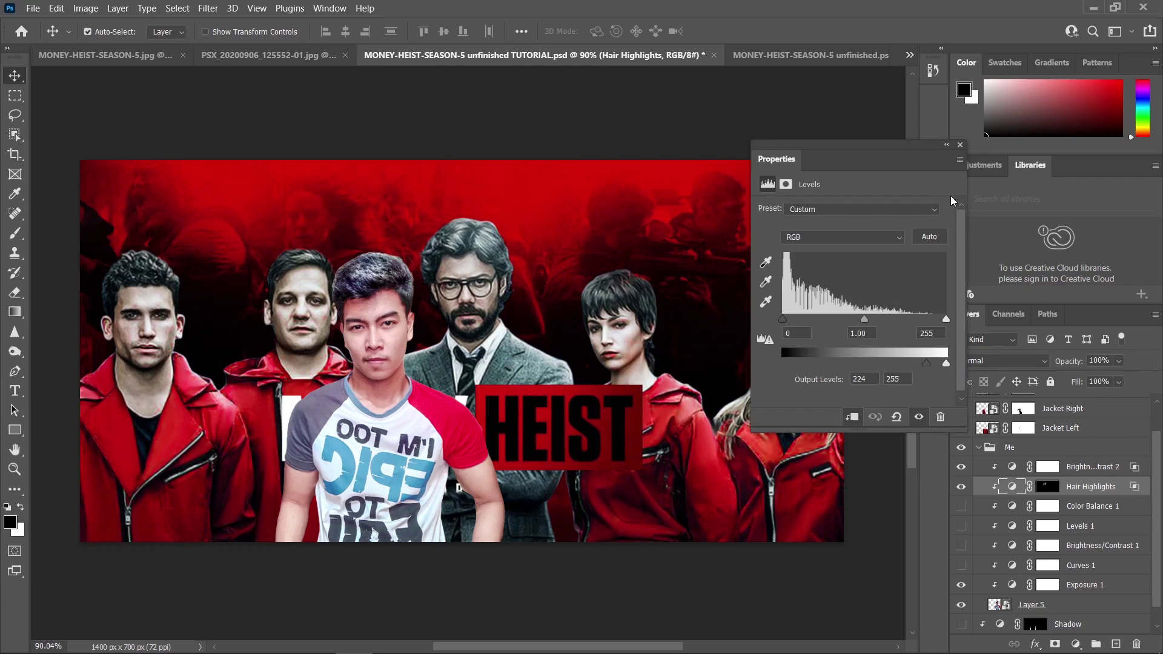
left_click(959, 146)
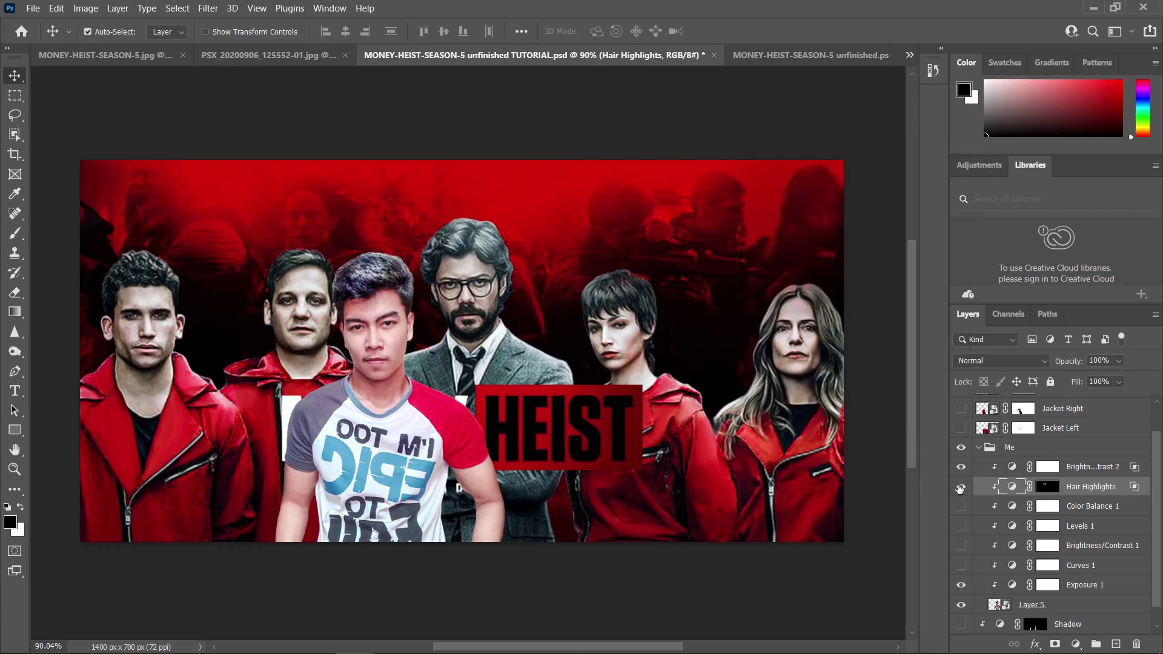
left_click(960, 487)
Add a clipped Levels adjustment layer above Hair Highlights and set its black output level to 209.
left_click(1076, 644)
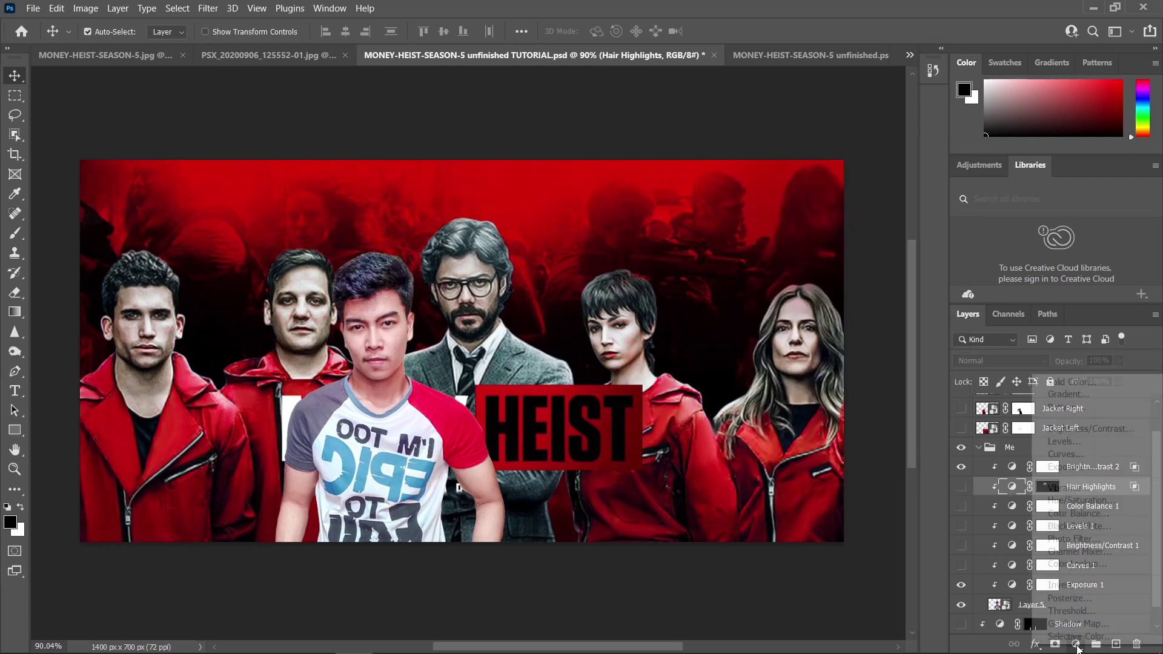
left_click(1064, 442)
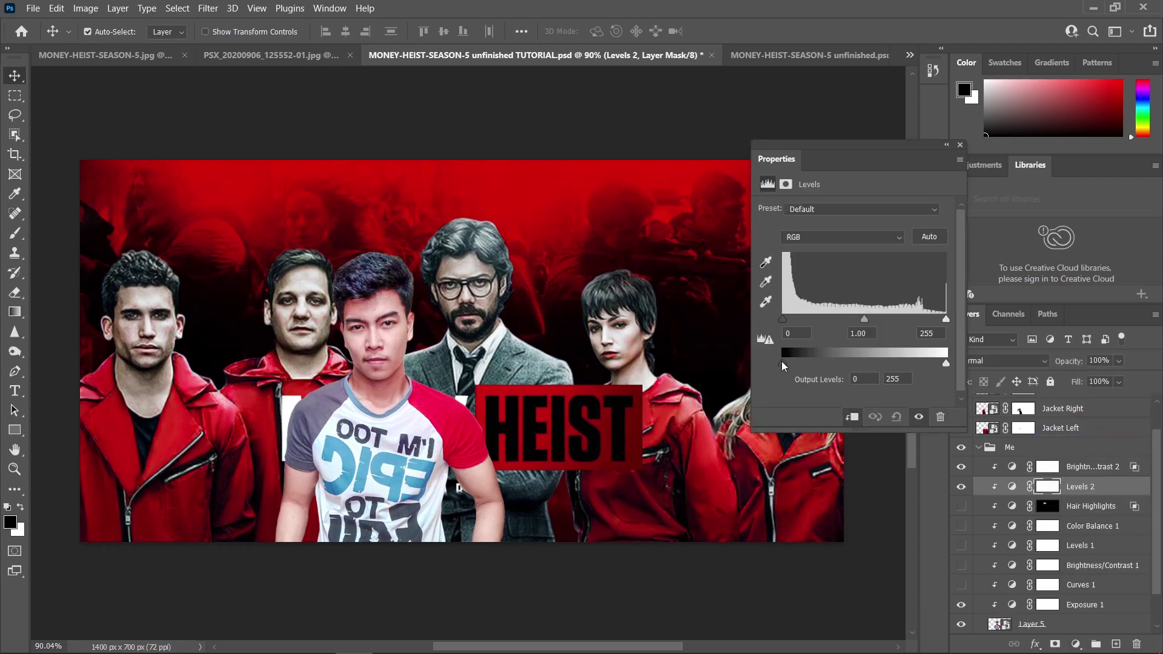
left_click_drag(781, 363, 916, 372)
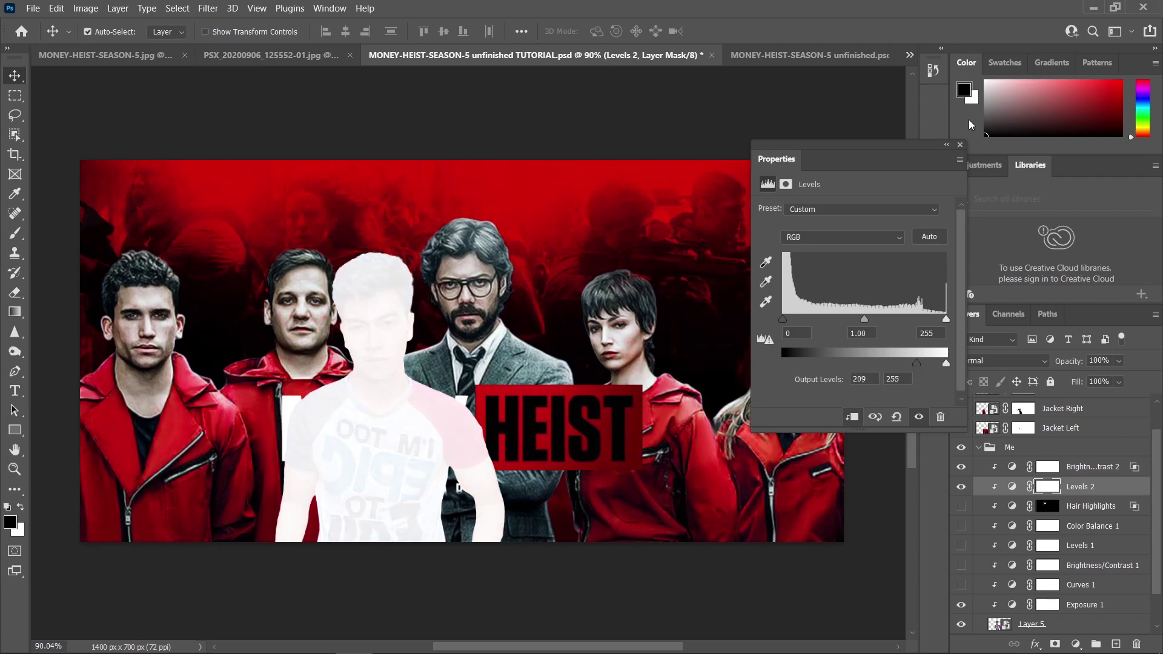
left_click(959, 146)
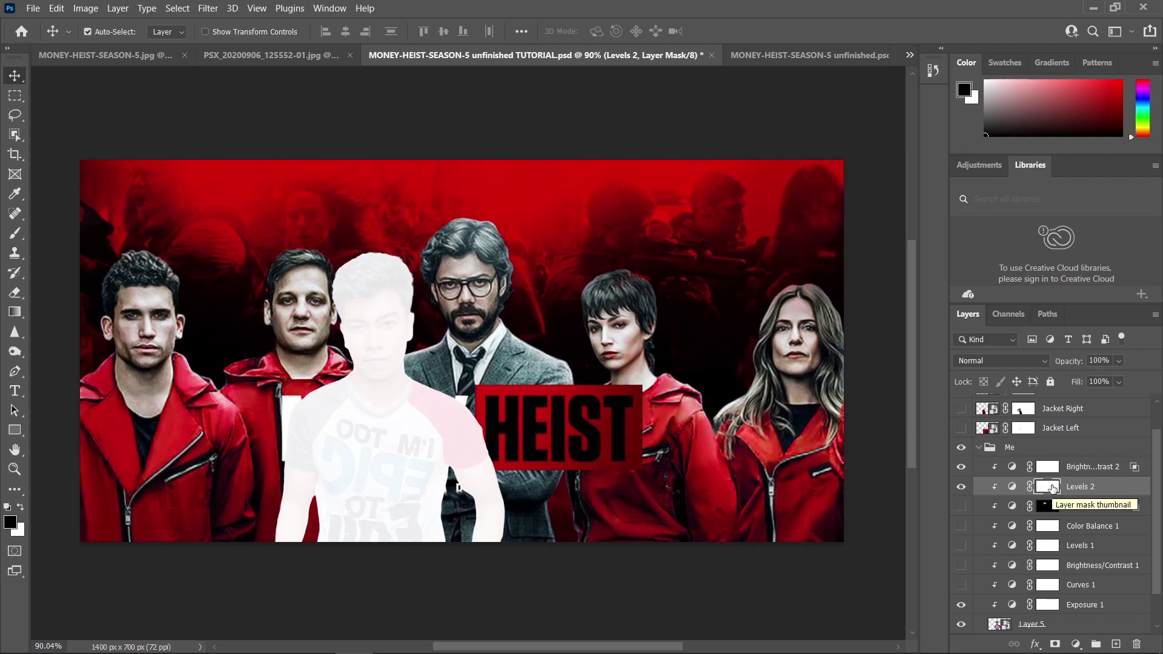
In the new Levels layer's blending options, split the Underlying Layer black point of Blend If to 0 / 140.
double_click(1137, 491)
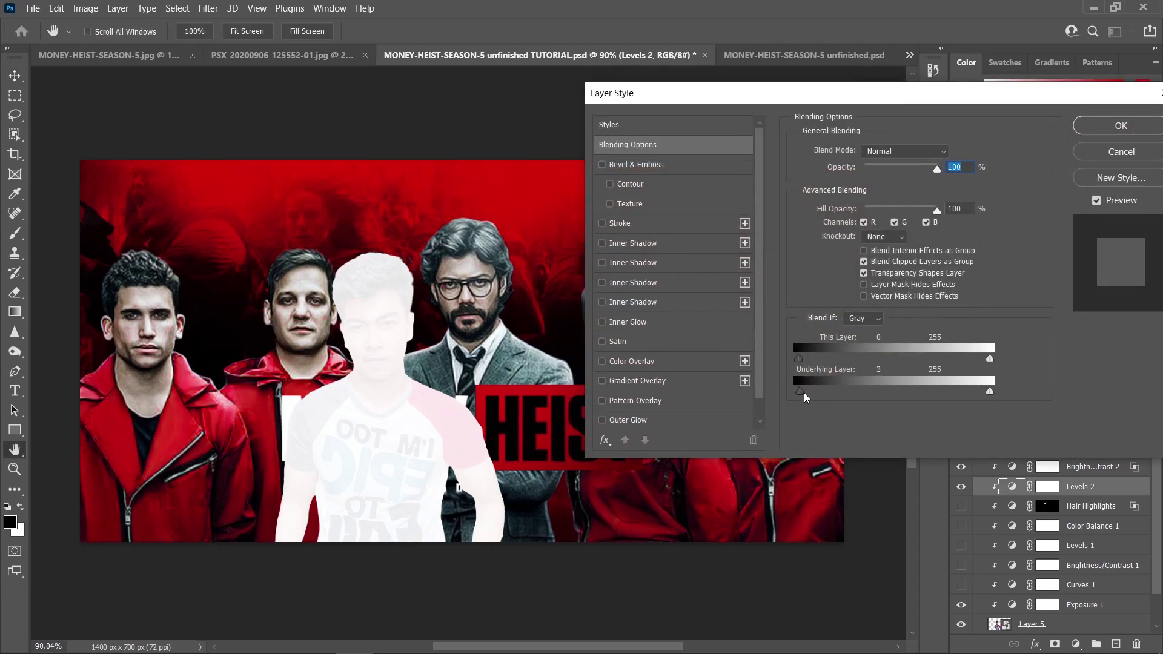
left_click_drag(805, 396, 796, 394)
key("alt")
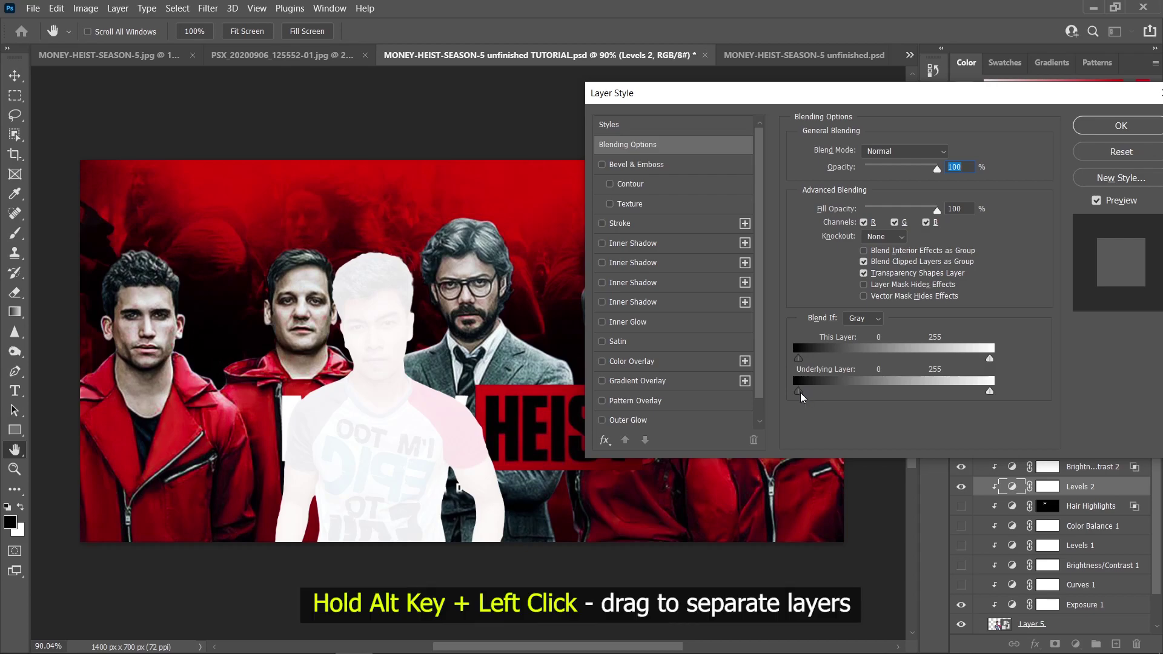
left_click_drag(800, 393, 908, 397)
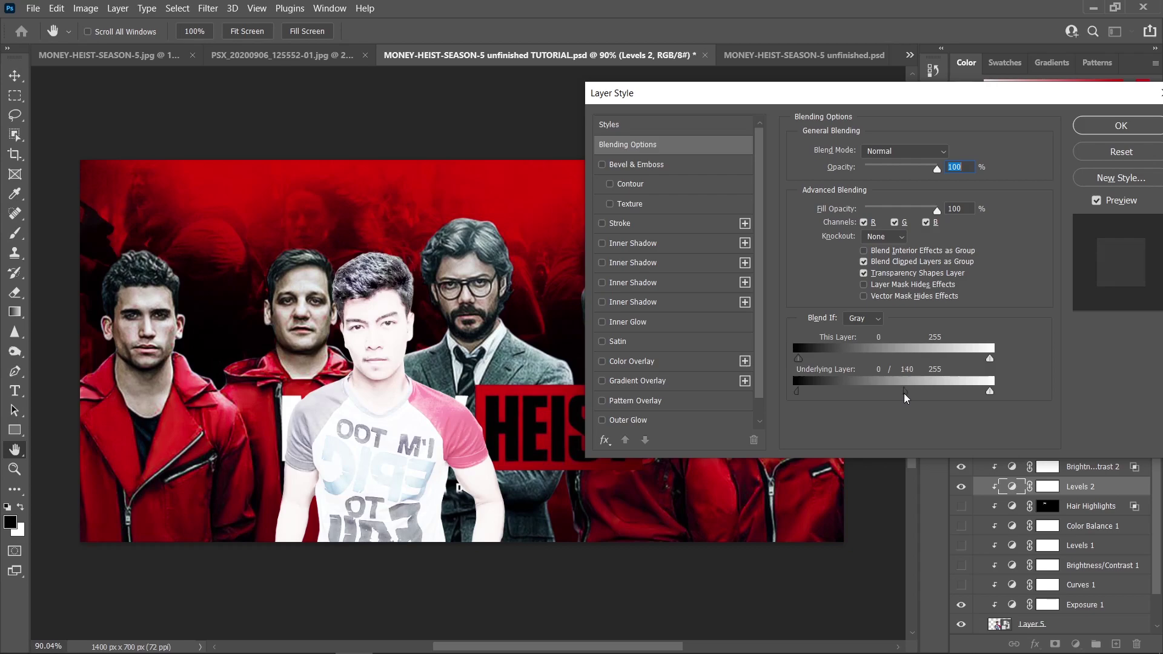
left_click(1121, 126)
Invert the Levels 2 mask to black and paint highlights onto the man's hair with a white brush at 56% flow.
left_click(1048, 488)
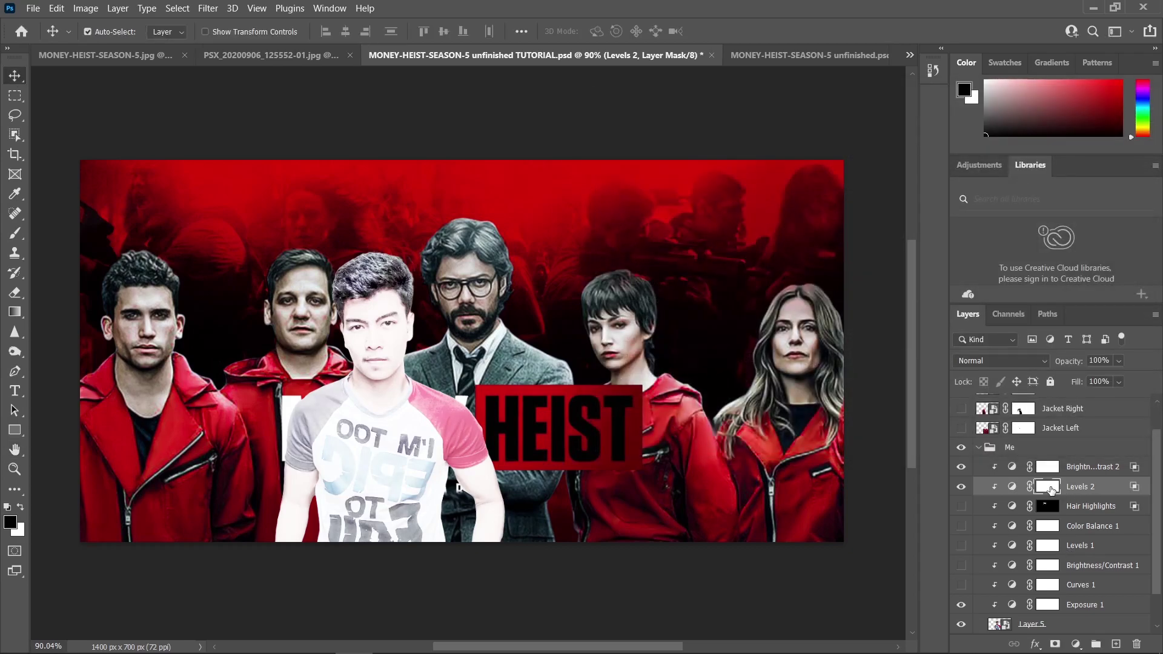
key("ctrl+i")
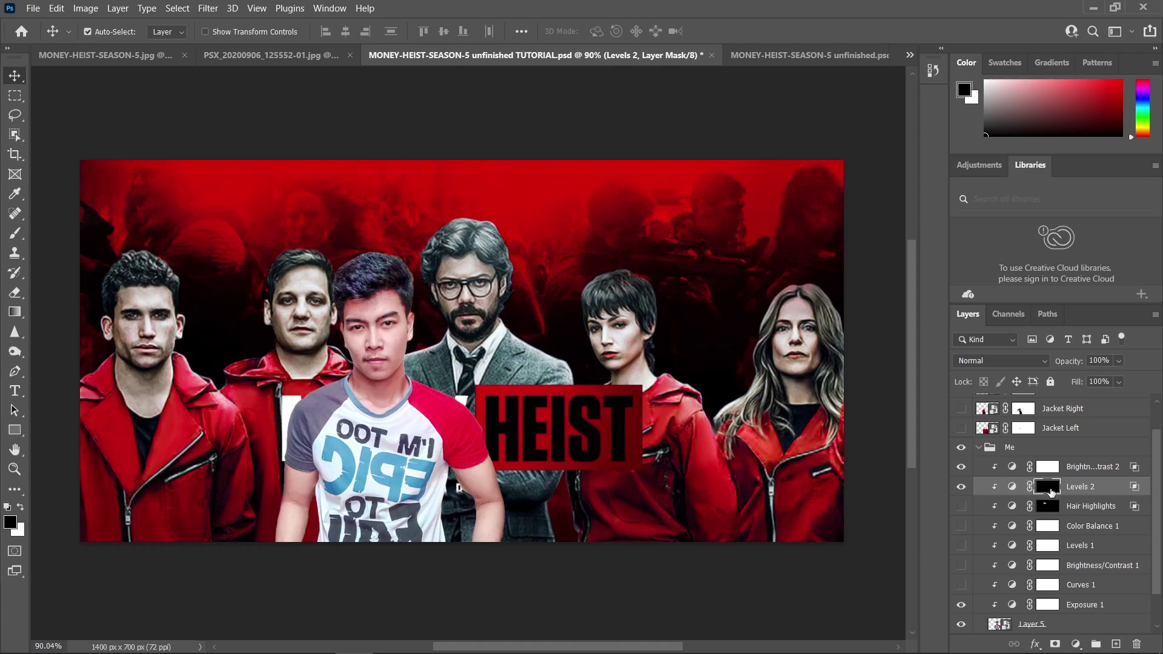
key("b")
left_click(21, 507)
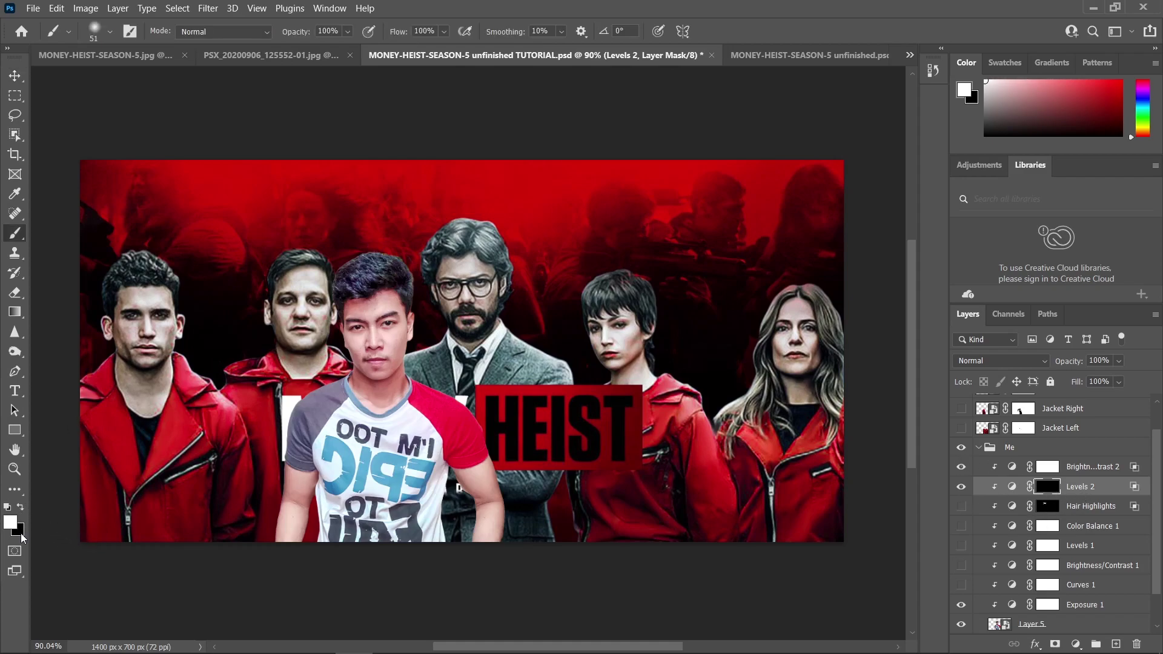
left_click(21, 509)
left_click(23, 509)
scroll(442, 279, "up", 5)
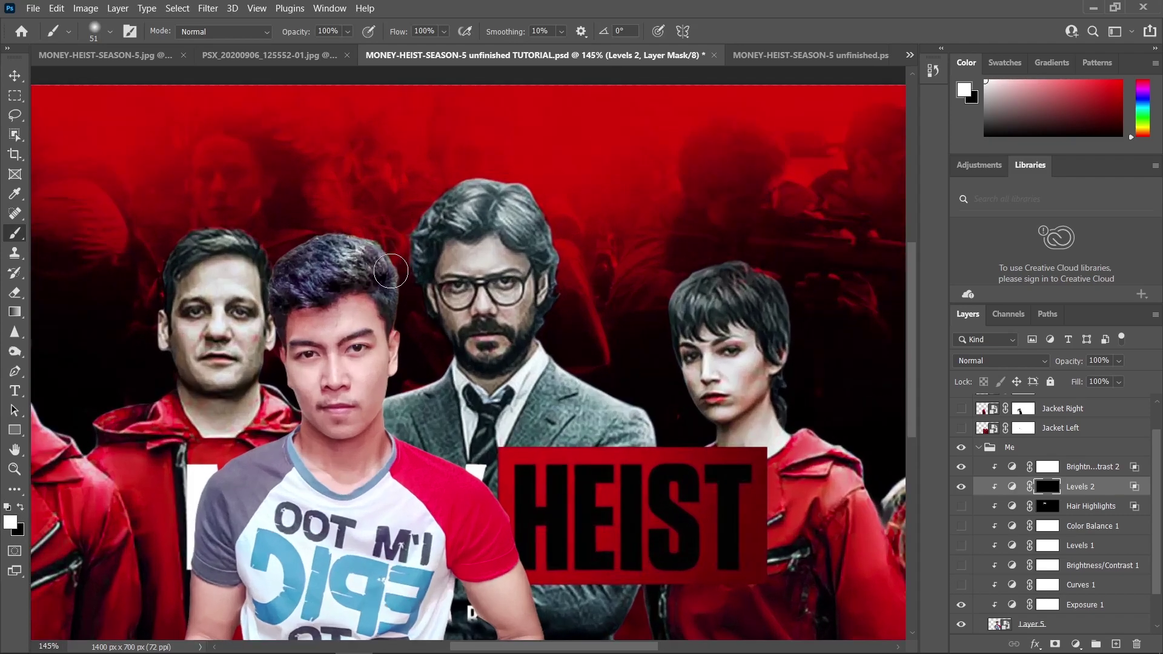
key("shift+5")
key("shift+6")
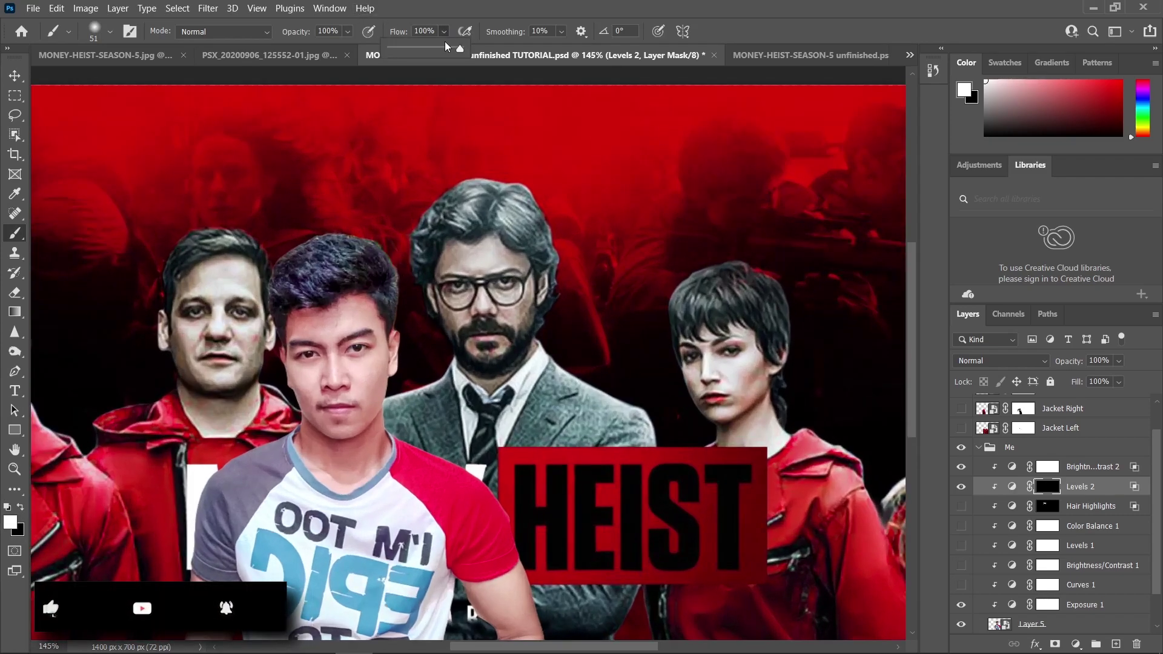
left_click_drag(375, 257, 376, 276)
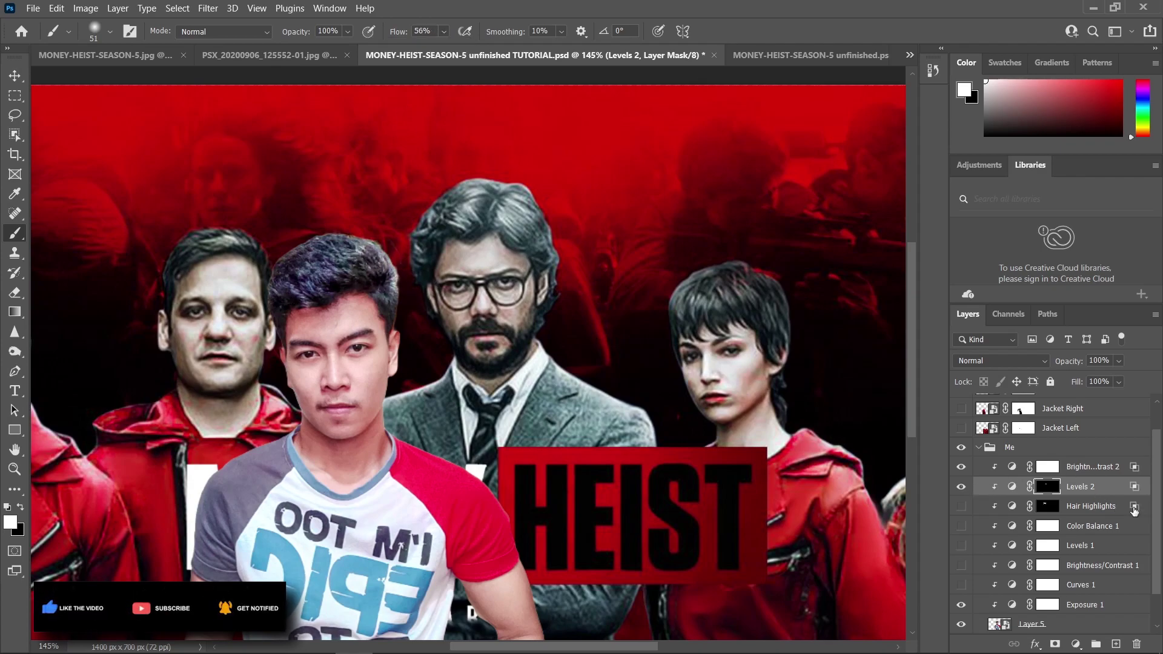
Delete the Levels 2 layer and make the existing Hair Highlights layer visible.
key("Delete")
key("Delete")
key("x")
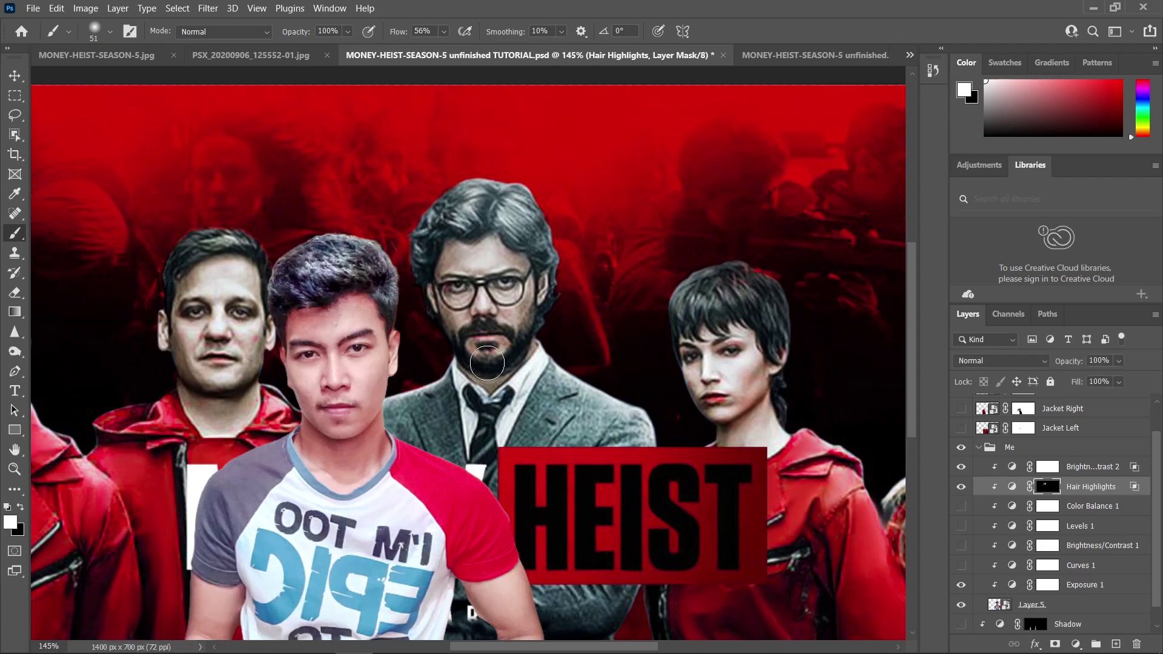
Make the Color Balance 1 adjustment visible and examine its Midtones settings against the portrait's skin tones.
scroll(385, 303, "down", 5)
scroll(385, 302, "up", 2)
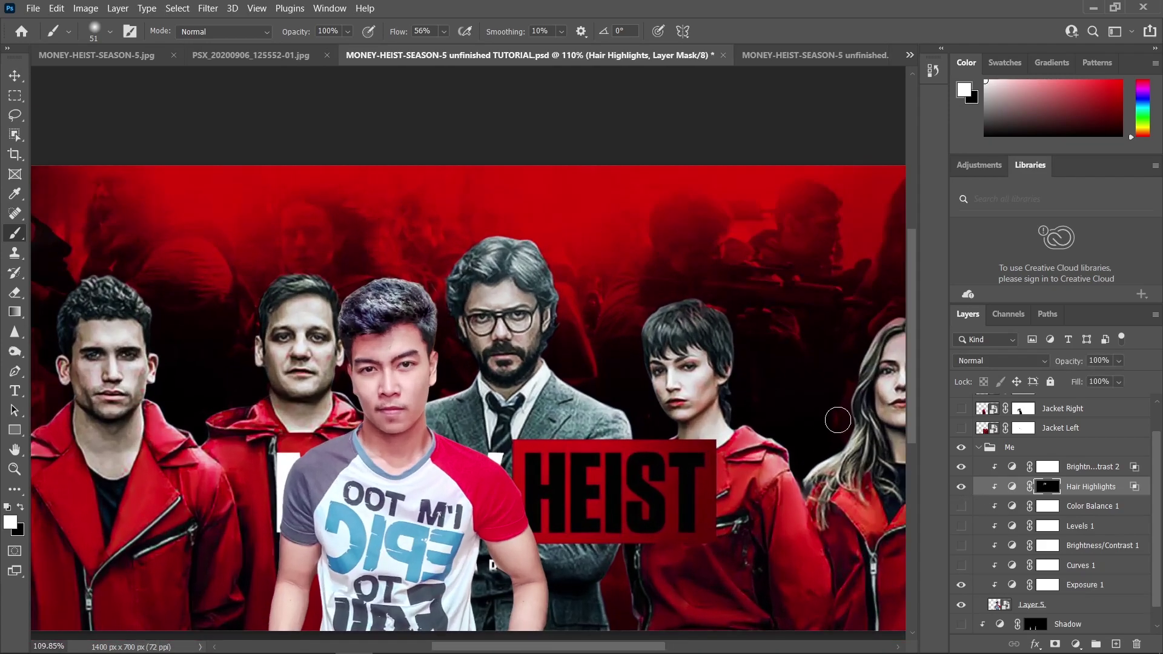
scroll(962, 494, "down", 1)
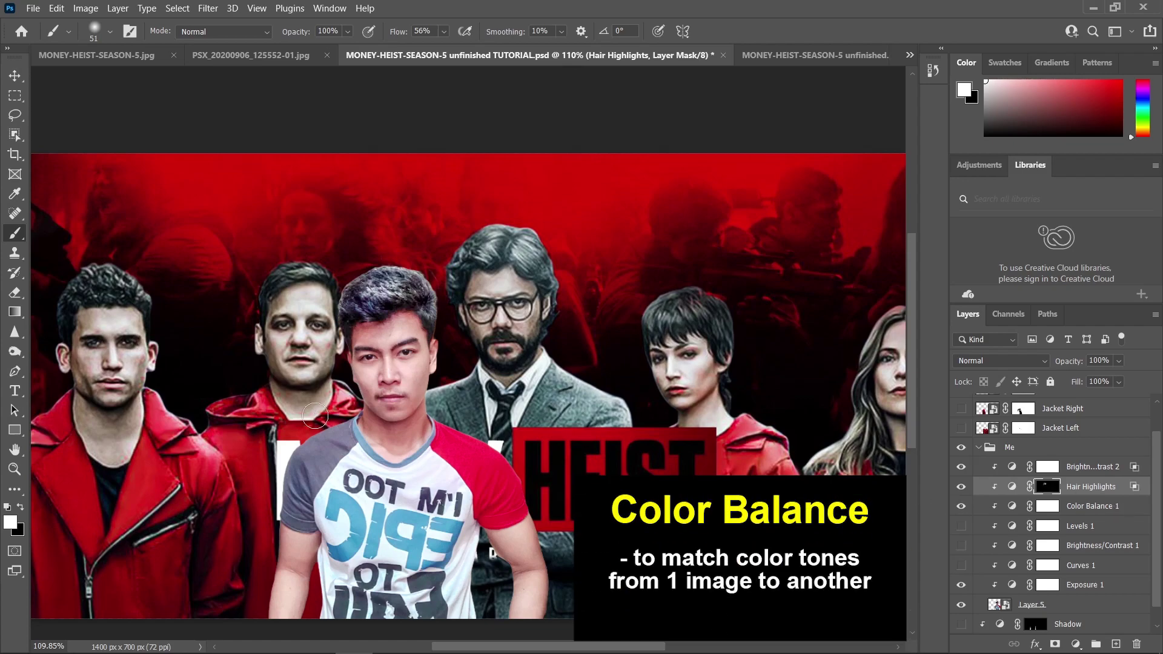
double_click(1012, 506)
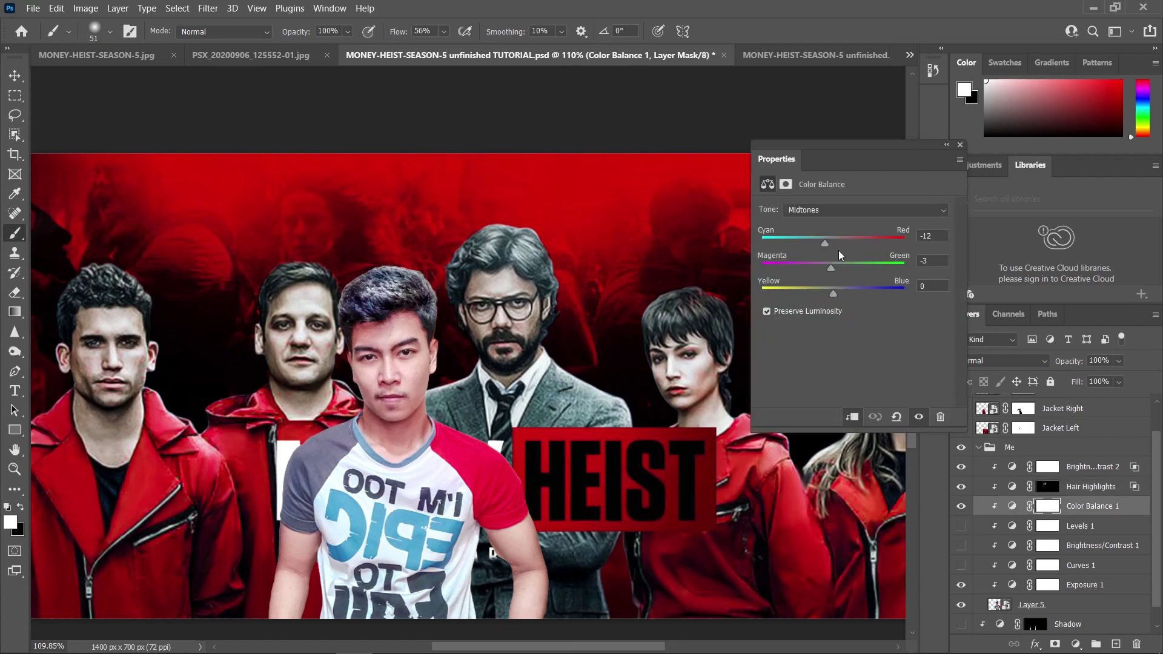
scroll(297, 363, "left", 1)
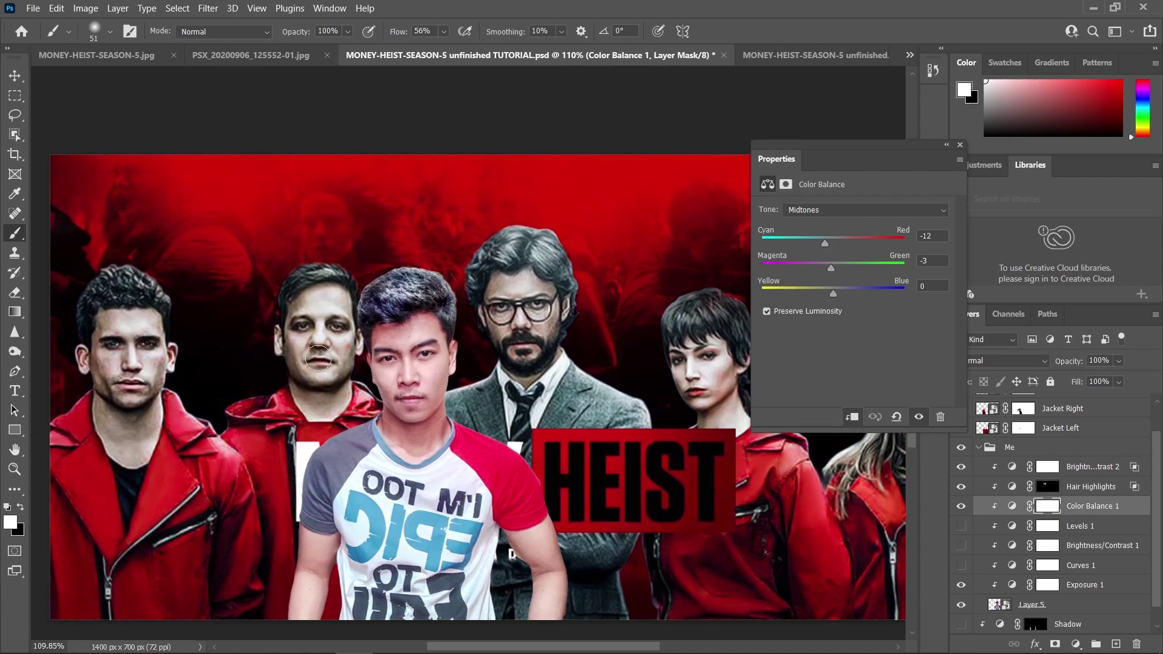
scroll(310, 319, "up", 1)
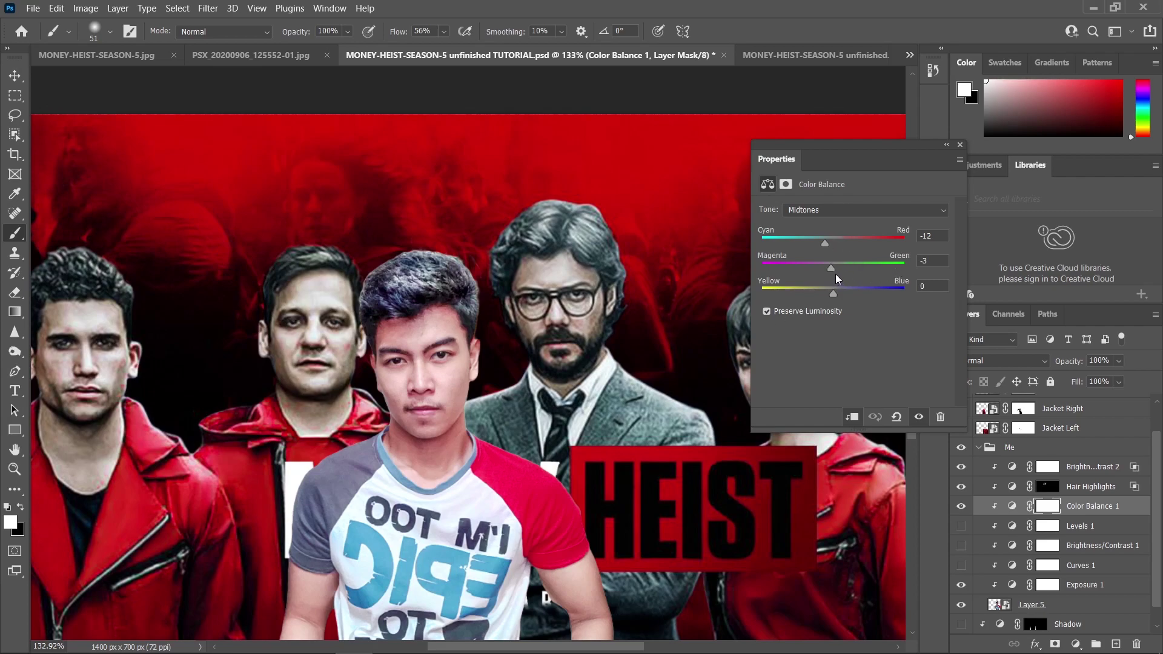
left_click_drag(308, 354, 306, 325)
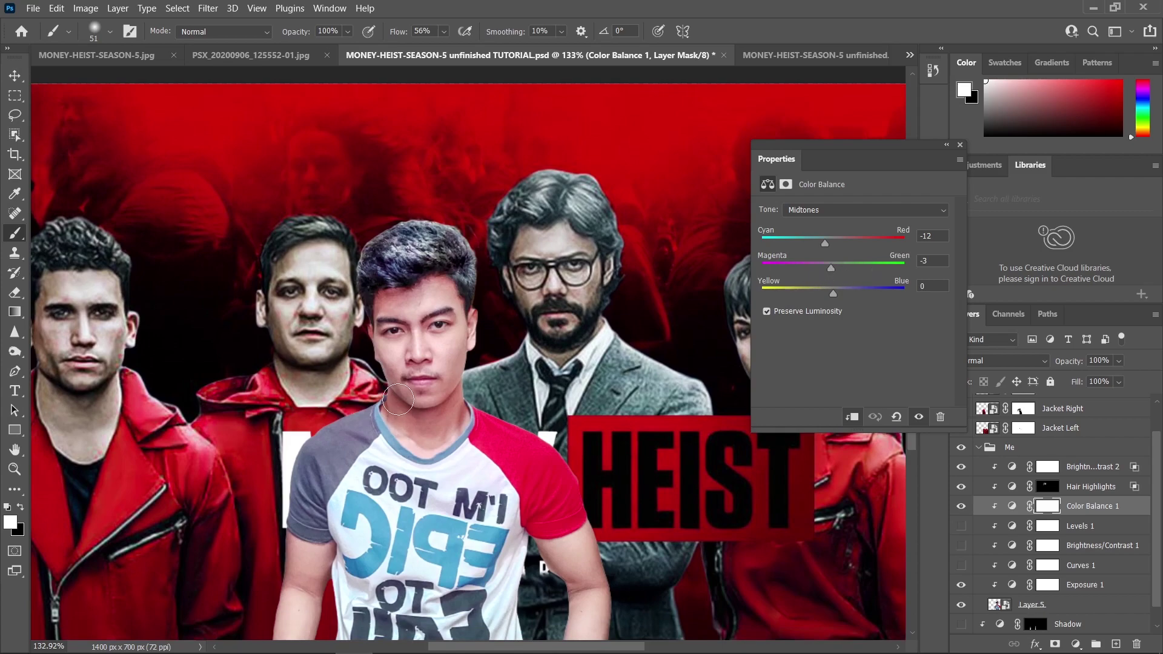
key("ctrl+0")
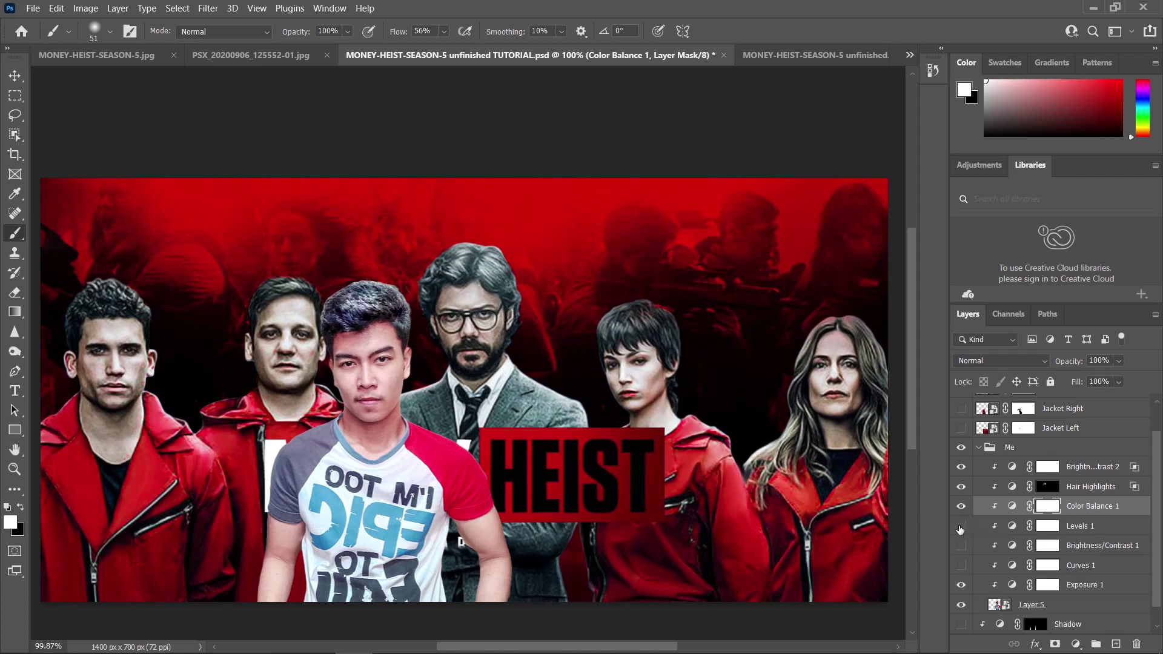
Make the Levels 1 and Brightness/Contrast 1 adjustments visible and check the Brightness/Contrast 1 settings.
left_click(1047, 528)
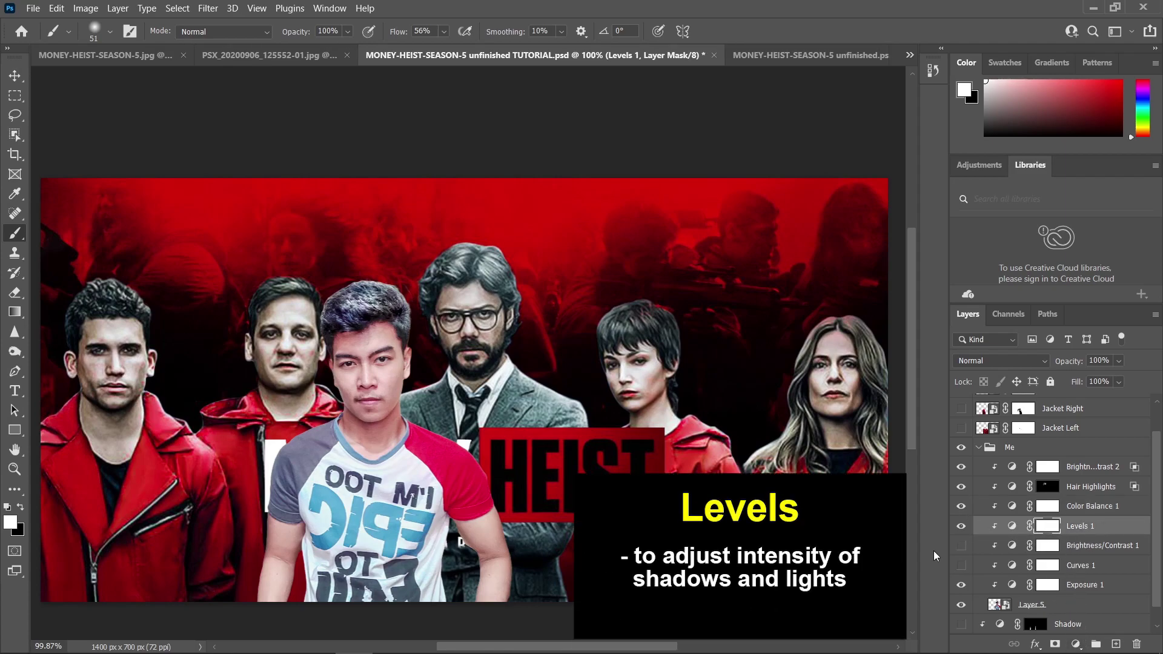
left_click(961, 547)
left_click(1090, 553)
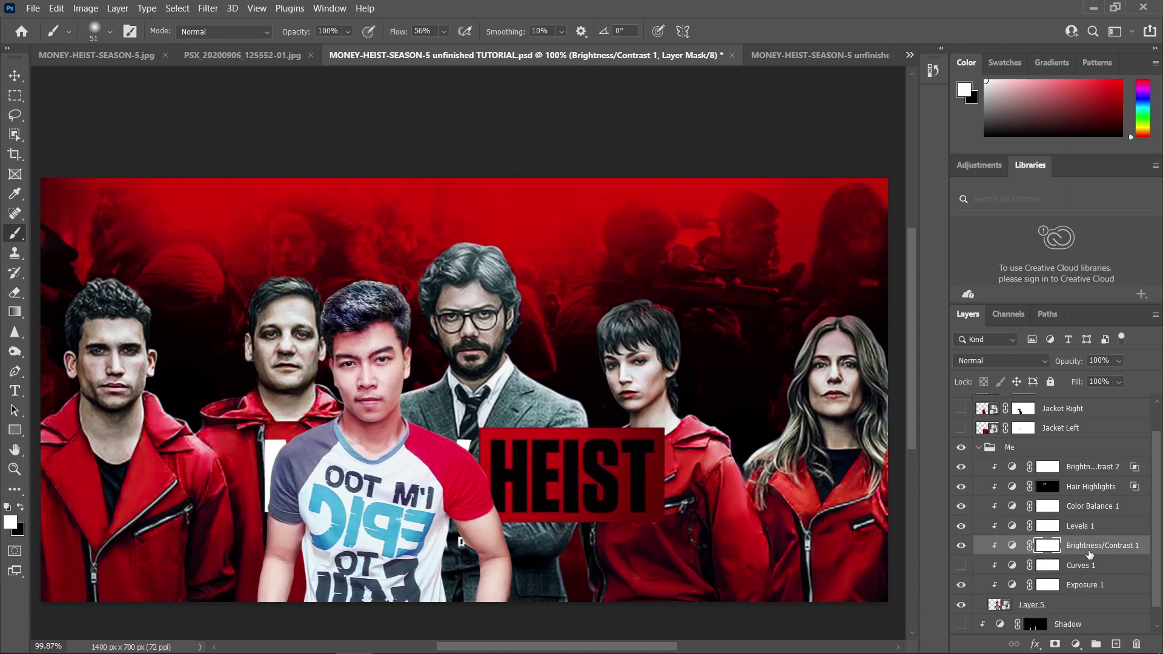
double_click(1011, 547)
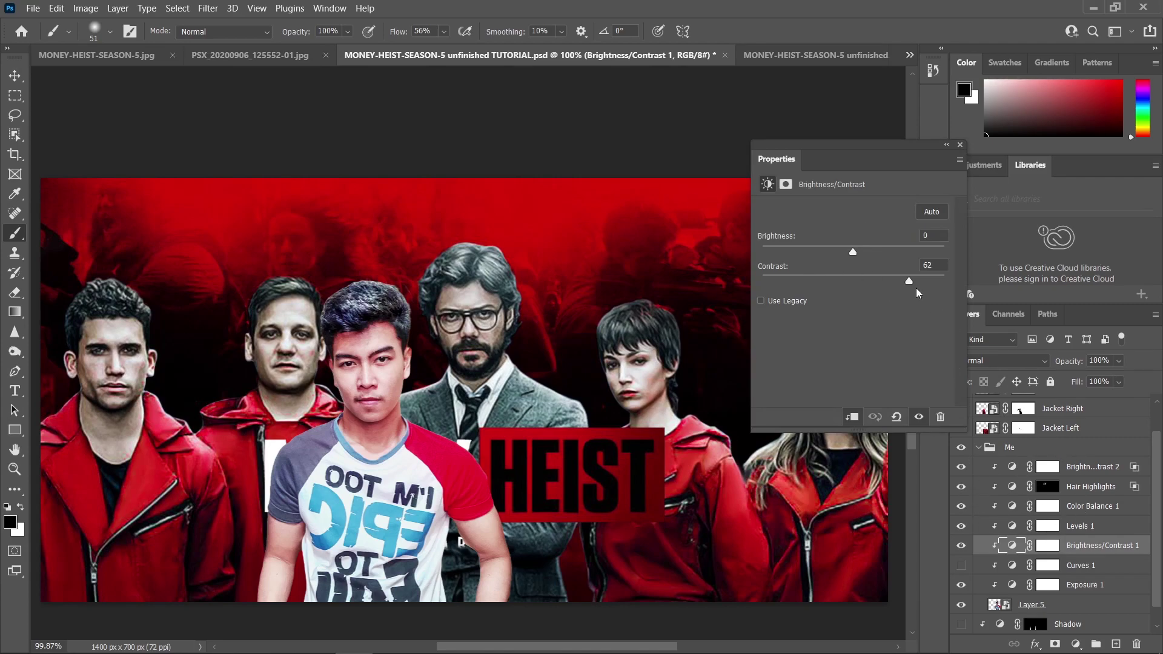
left_click(960, 145)
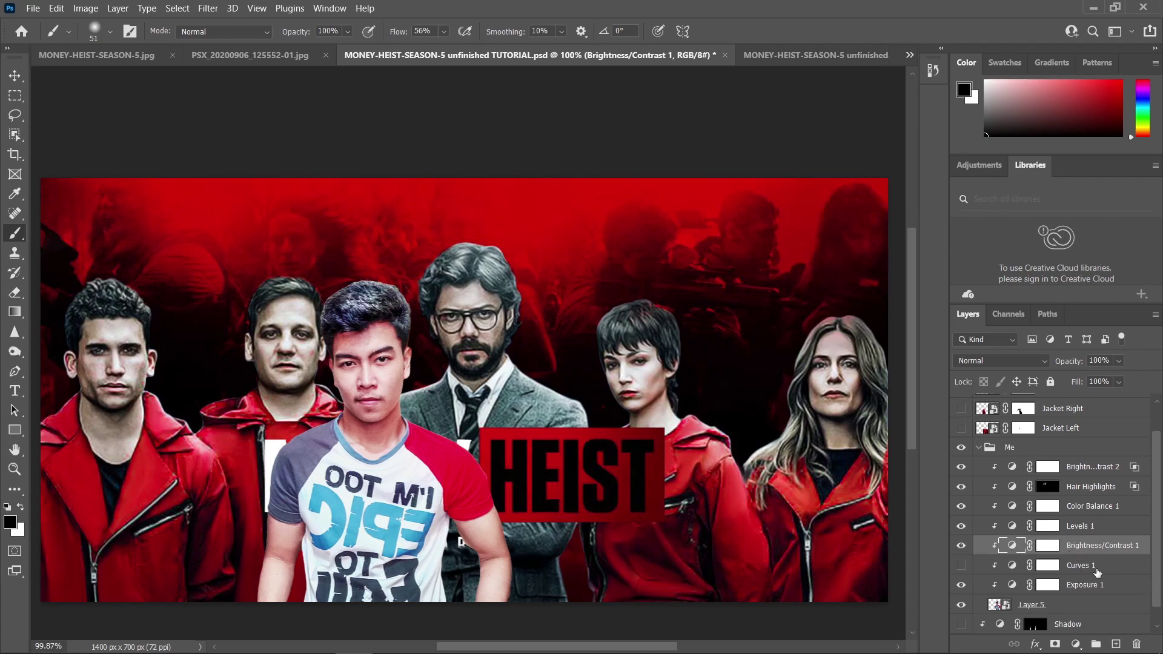
Make the Curves 1 adjustment visible and open its Red channel curve.
scroll(476, 457, "up", 1)
left_click(961, 565)
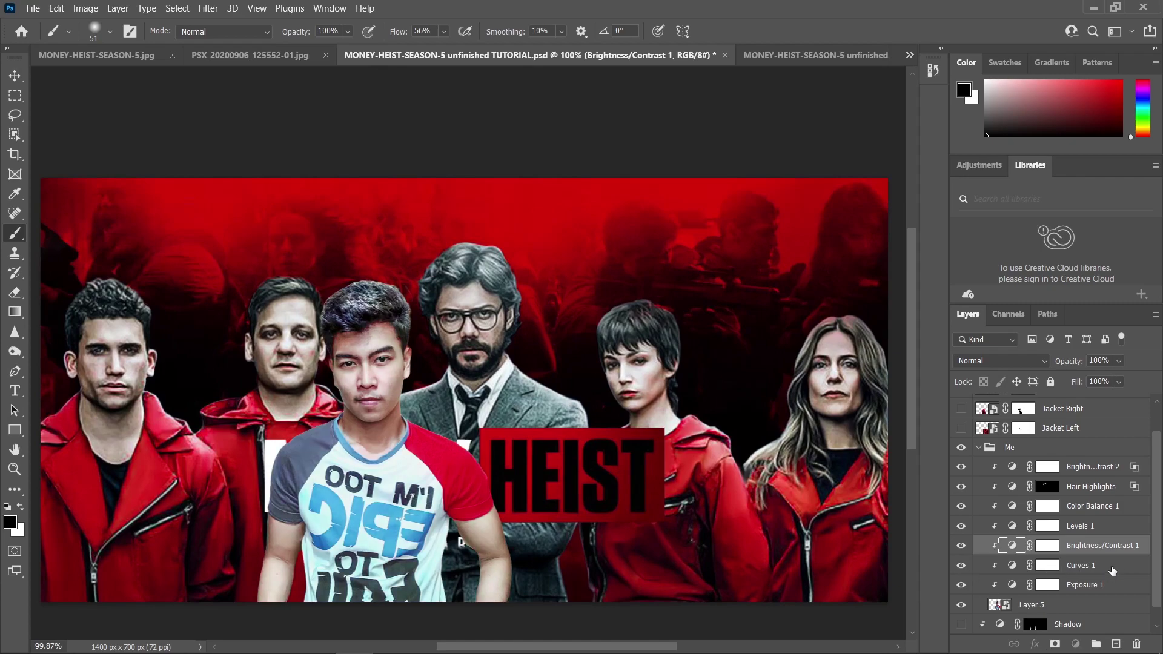
left_click(1047, 565)
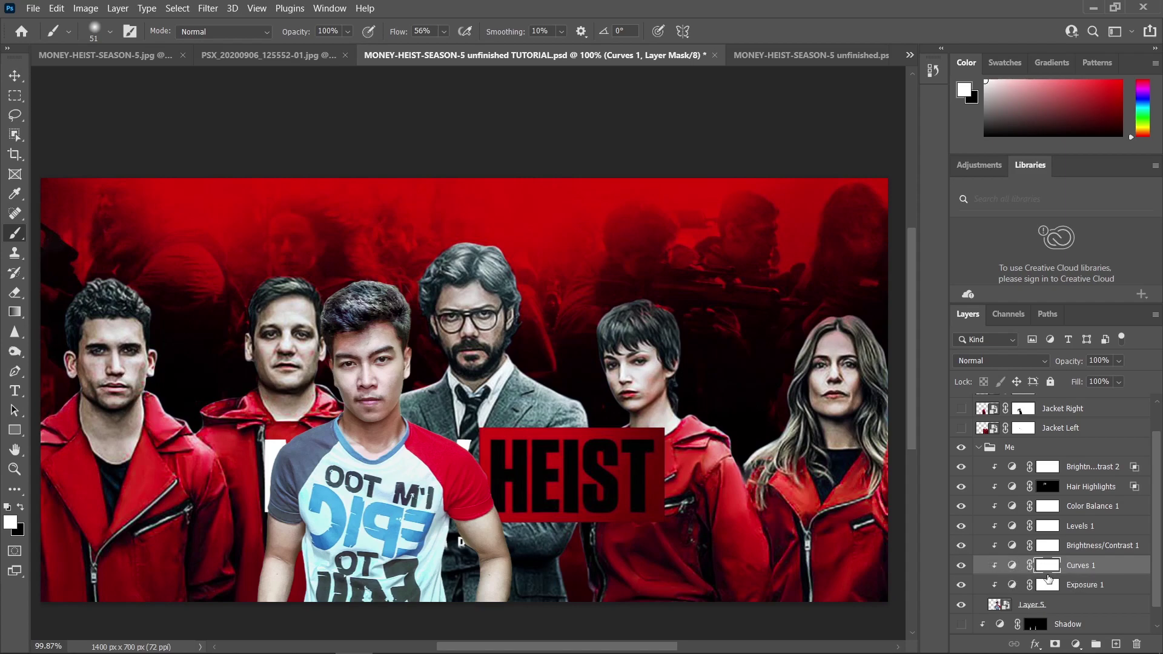
double_click(1009, 567)
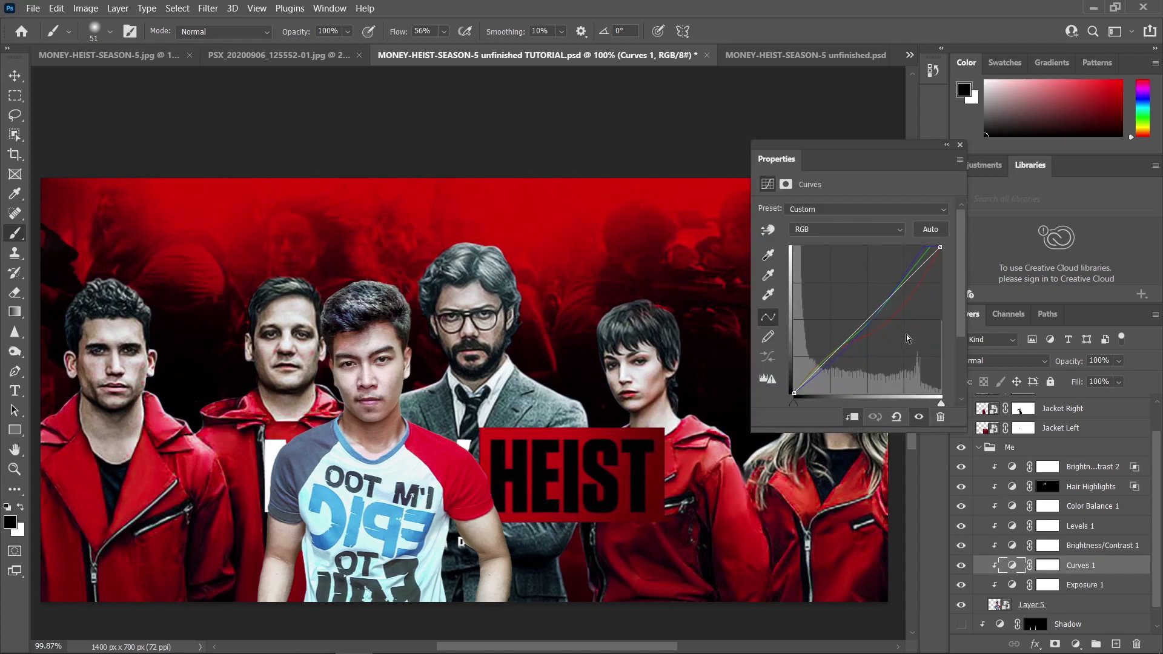
left_click(852, 232)
left_click(827, 255)
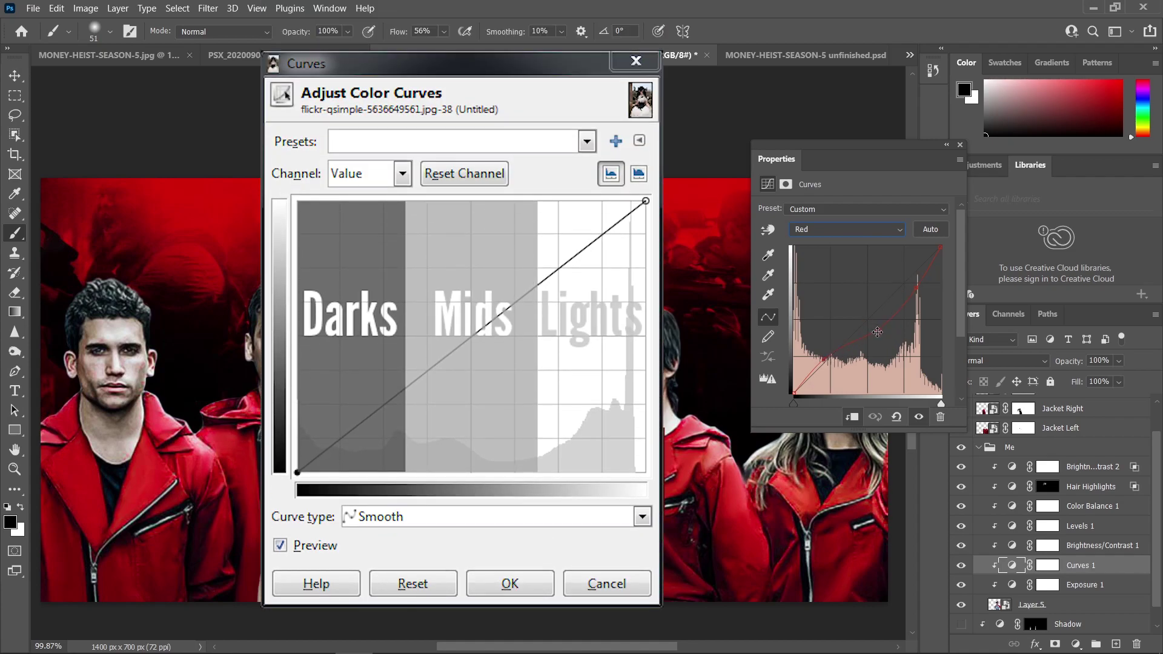
Adjust the midtone point of the Red curve, raising it, pulling it below the diagonal, and nudging it slightly back up.
left_click_drag(877, 329, 869, 321)
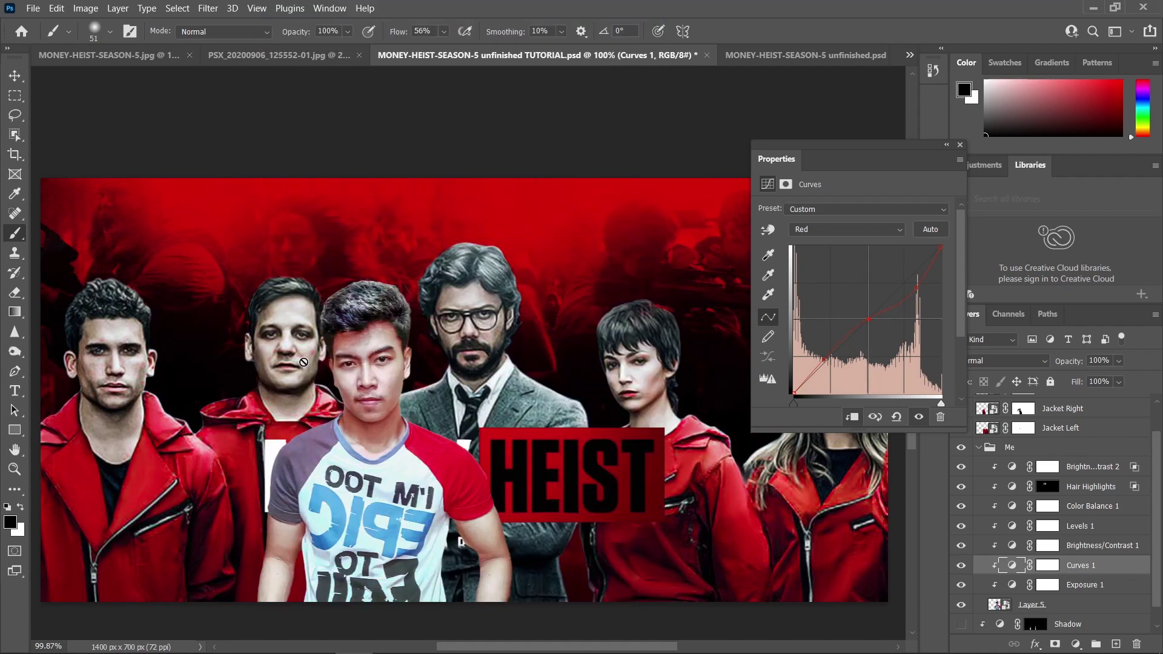
left_click_drag(869, 322, 880, 338)
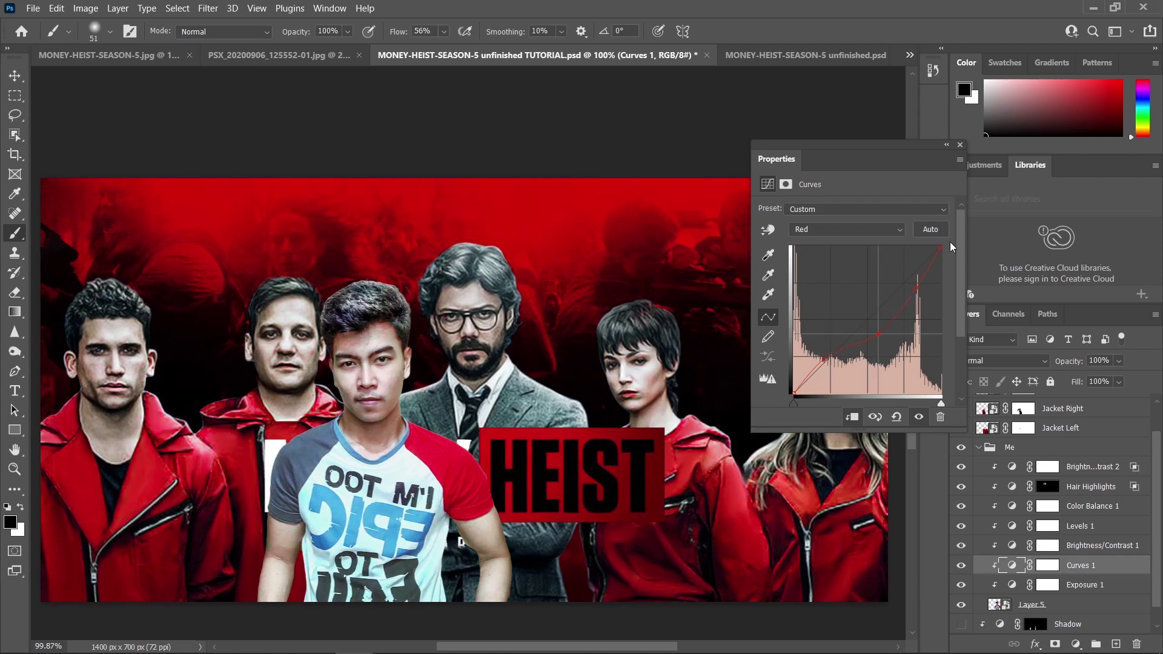
key("Up")
key("Up")
key("Up")
key("Up")
key("Up")
key("Up")
key("Up")
key("Up")
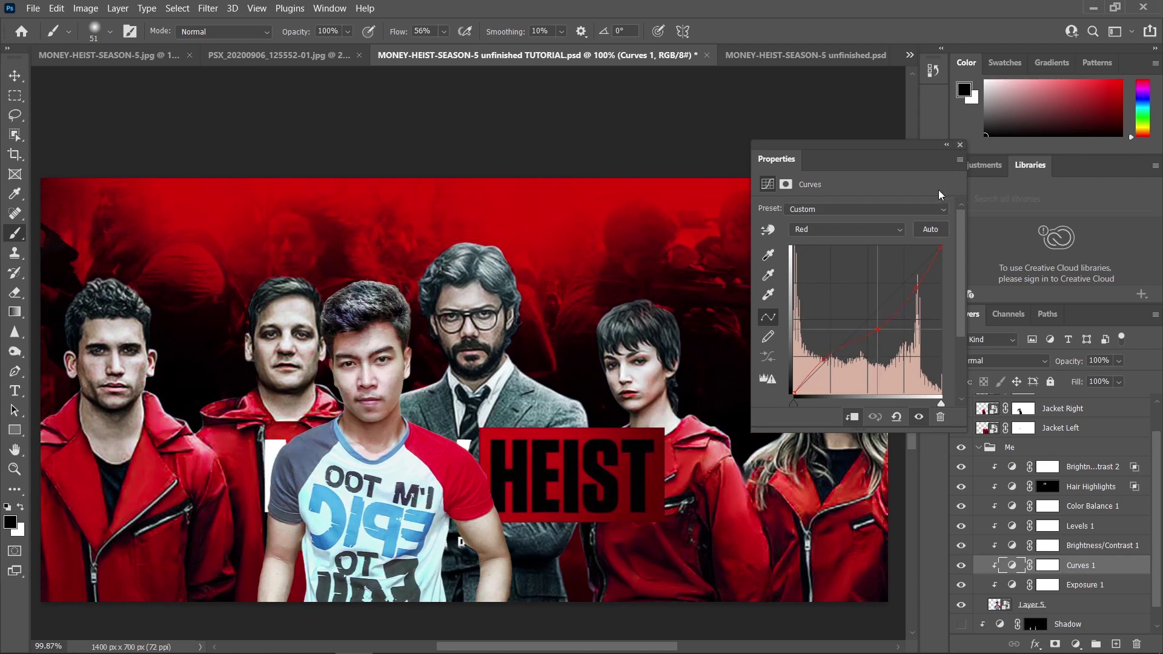
Examine the Green and Blue channel curves of the Curves 1 adjustment and close its settings.
left_click(849, 230)
left_click(851, 242)
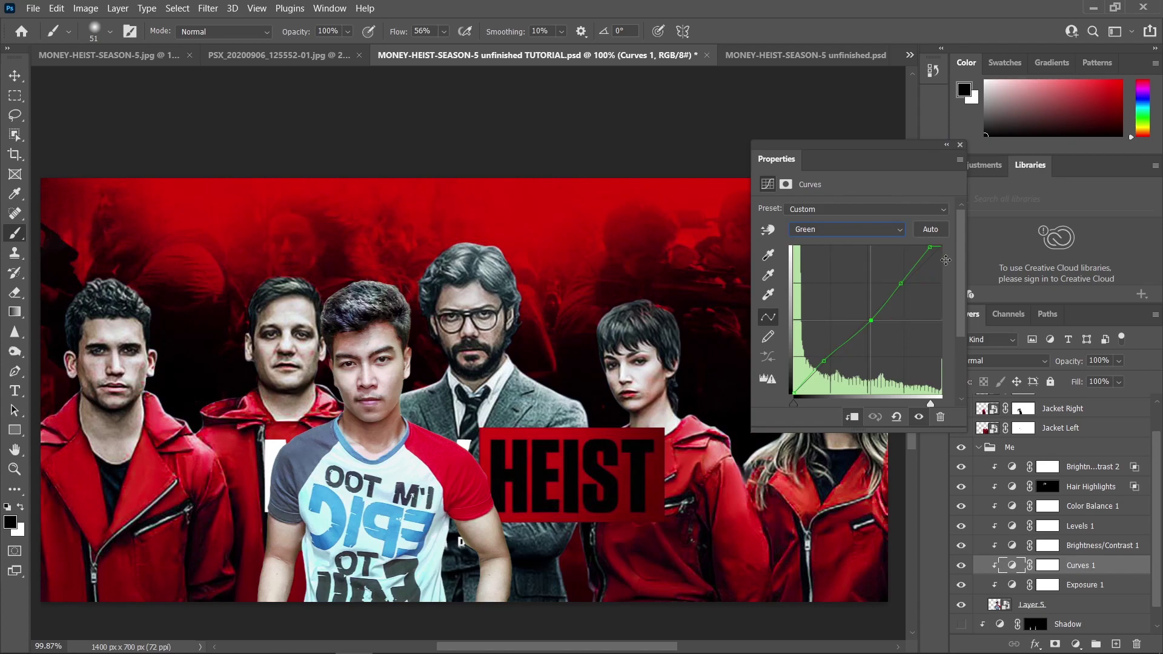
mouse_move(937, 249)
left_mouse_down()
mouse_move(922, 246)
mouse_move(937, 247)
left_mouse_up()
left_click(875, 234)
left_click(875, 269)
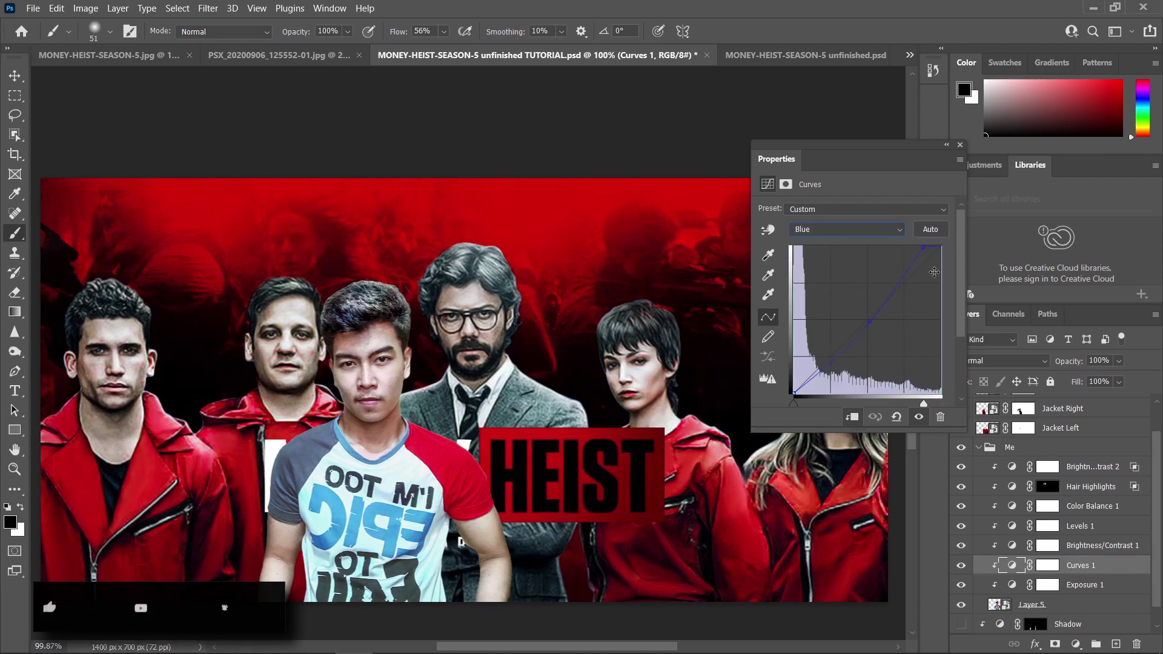
left_click(959, 145)
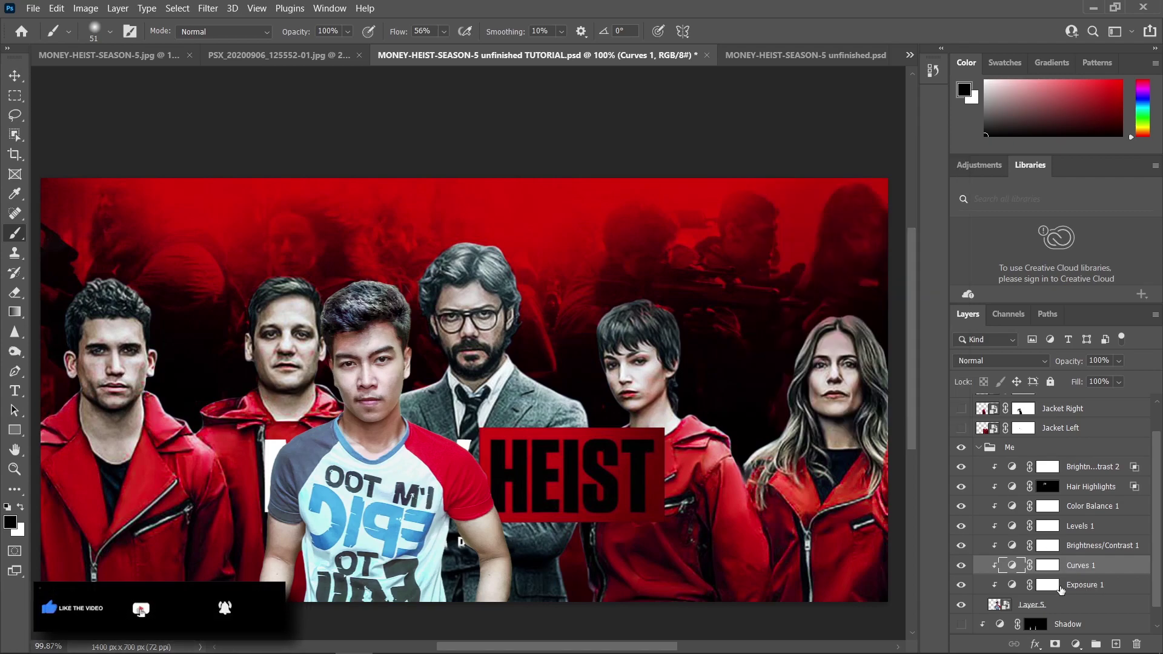
left_click_drag(460, 387, 424, 388)
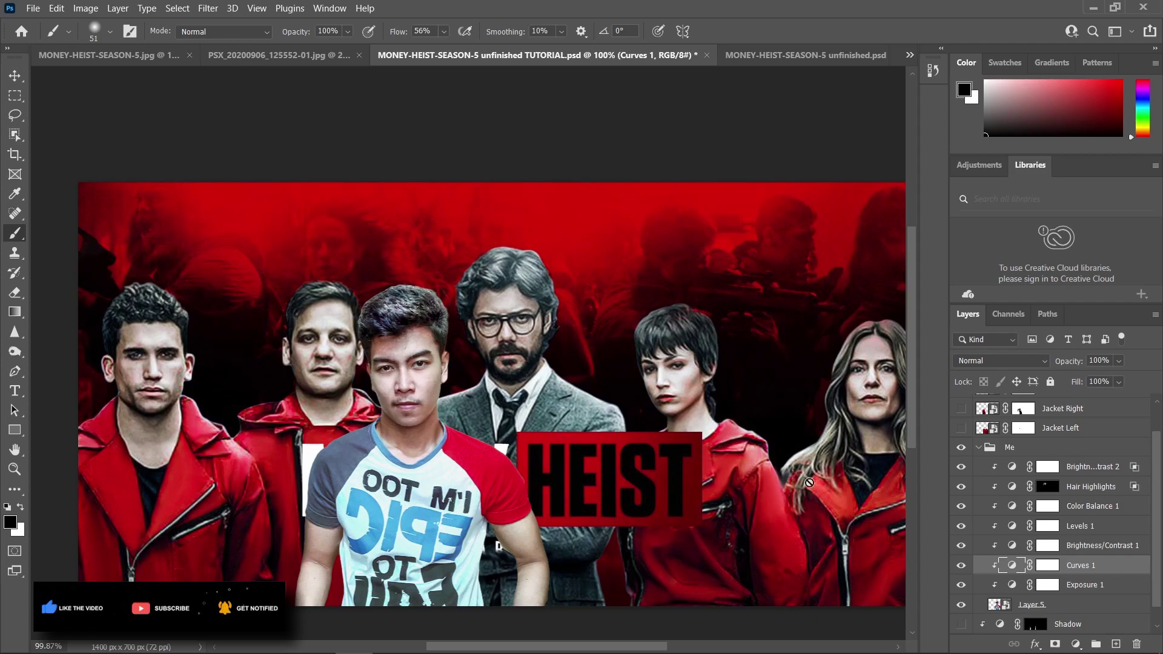
left_click(15, 75)
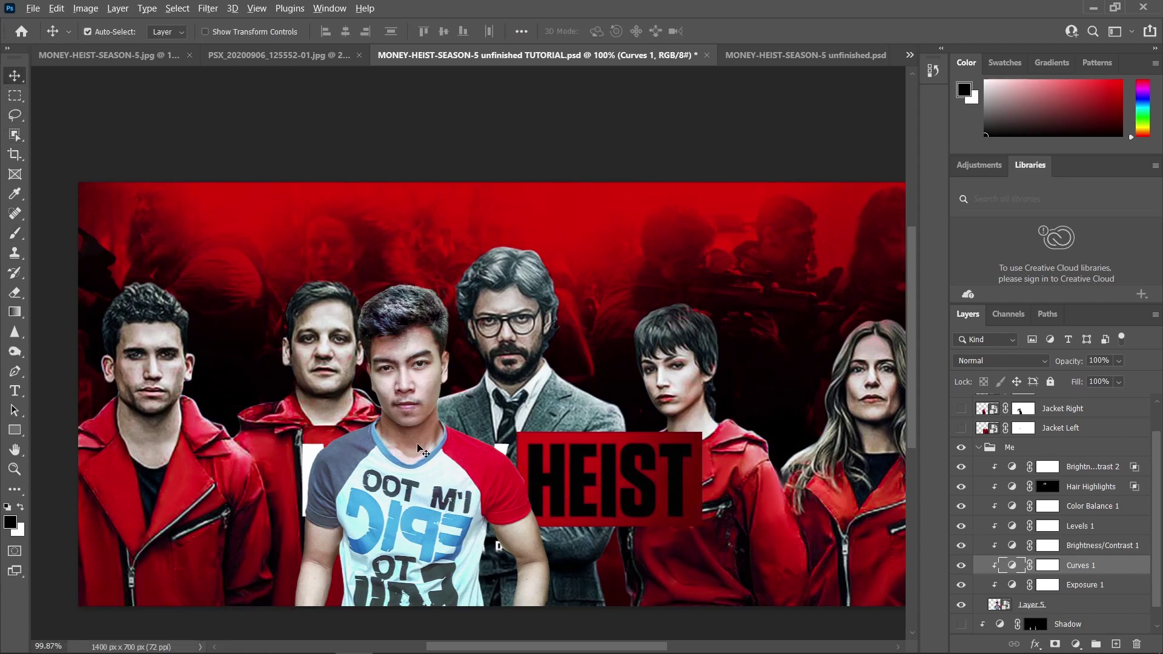
scroll(422, 451, "down", 1)
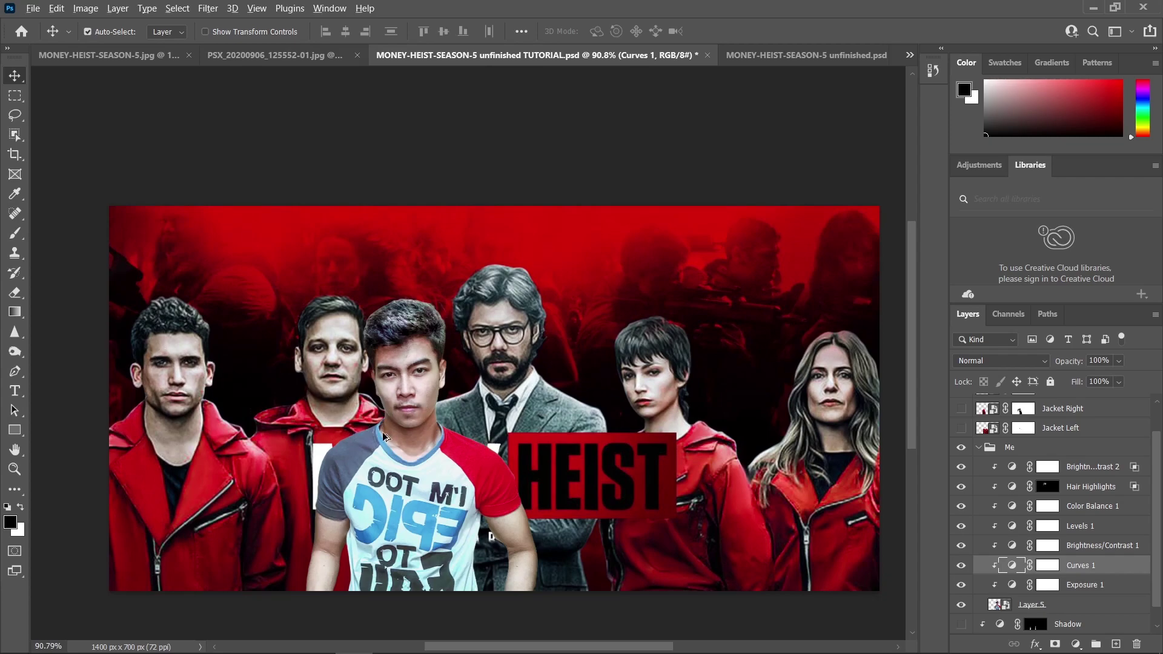
scroll(388, 436, "up", 1)
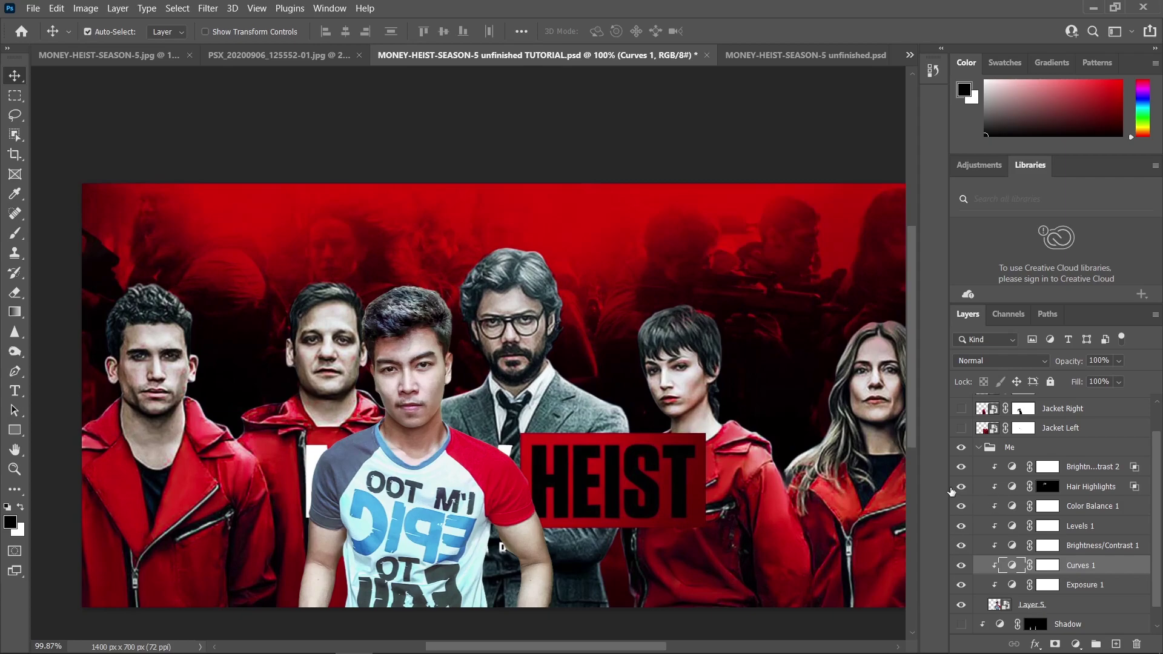
scroll(570, 530, "down", 2)
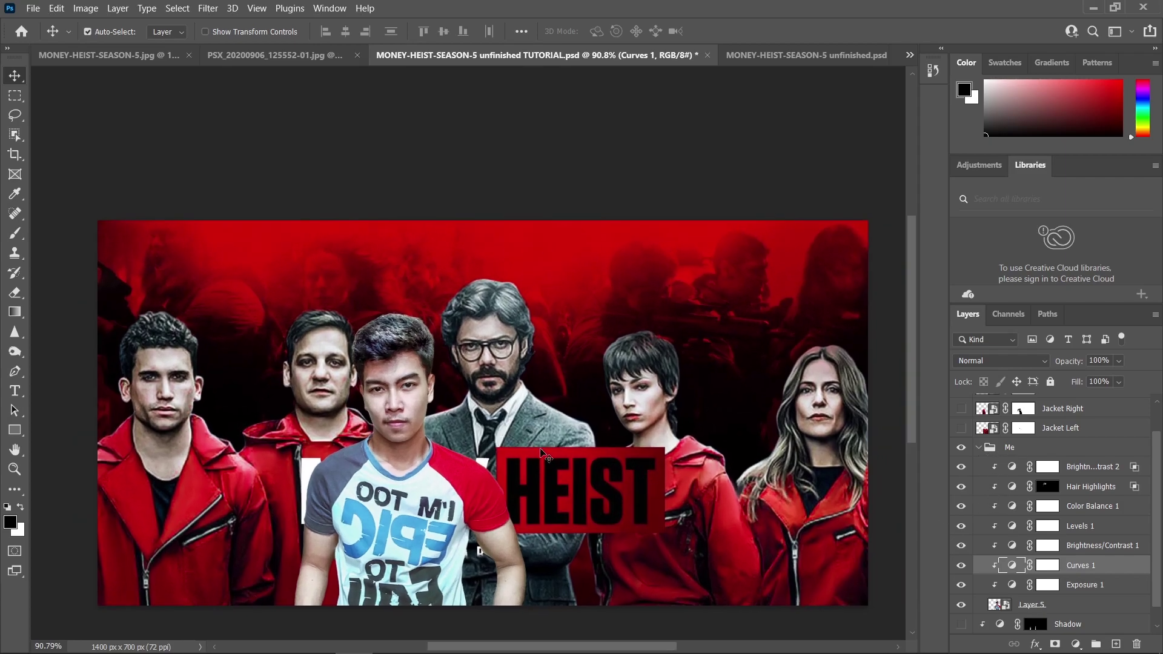
scroll(594, 510, "down", 1)
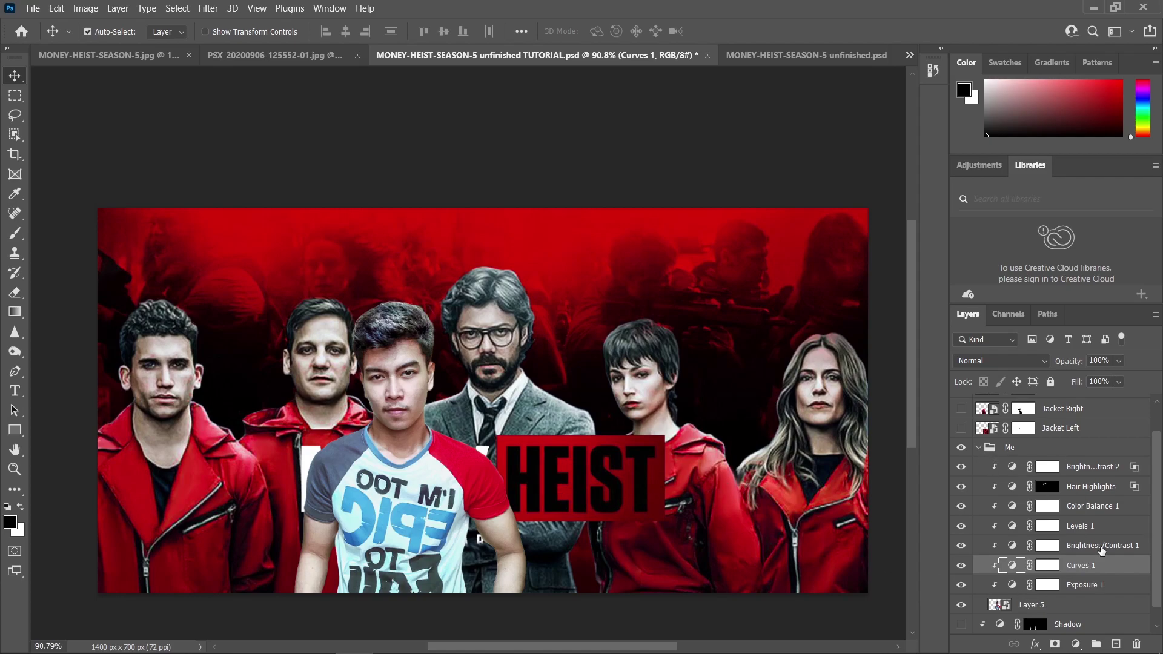
left_click(1093, 476)
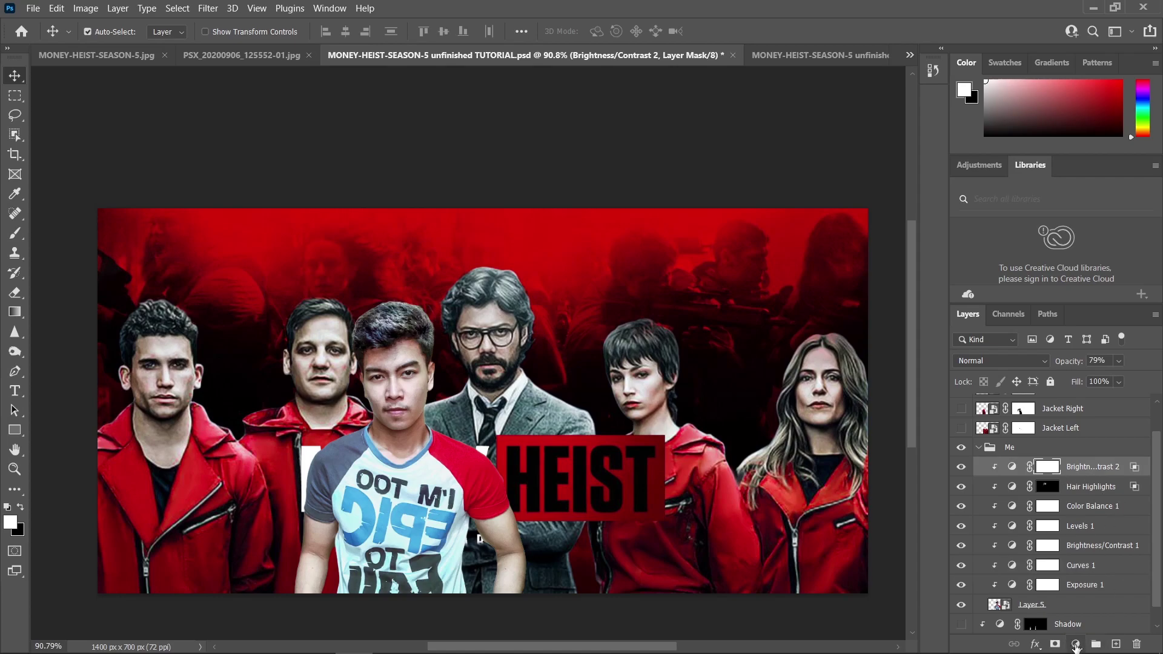
left_click(1076, 644)
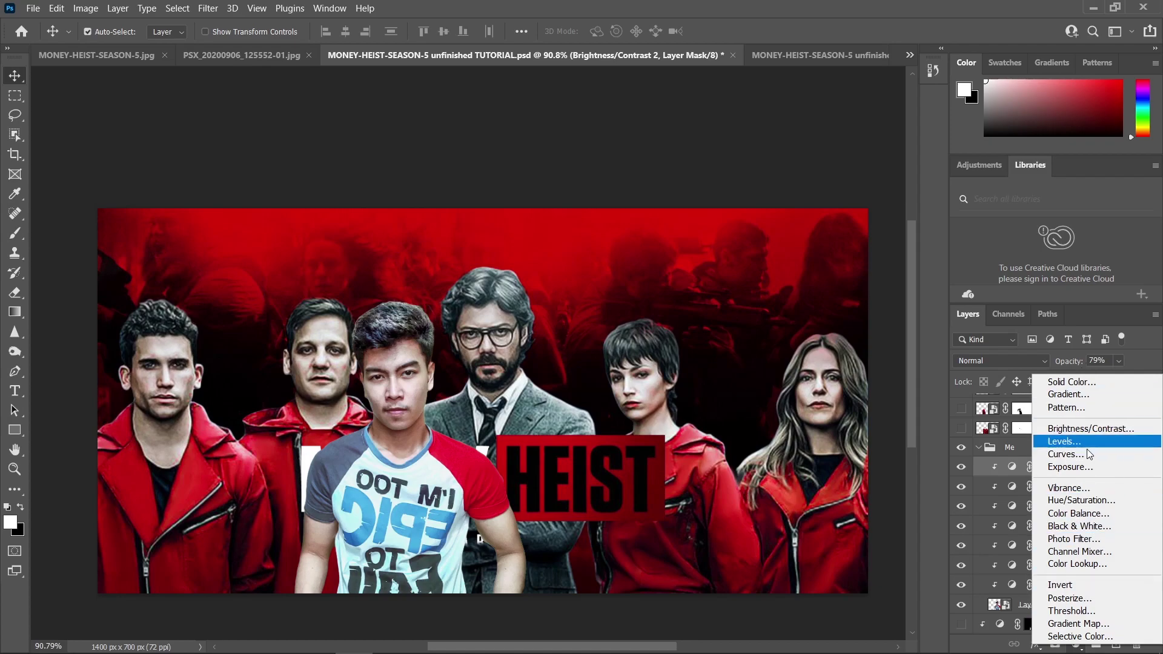
left_click(972, 645)
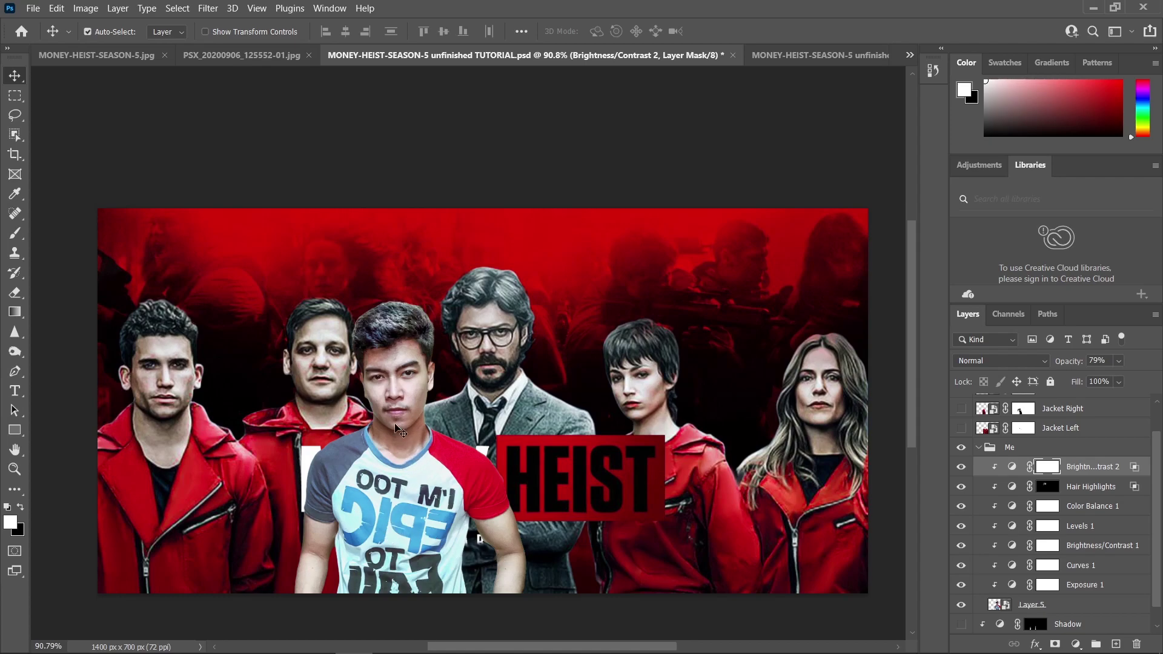
scroll(195, 412, "up", 5)
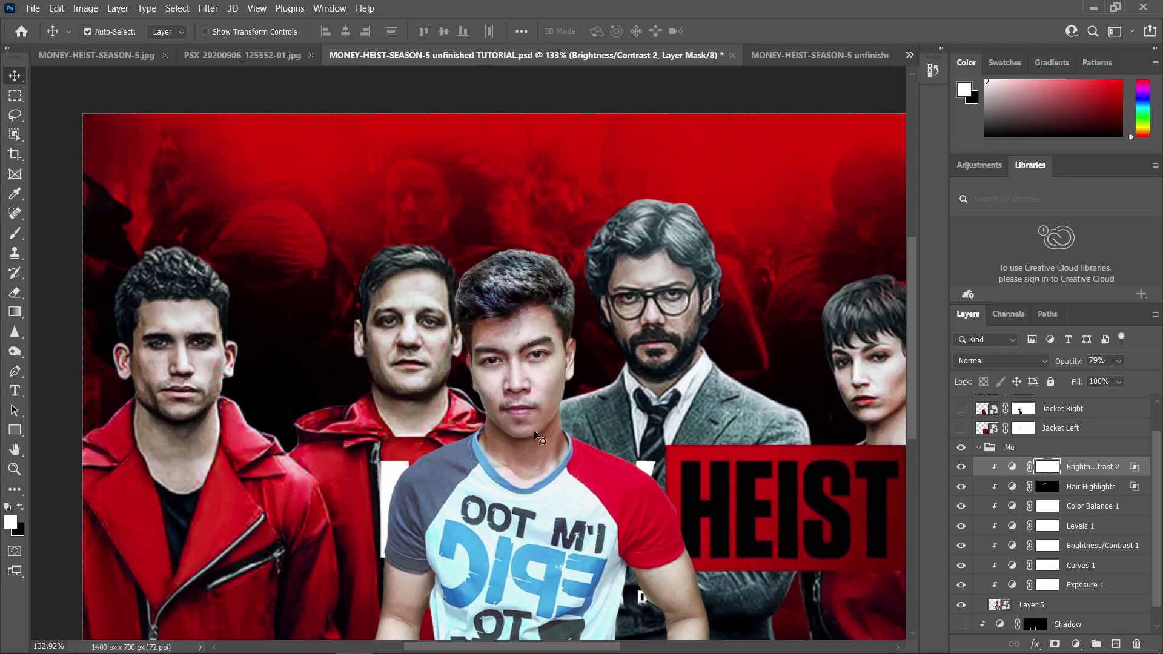
left_click_drag(535, 411, 461, 406)
scroll(525, 477, "down", 1)
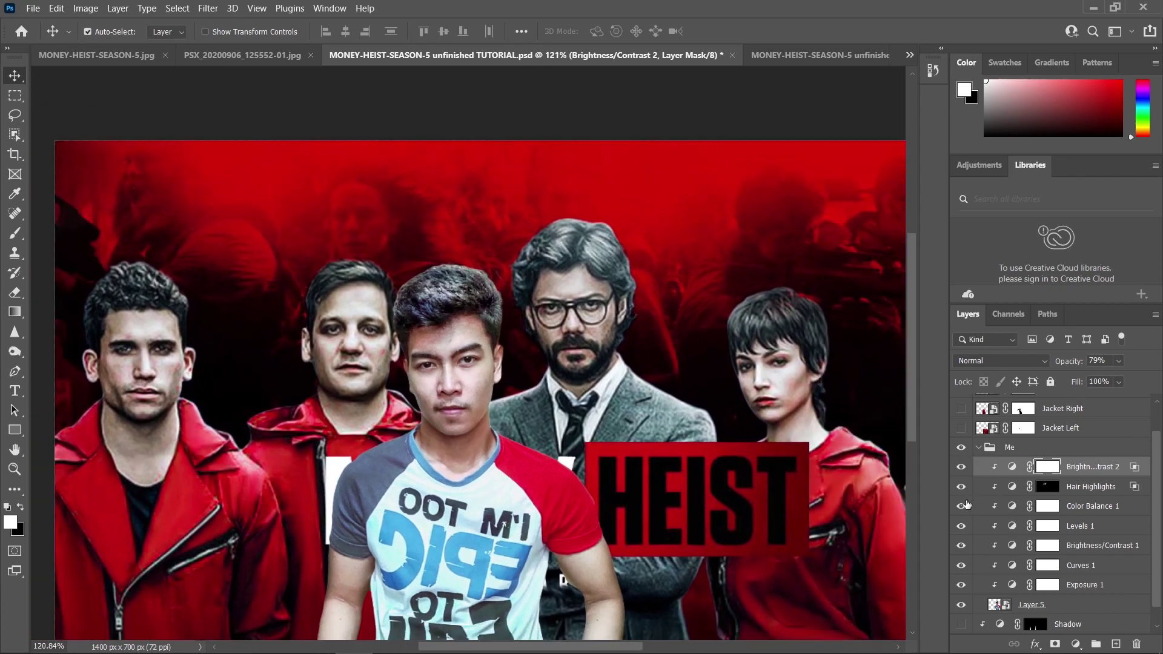
Collapse the Me group, duplicate it, and merge the duplicate group into a single layer.
left_click(978, 447)
left_click(978, 482)
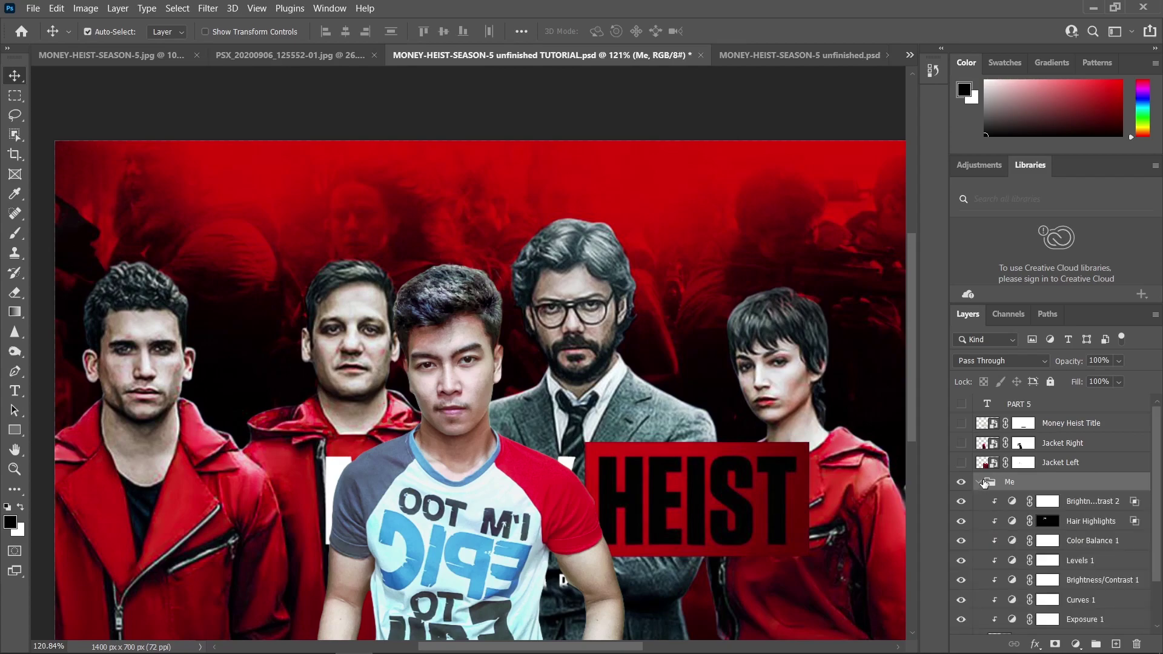
left_click(978, 482)
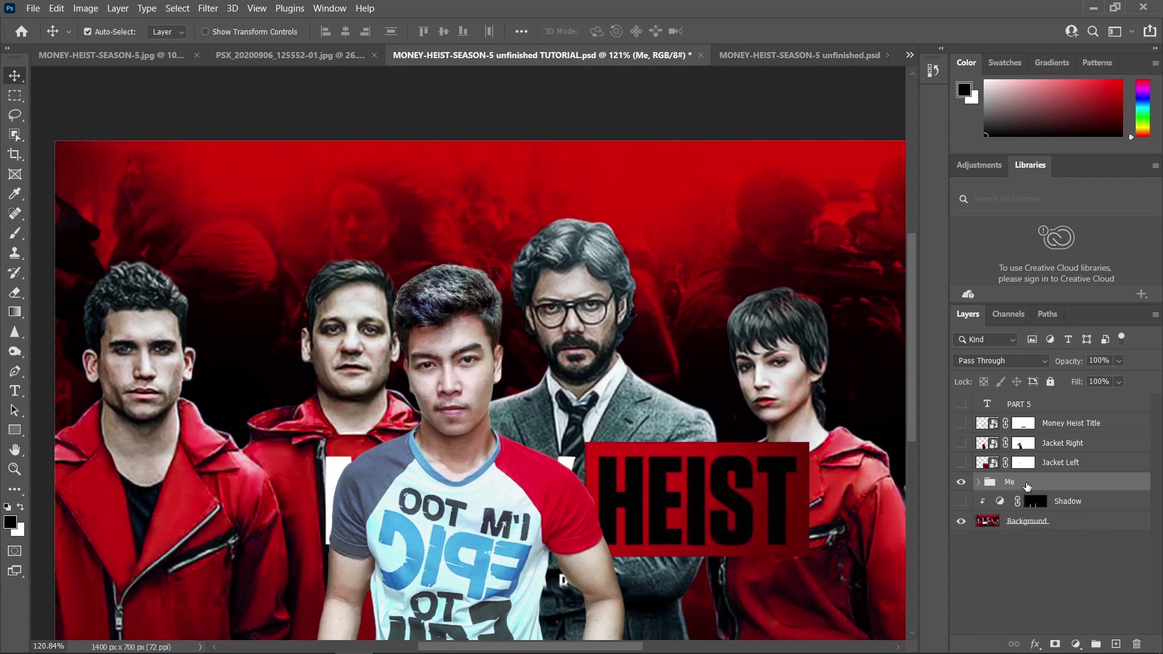
key("ctrl+j")
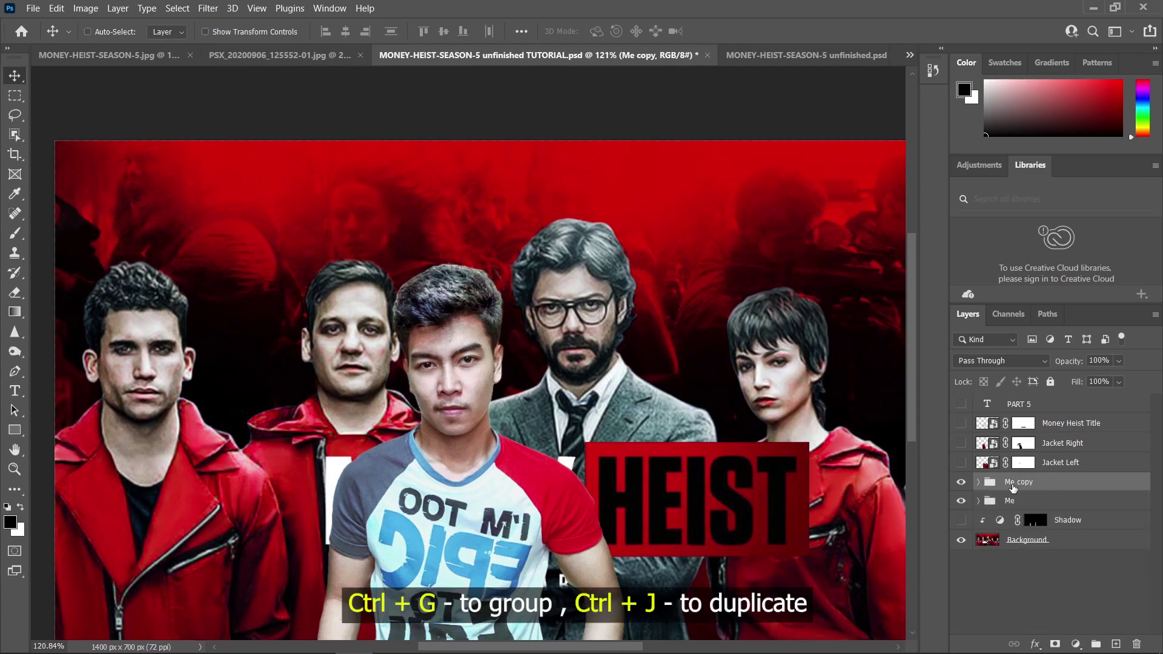
right_click(1027, 483)
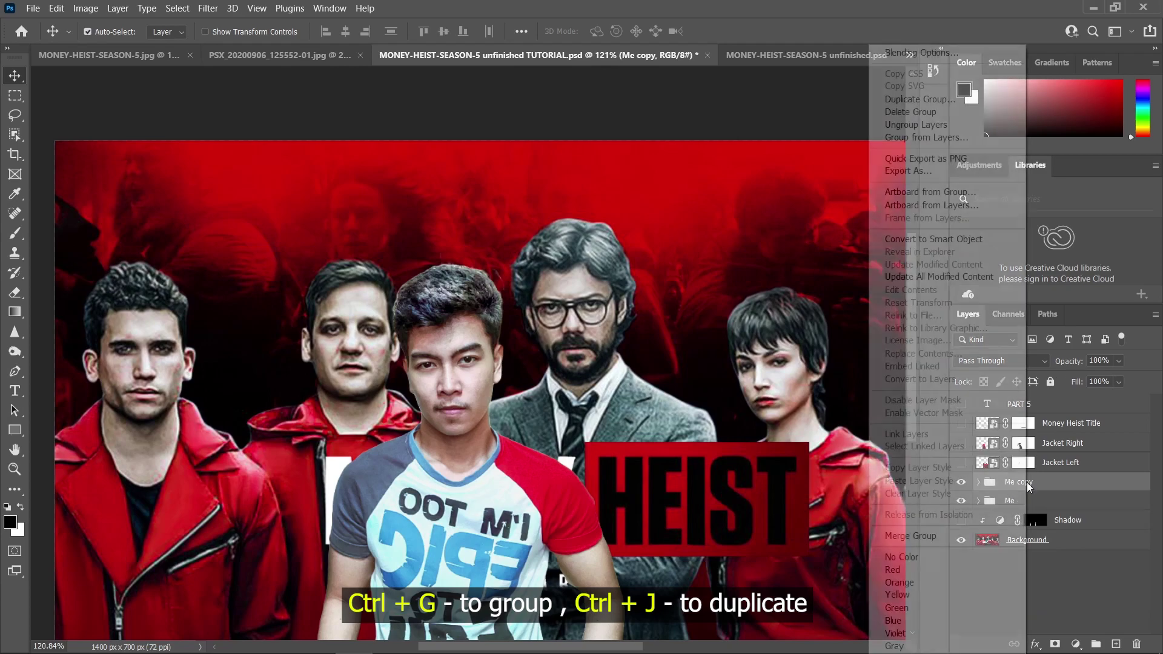
left_click(957, 548)
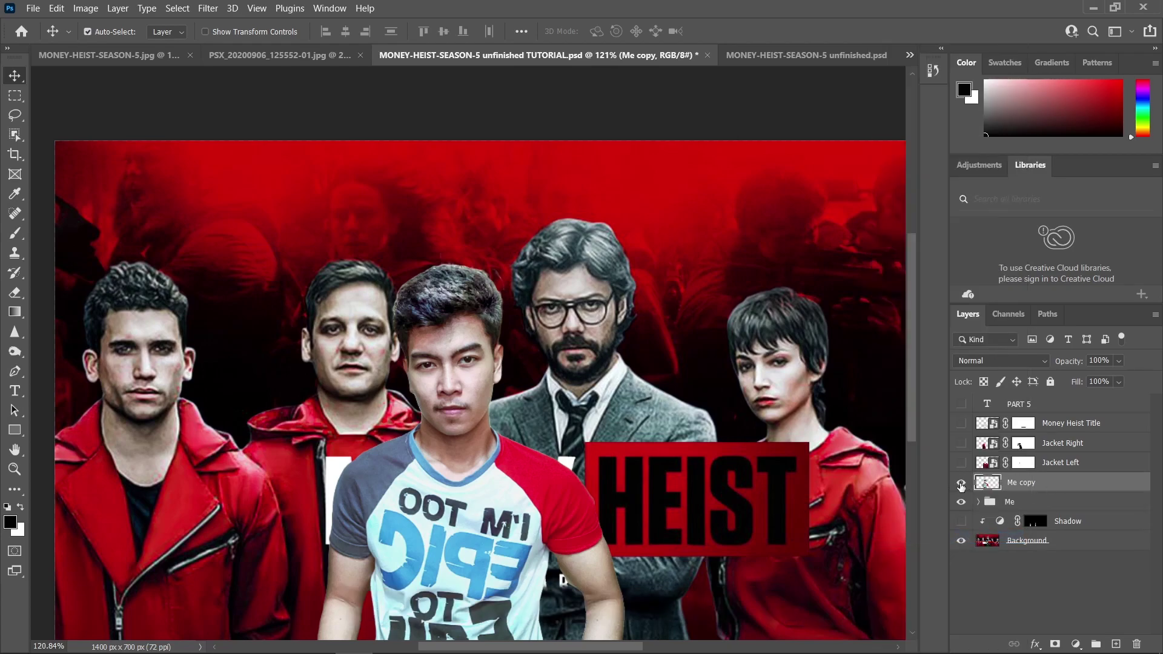
Compare the merged Me copy layer with the original Me group by toggling their visibility, and inspect the adjustment layers inside the group.
left_click(962, 502)
left_click(961, 483)
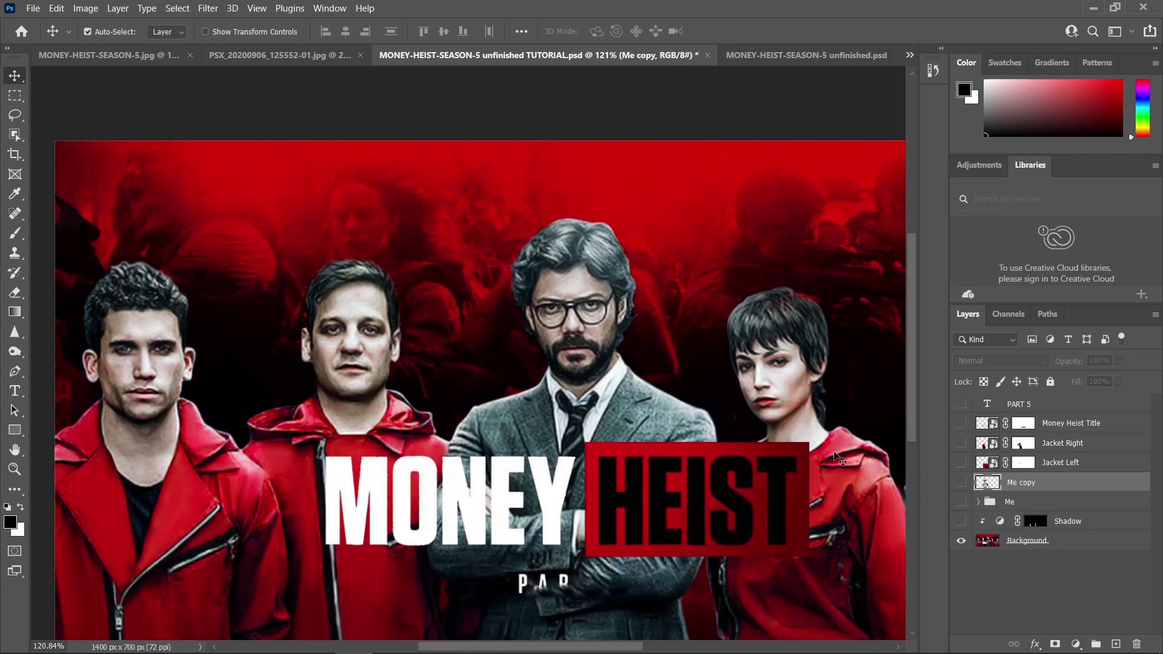
left_click(961, 502)
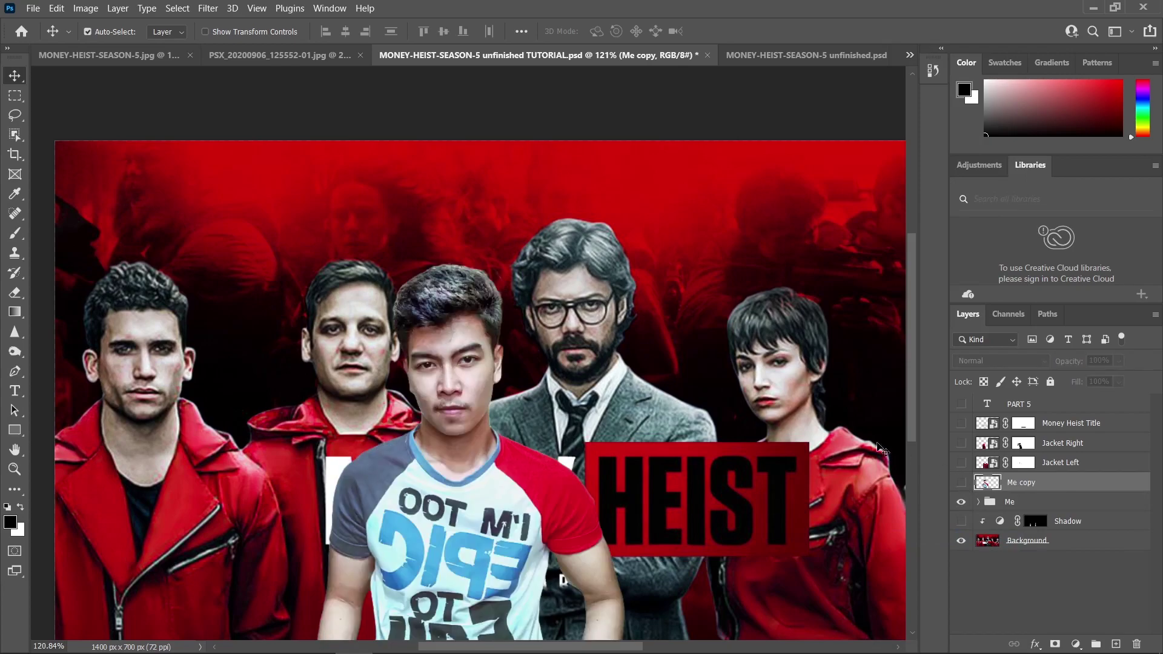
left_click(978, 502)
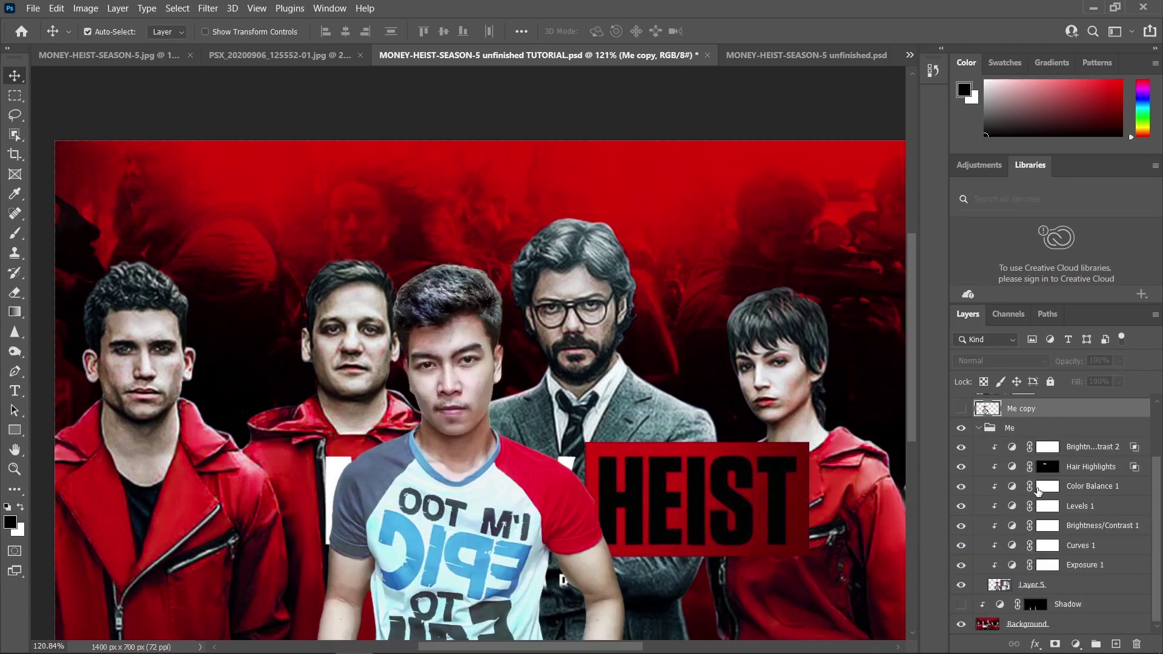
scroll(1038, 491, "up", 3)
left_click(978, 503)
left_click(961, 483)
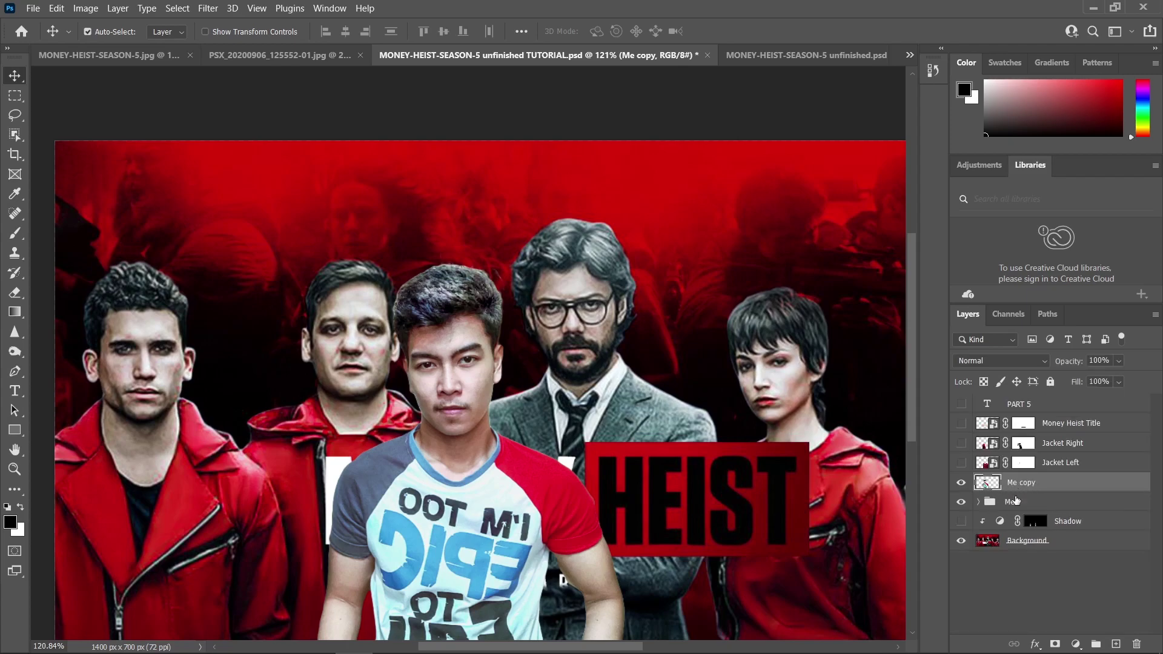
left_click(978, 502)
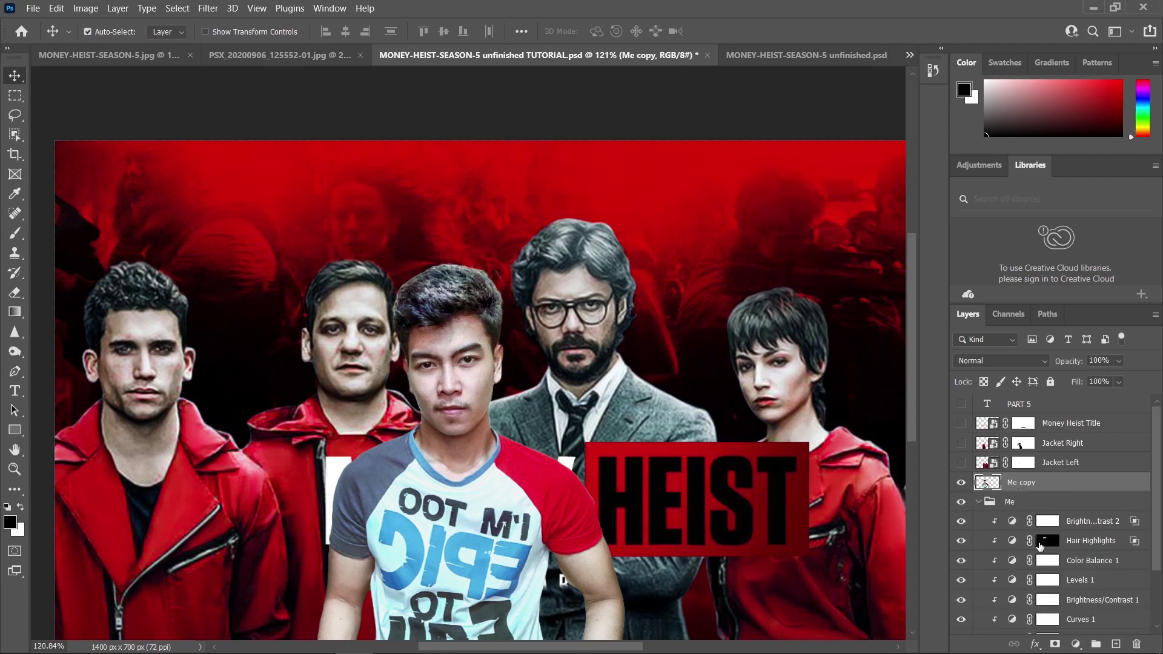
Collapse the original Me group and keep the merged Me copy layer selected for retouching.
left_click(978, 502)
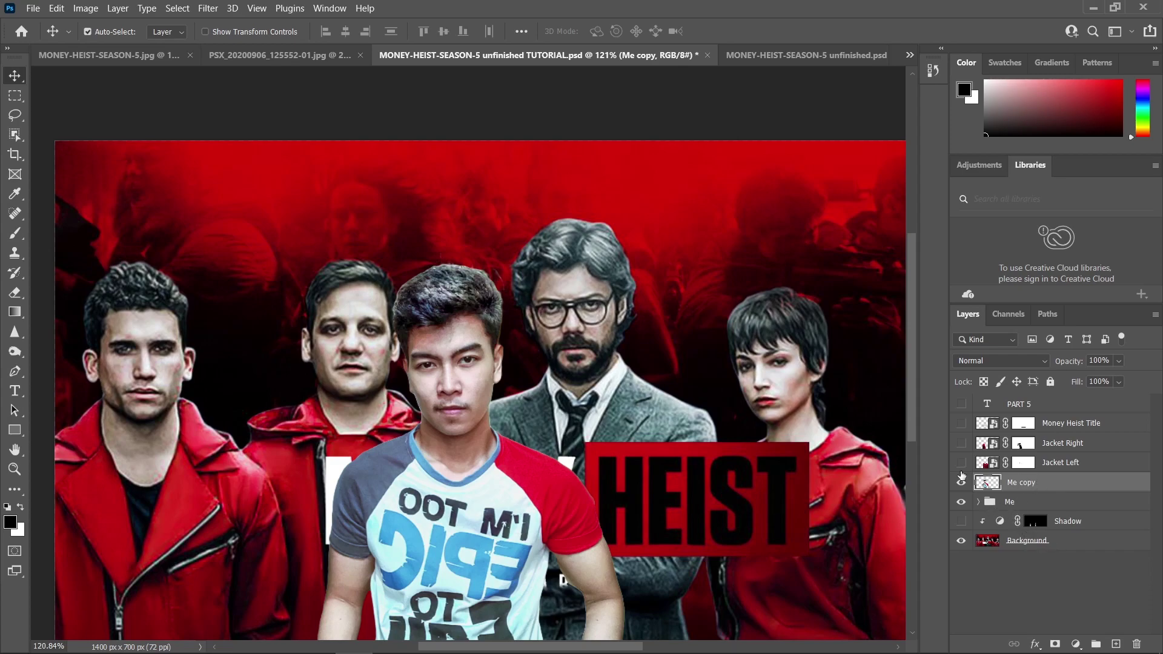
left_click(978, 507)
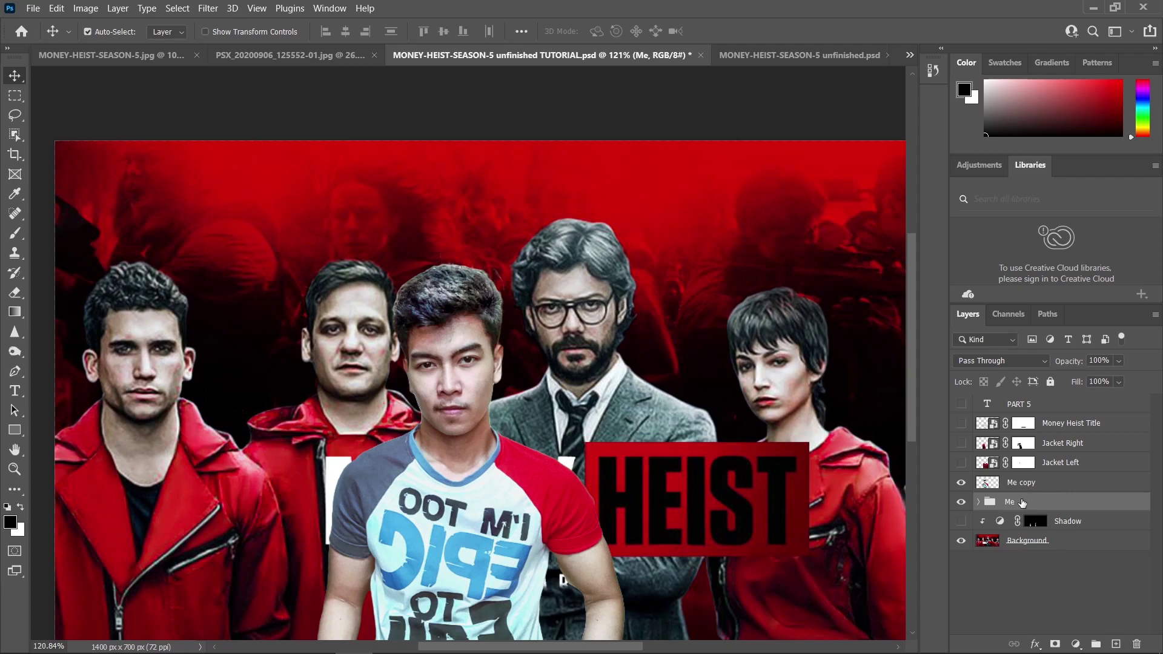
left_click(1038, 483)
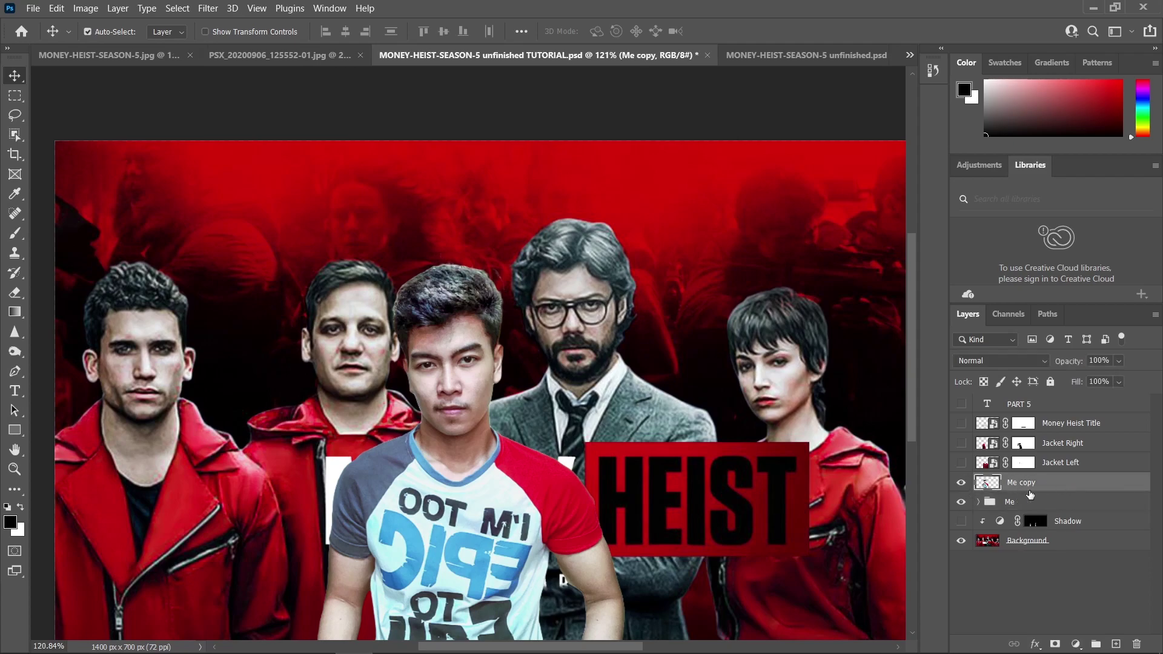
left_click(978, 502)
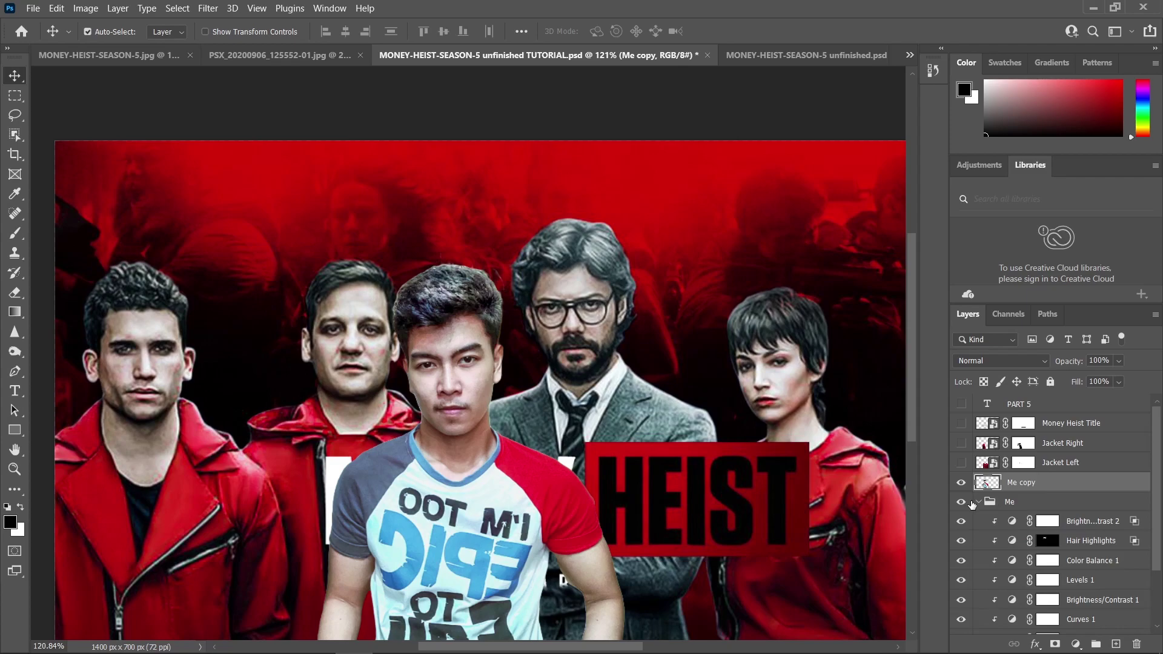
left_click(978, 502)
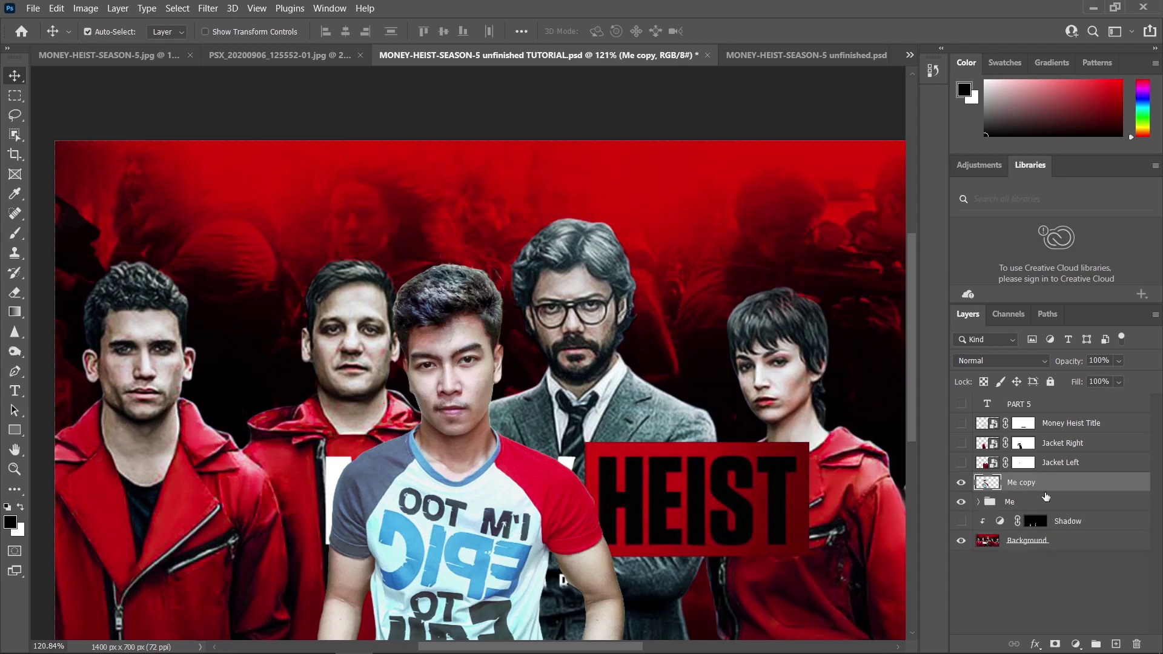
Set up the Burn tool for the Me copy portrait with a 10 px brush, Midtones range and 20% exposure.
left_click(15, 353)
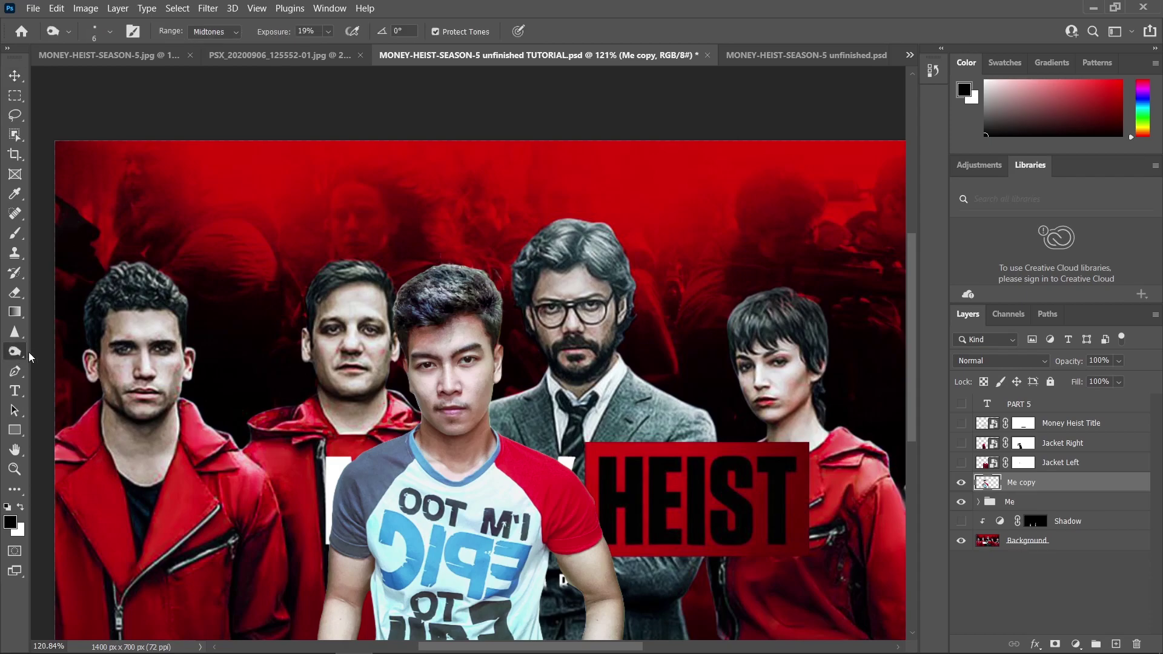
left_click(15, 353)
left_click(66, 357)
scroll(420, 411, "up", 5)
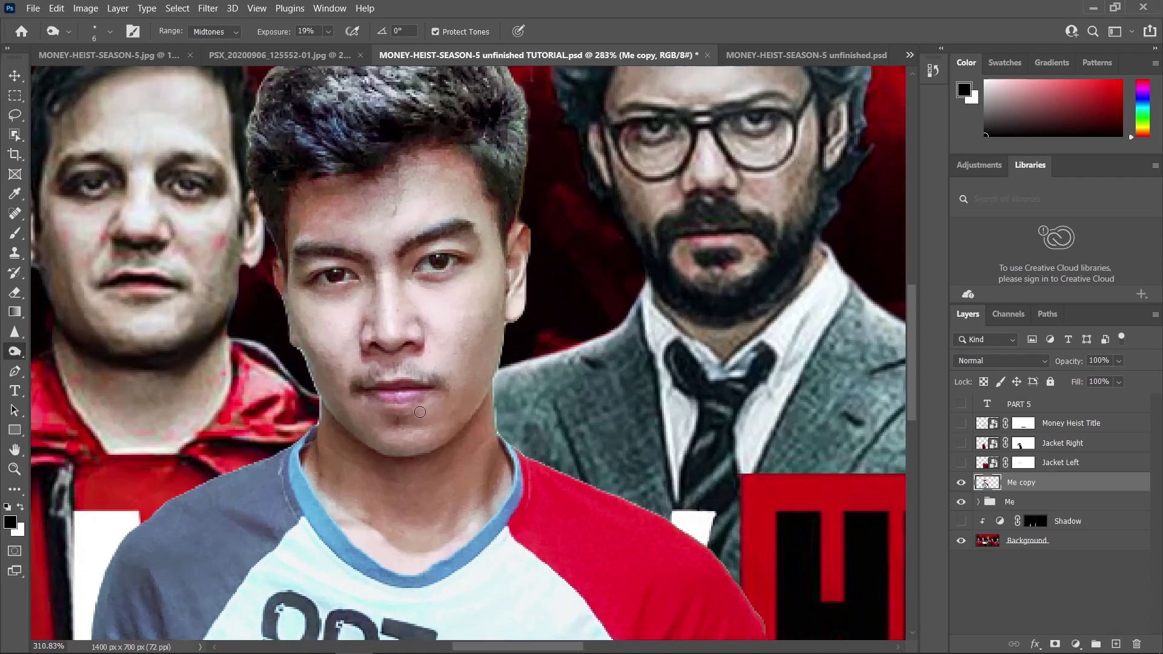
scroll(419, 412, "up", 3)
key("bracketright")
key("bracketright")
key("bracketright")
key("bracketright")
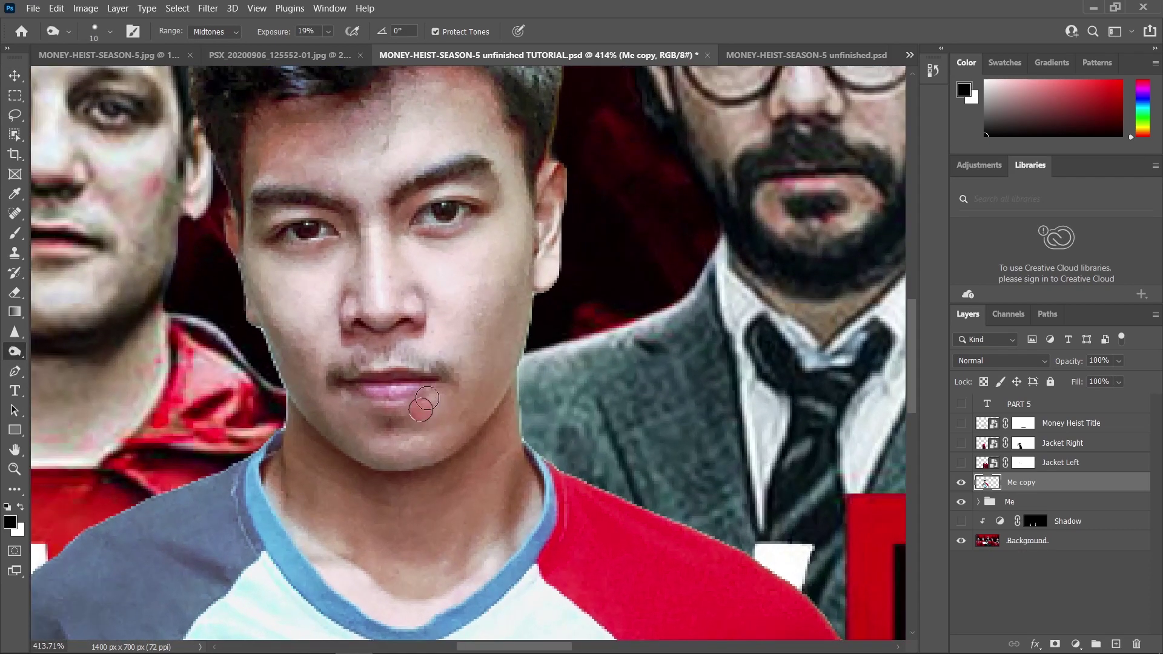
left_click(329, 31)
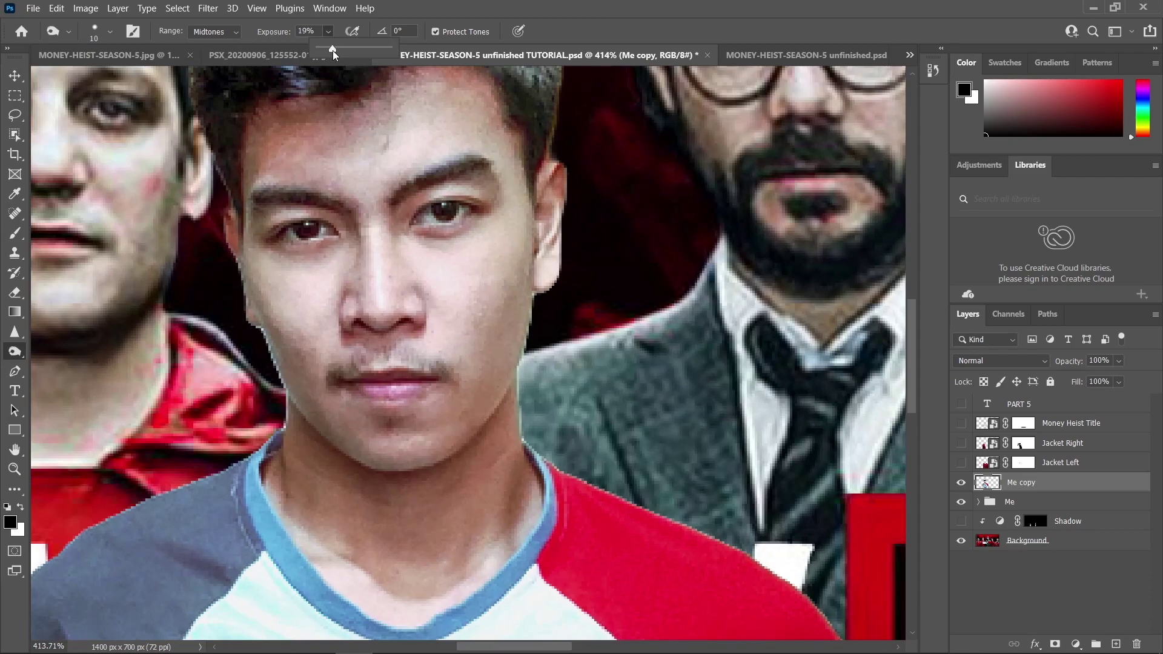
left_click(328, 48)
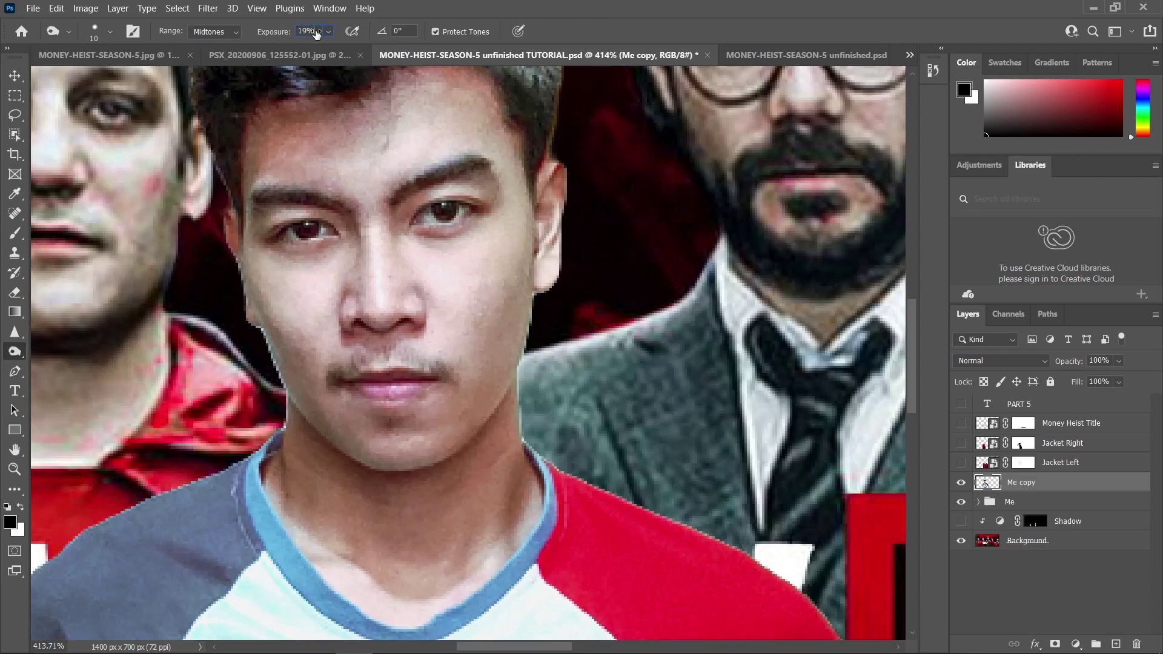
type("20")
Burn the shadows on the portrait's neck below the jawline with a small brush of about 8 px.
type("]")
mouse_move(498, 434)
left_mouse_down()
mouse_move(497, 420)
mouse_move(454, 440)
mouse_move(351, 441)
mouse_move(390, 467)
mouse_move(483, 418)
mouse_move(389, 463)
mouse_move(345, 446)
mouse_move(372, 462)
mouse_move(303, 448)
mouse_move(467, 446)
mouse_move(478, 460)
mouse_move(345, 447)
mouse_move(287, 403)
mouse_move(557, 442)
mouse_move(545, 400)
left_mouse_up()
key("]")
right_click(474, 434, "alt")
scroll(564, 448, "down", 3)
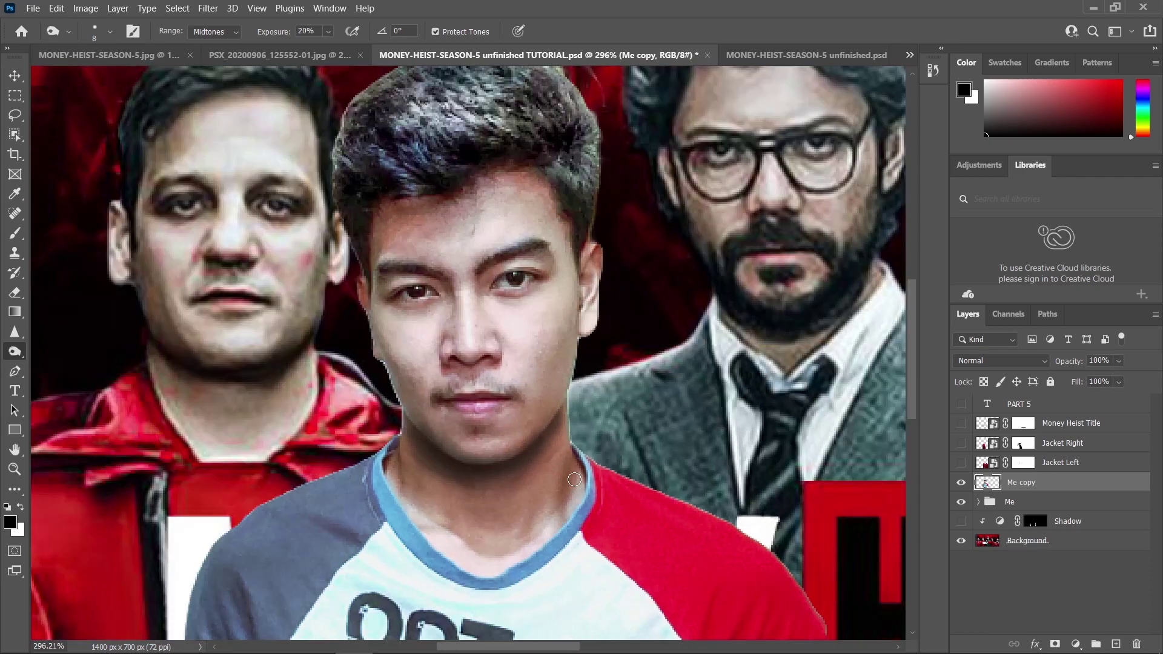
Enlarge the Burn brush to 36 px, set exposure to 14%, and darken the edge of the portrait's cheek and jaw.
scroll(574, 479, "down", 3)
scroll(491, 448, "up", 3)
key("]")
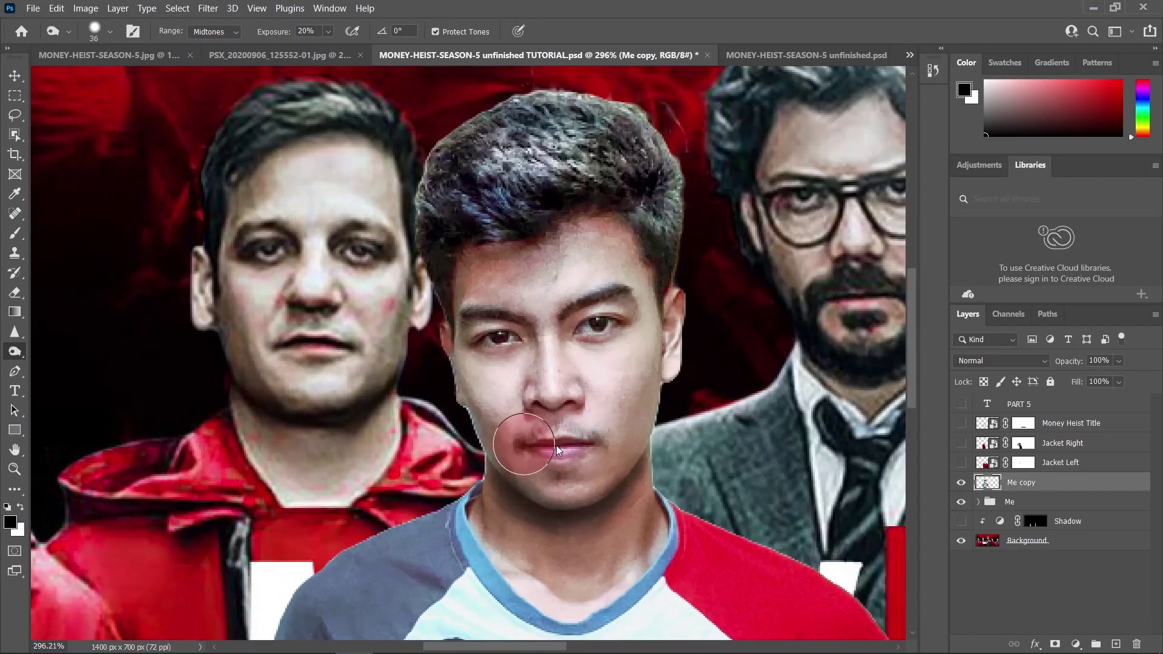
left_click(329, 31)
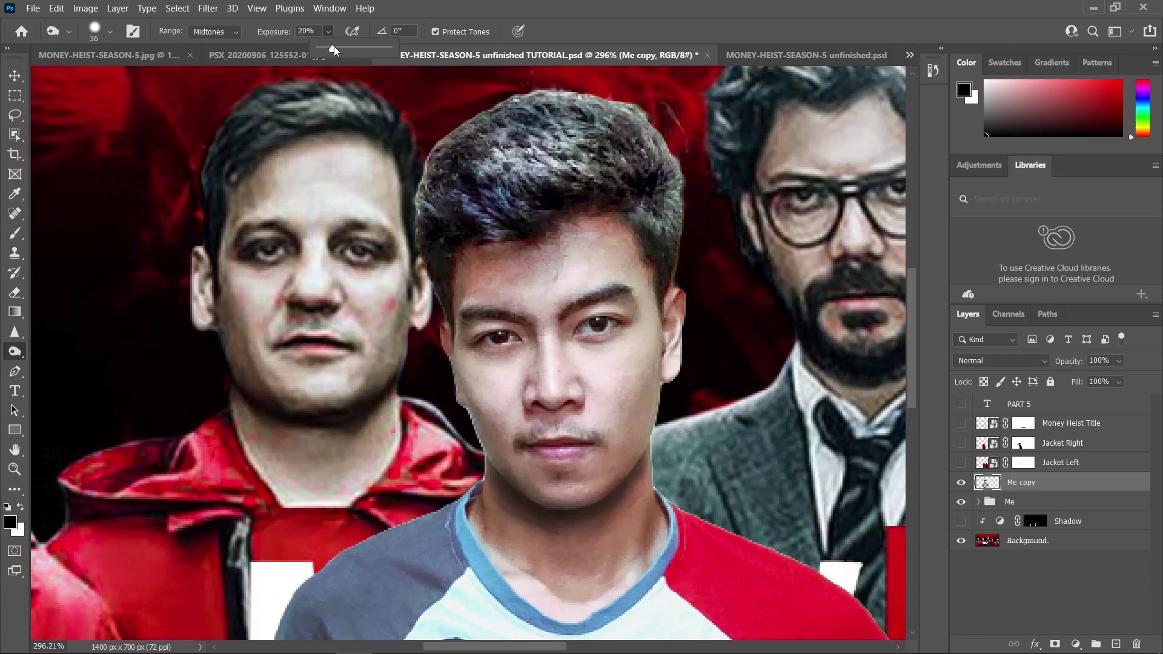
scroll(578, 383, "down", 3)
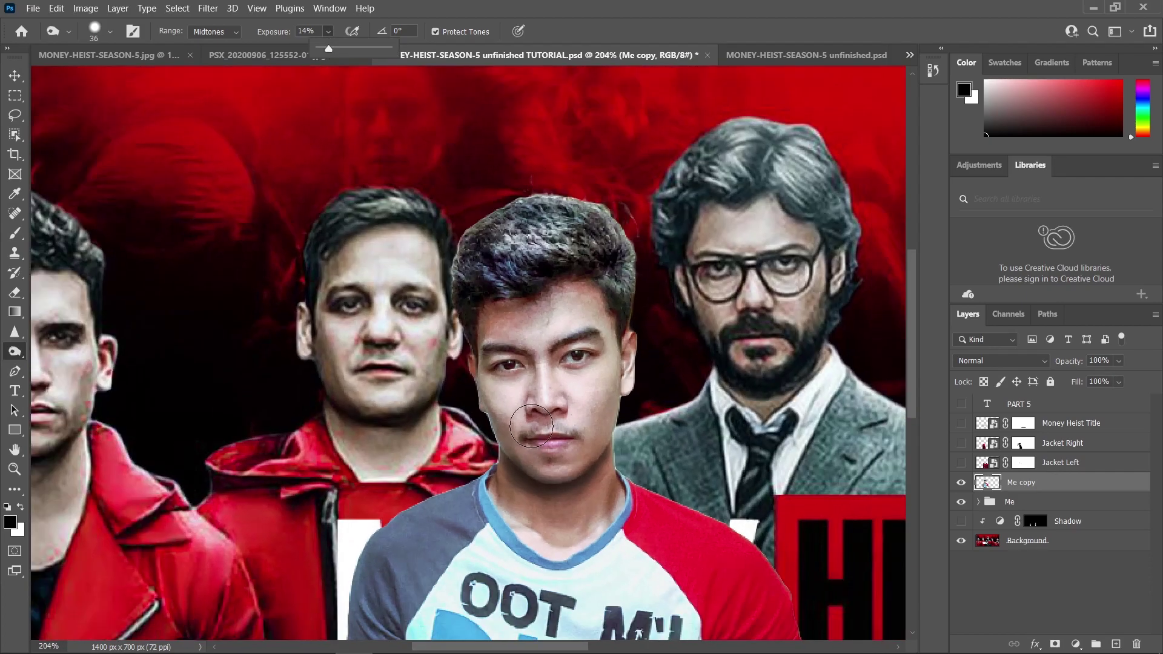
scroll(578, 383, "up", 2)
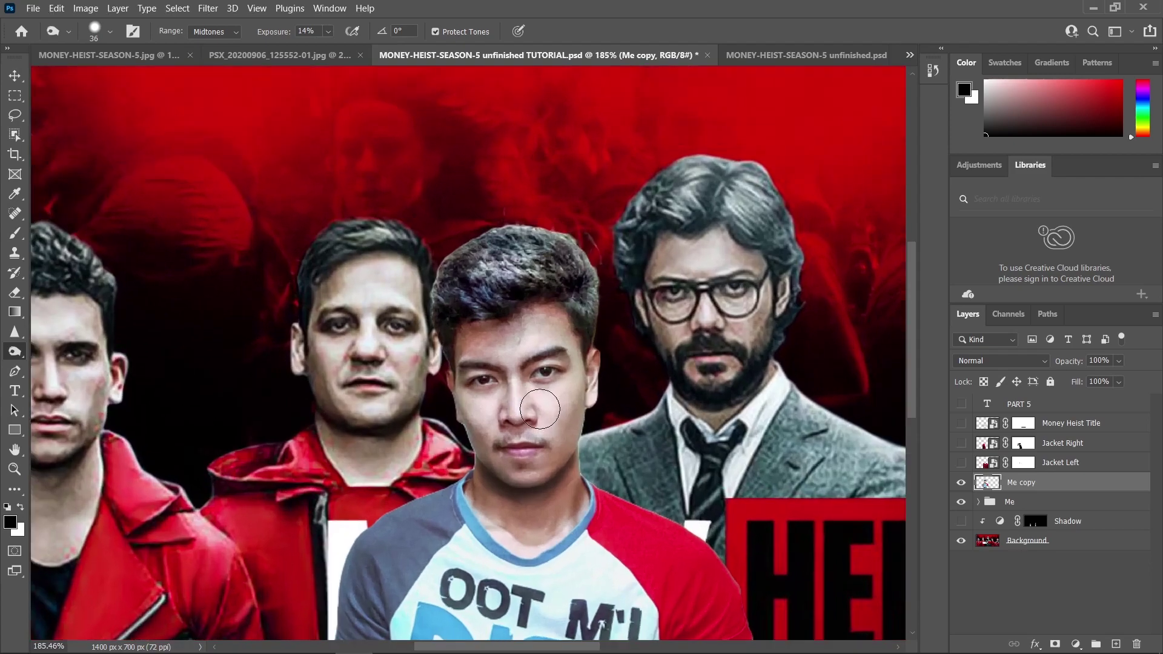
scroll(533, 415, "up", 2)
scroll(460, 473, "up", 2)
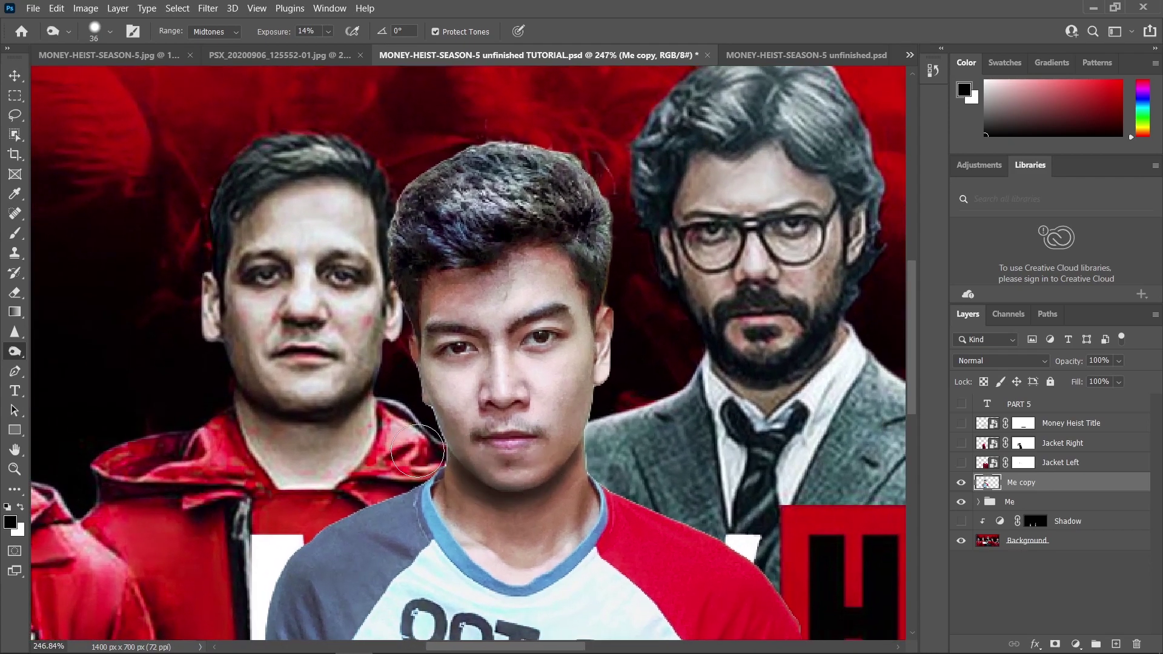
mouse_move(403, 360)
left_mouse_down()
mouse_move(417, 363)
mouse_move(468, 479)
left_mouse_up()
Compare the portrait's burned face and neck shading with the other characters, both up close and across the whole poster.
scroll(468, 479, "down", 4)
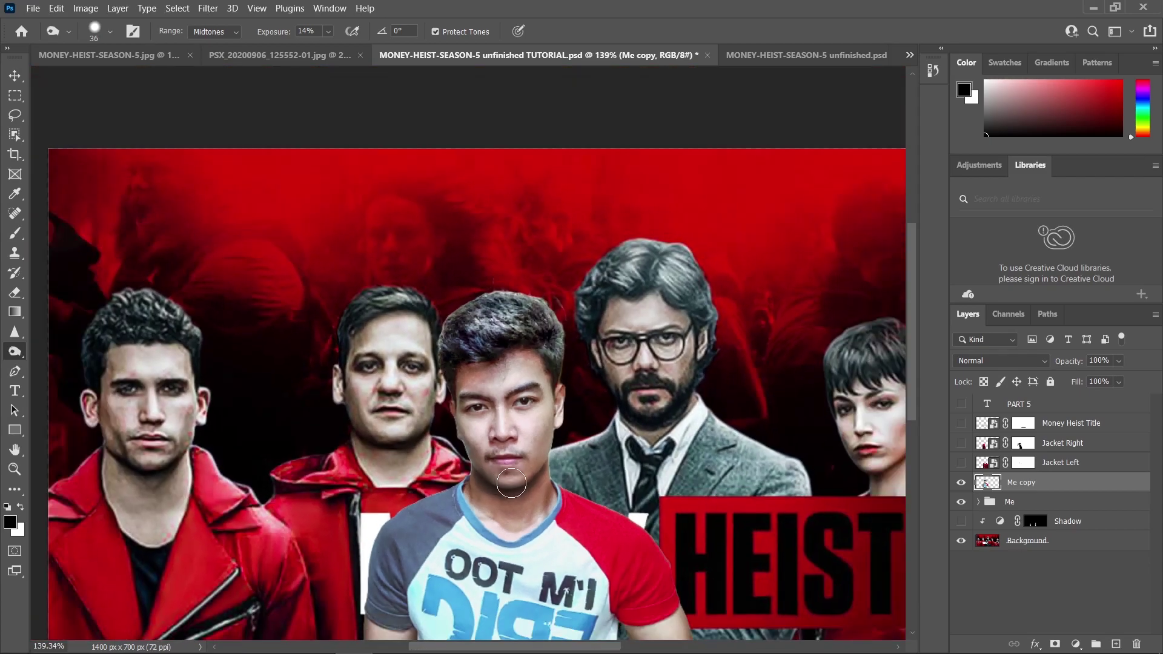
scroll(539, 466, "up", 4)
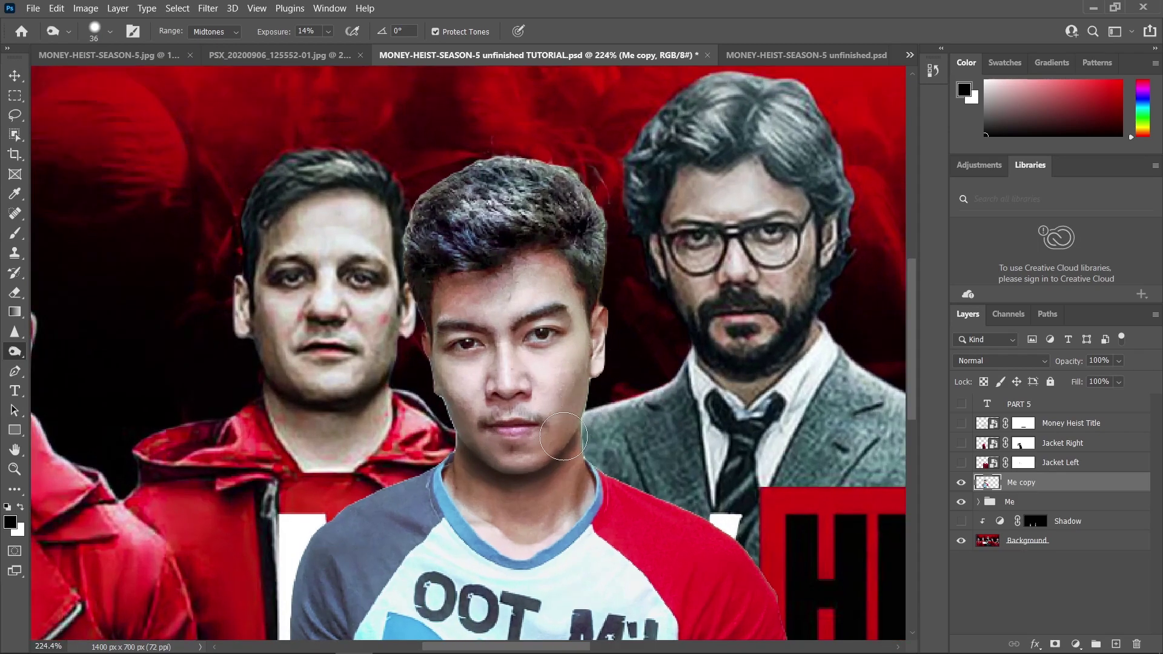
scroll(642, 463, "down", 5)
scroll(652, 463, "down", 2)
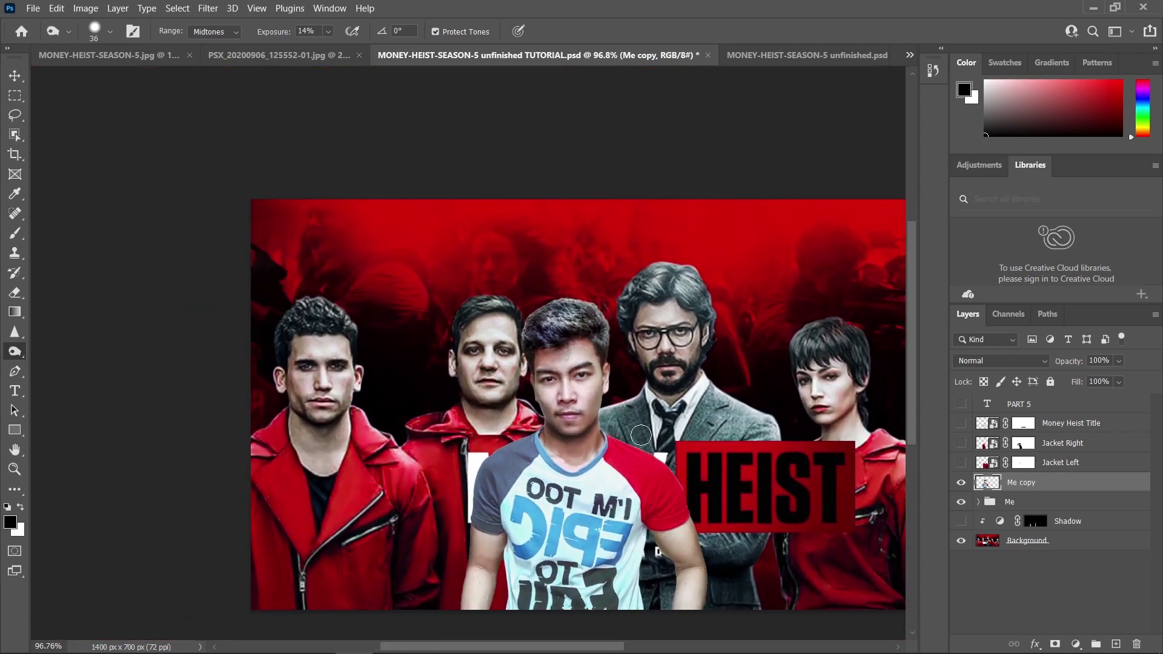
scroll(642, 433, "up", 1)
scroll(640, 431, "up", 4)
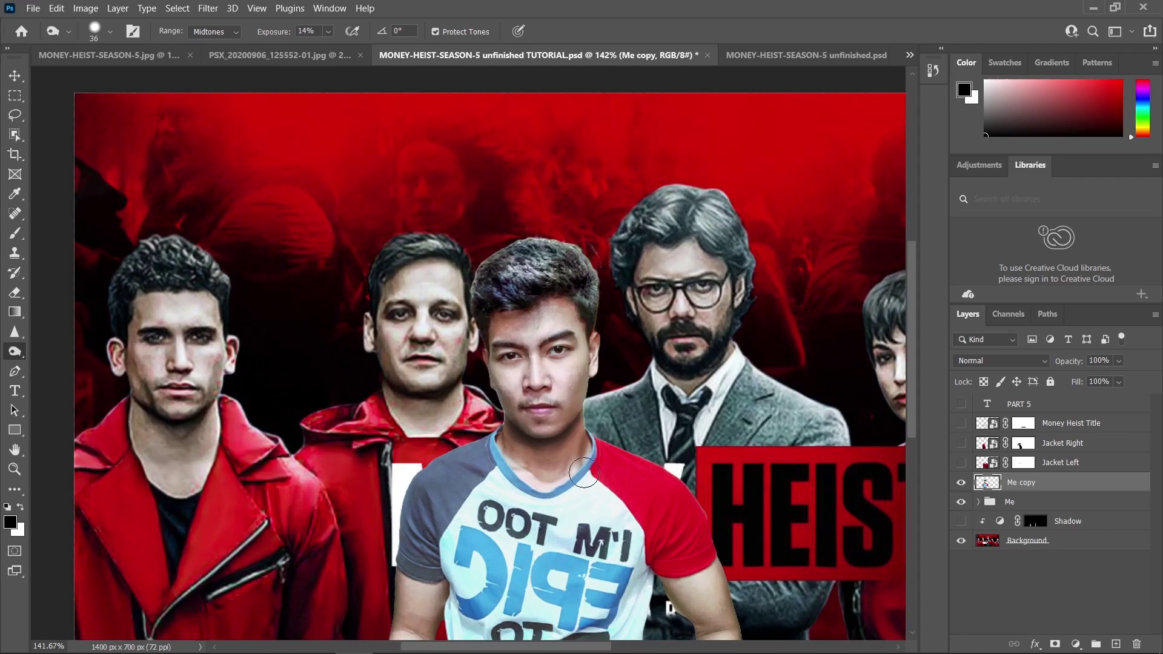
scroll(585, 457, "down", 1)
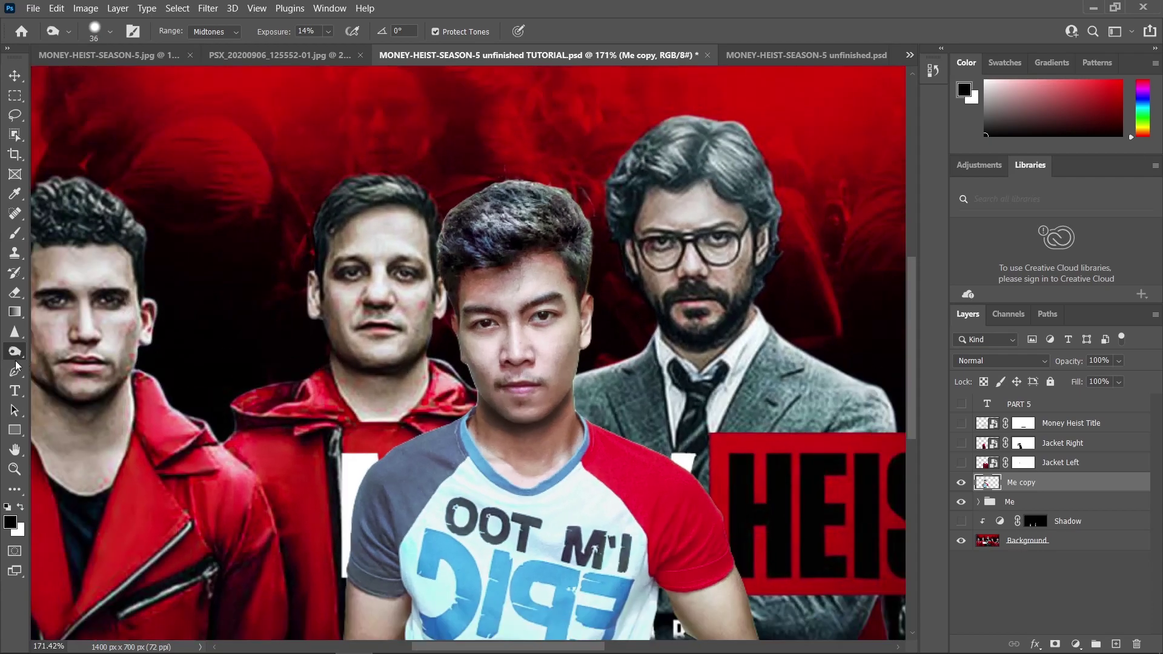
Switch to the Dodge tool at 50% exposure, enlarge its brush to 81 px, and brighten the portrait's face highlights.
right_click(16, 358)
left_click(67, 353)
left_click_drag(174, 302, 198, 346)
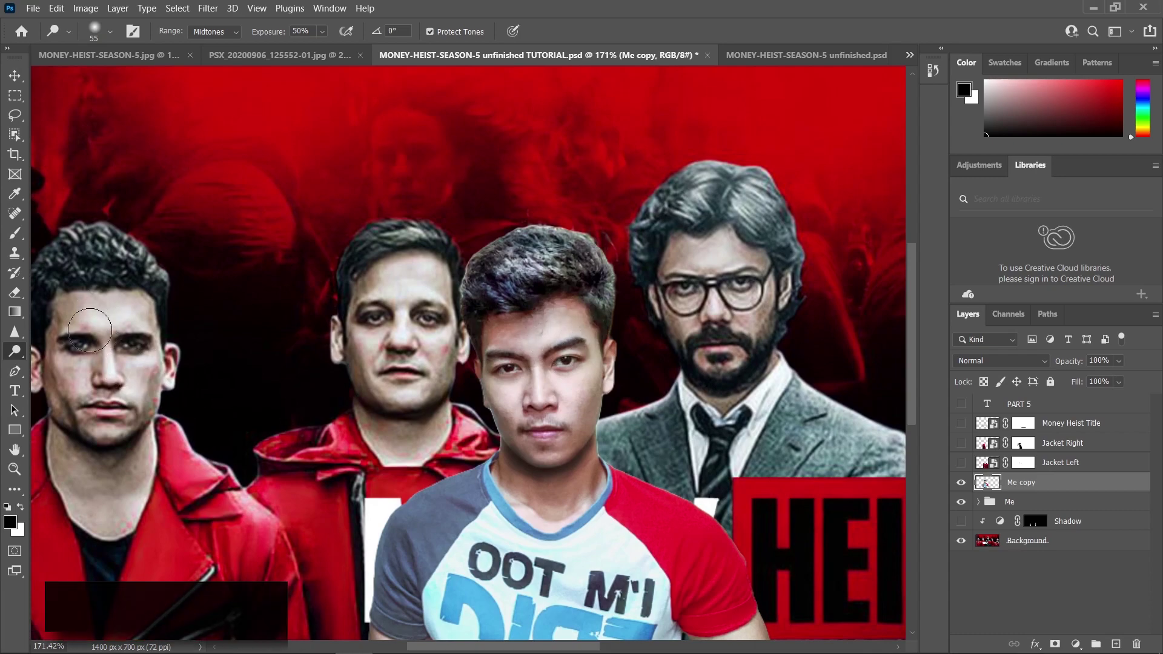
scroll(460, 302, "up", 2)
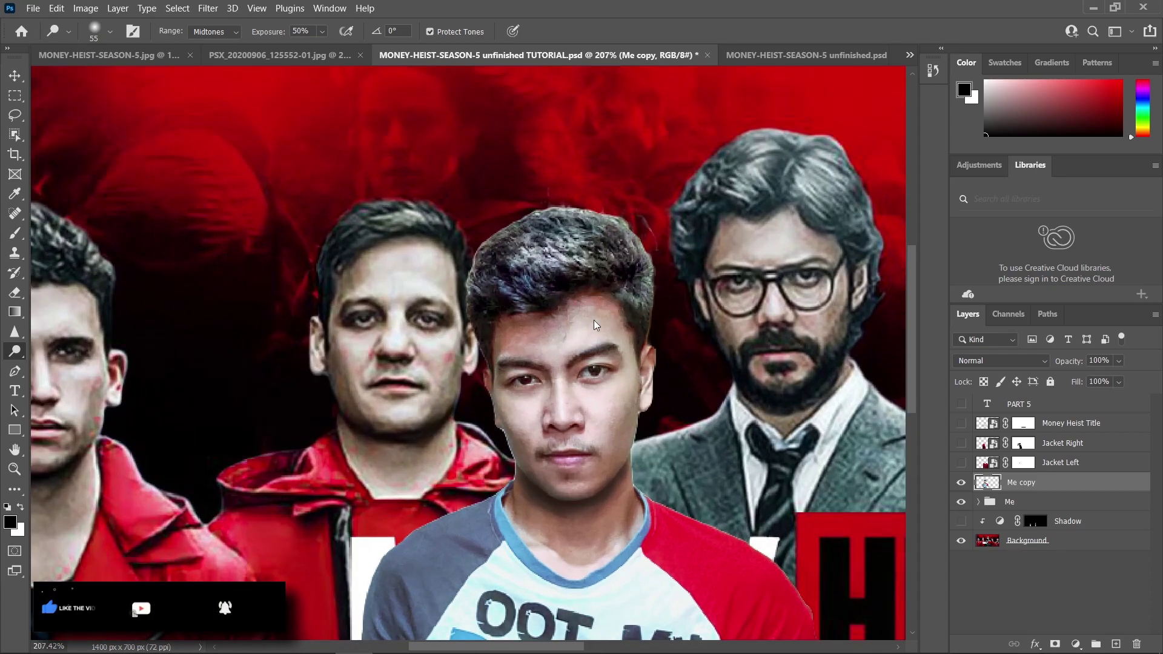
key("bracketright")
key("bracketright")
key("bracketright")
scroll(582, 333, "down", 2)
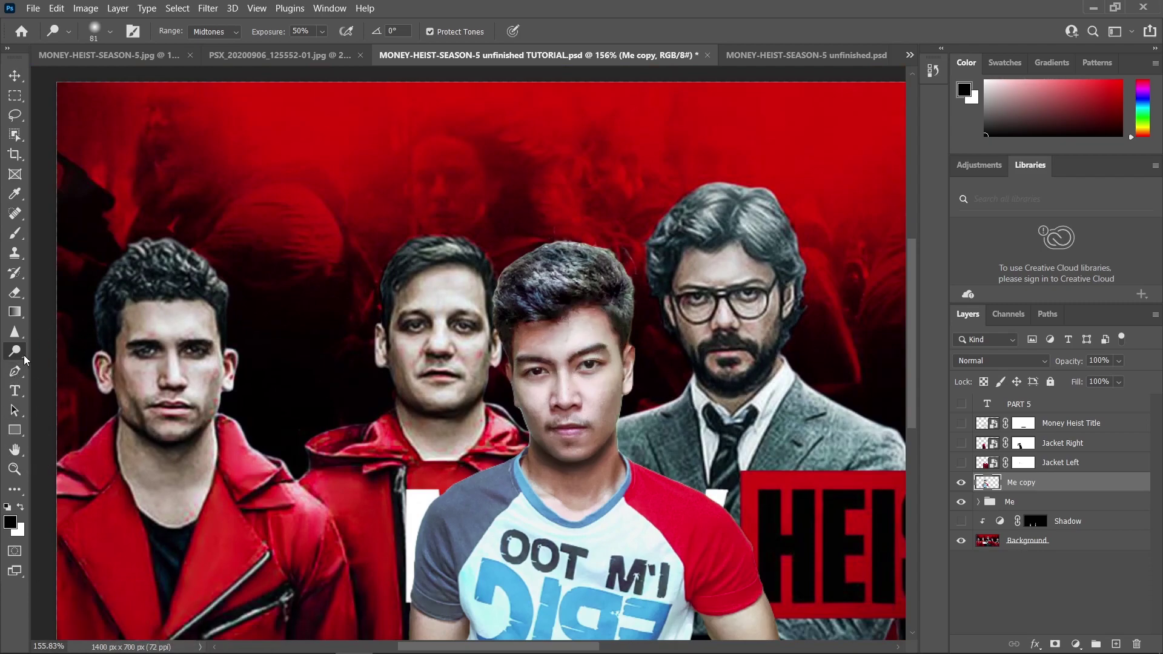
Resize the Dodge brush to 74 px and check the portrait's highlights against the rest of the poster.
right_click(22, 356)
left_click(47, 351)
right_click(588, 388, "alt")
scroll(643, 389, "down", 4)
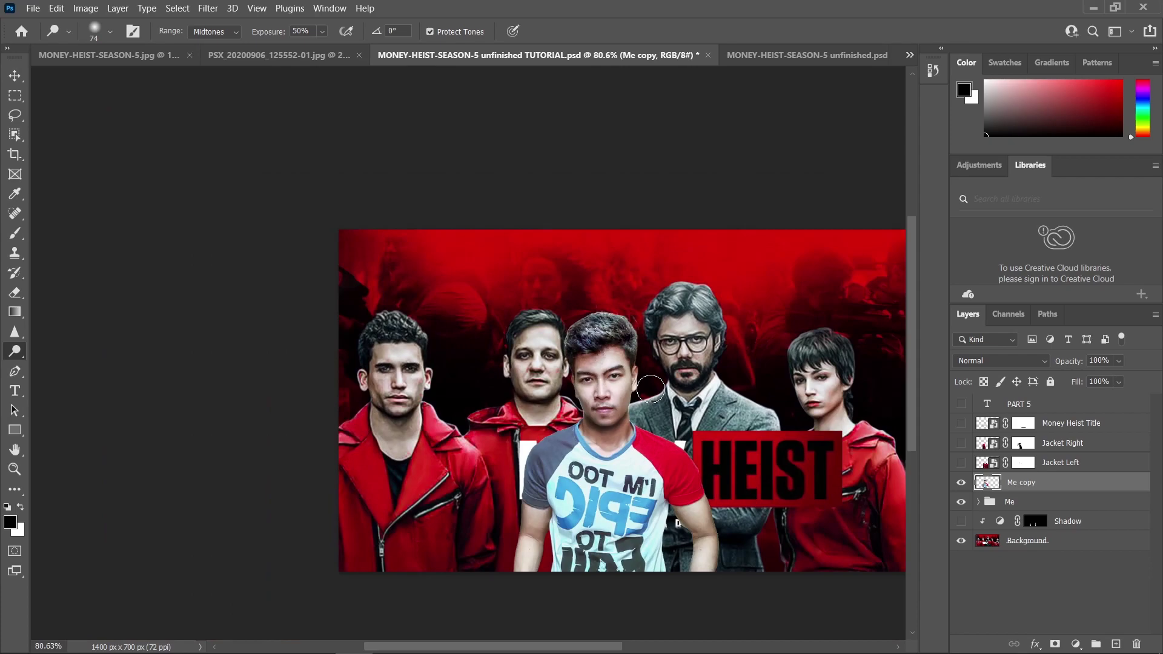
scroll(712, 382, "up", 4)
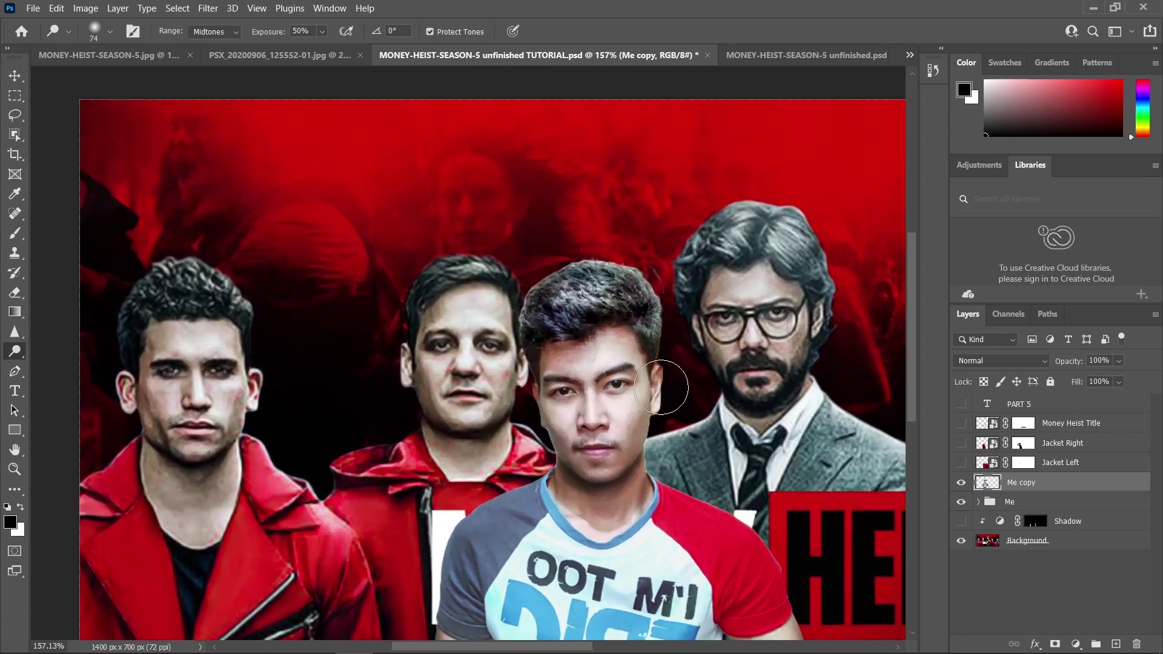
left_click_drag(663, 376, 623, 371)
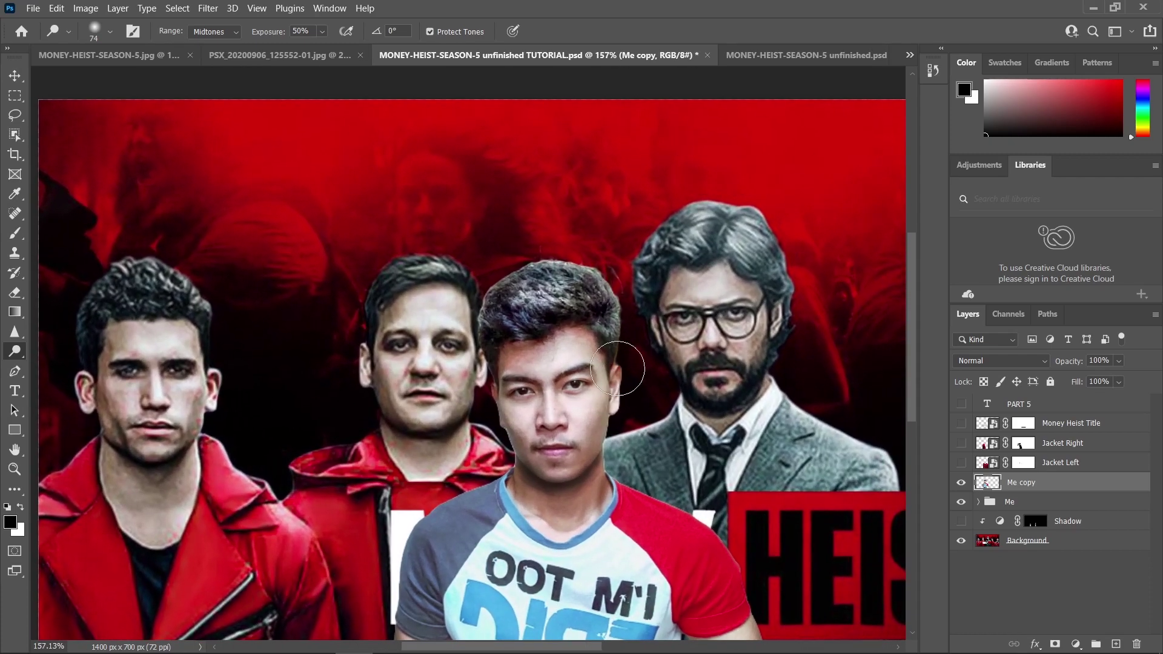
Switch back to the Burn tool at 14% exposure and darken the shadow under the nose with a smaller brush.
right_click(15, 352)
left_click(45, 365)
scroll(511, 424, "up", 8)
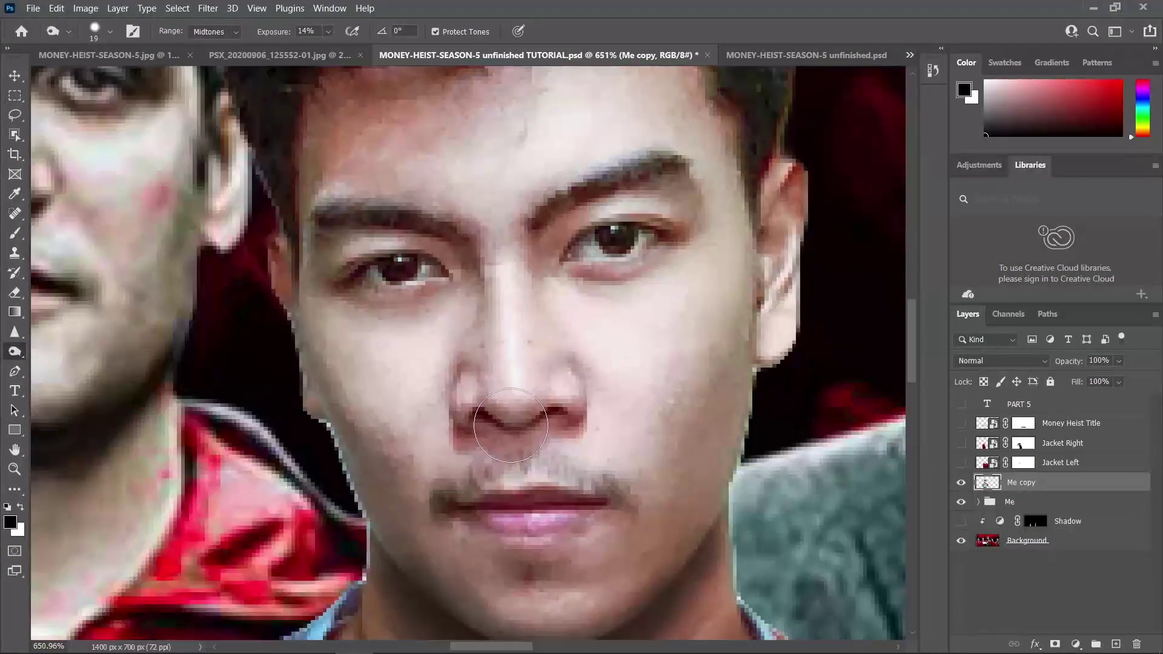
mouse_move(511, 424)
left_mouse_down()
mouse_move(493, 415)
mouse_move(543, 430)
mouse_move(471, 428)
mouse_move(568, 424)
mouse_move(477, 428)
mouse_move(545, 420)
mouse_move(480, 416)
left_mouse_up()
scroll(579, 447, "down", 10)
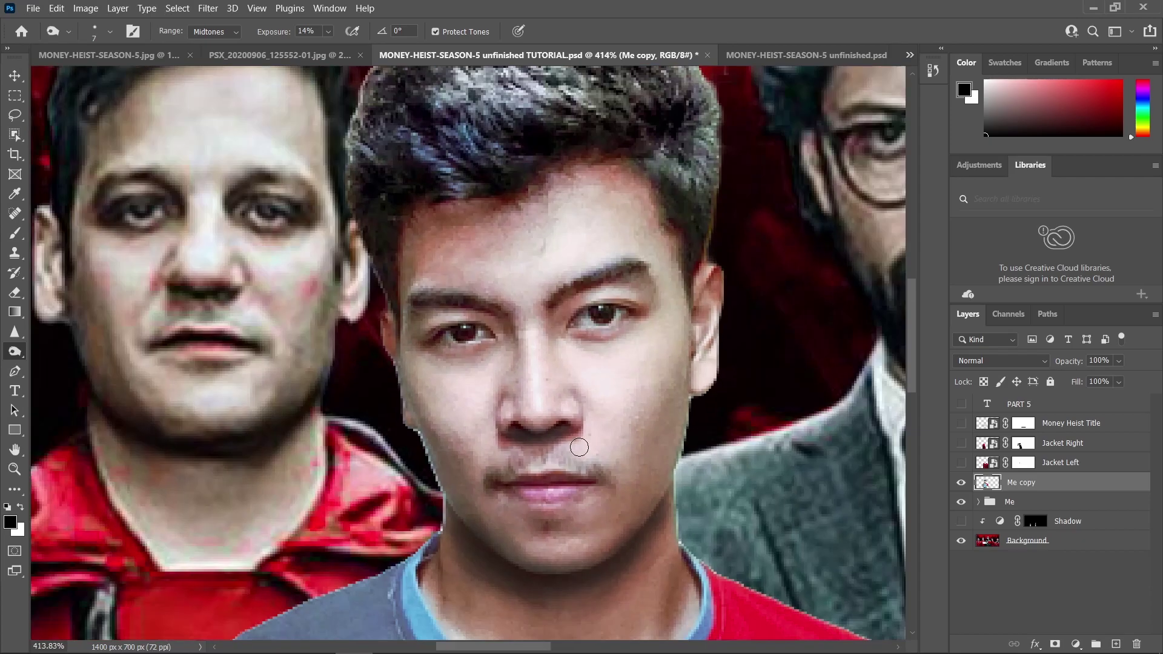
Set the Burn exposure to 22% and deepen the fine shadows around the nose and mouth with a 4 px brush.
scroll(579, 447, "up", 10)
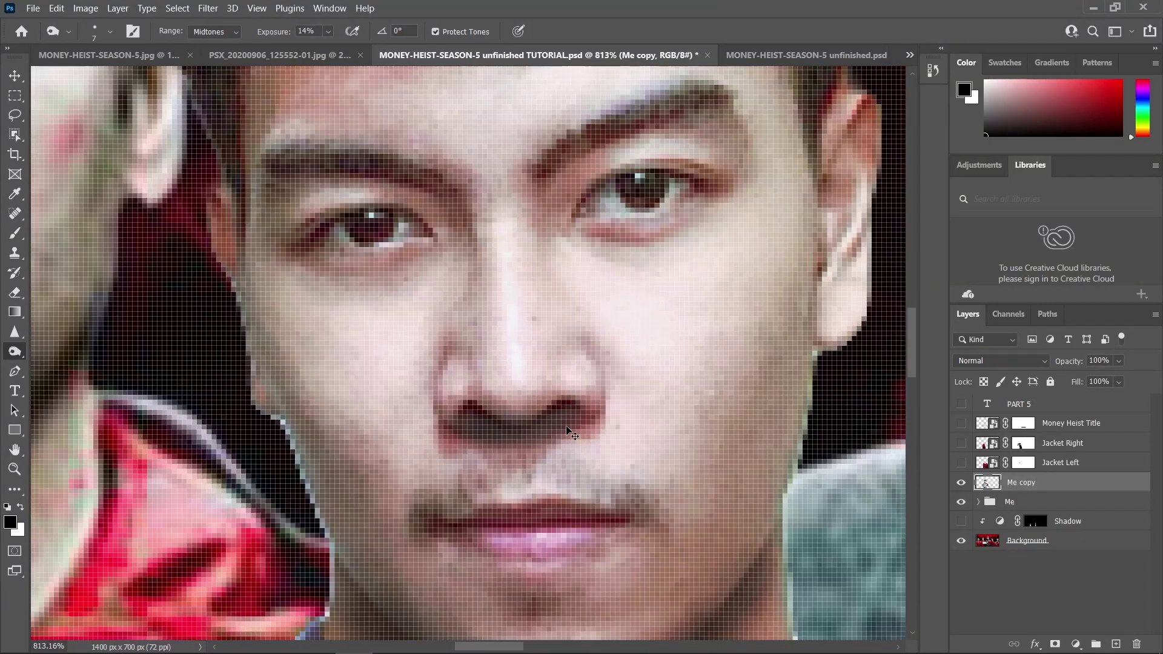
scroll(552, 425, "down", 1)
right_click(527, 426, "alt")
key("2")
key("2")
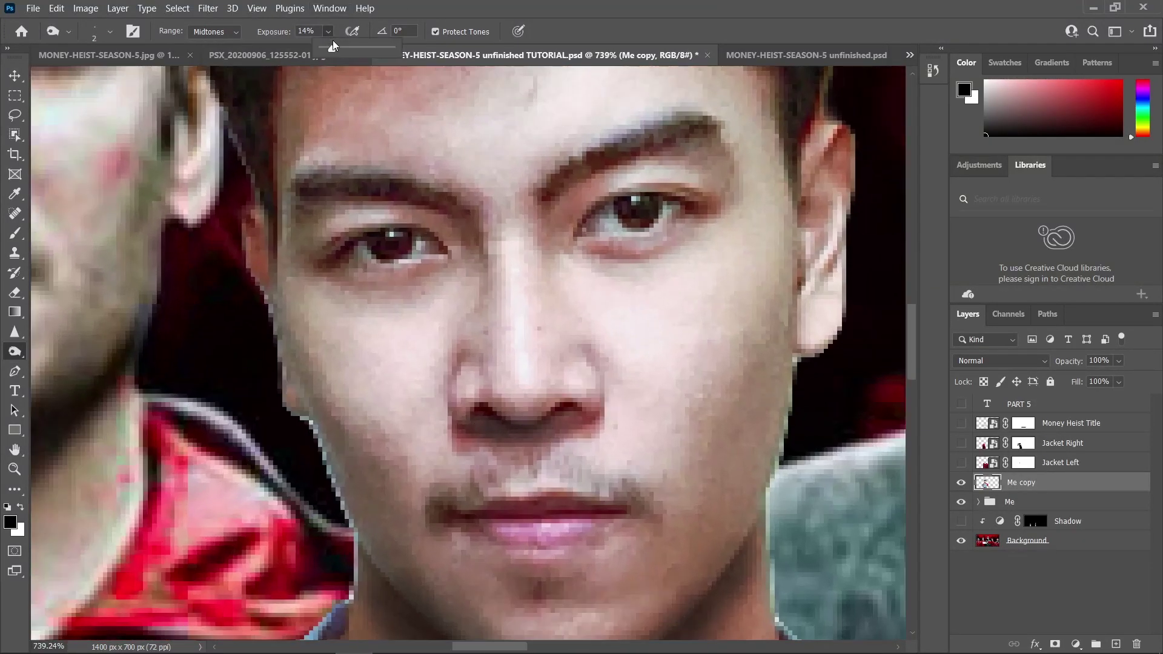
scroll(563, 418, "down", 10)
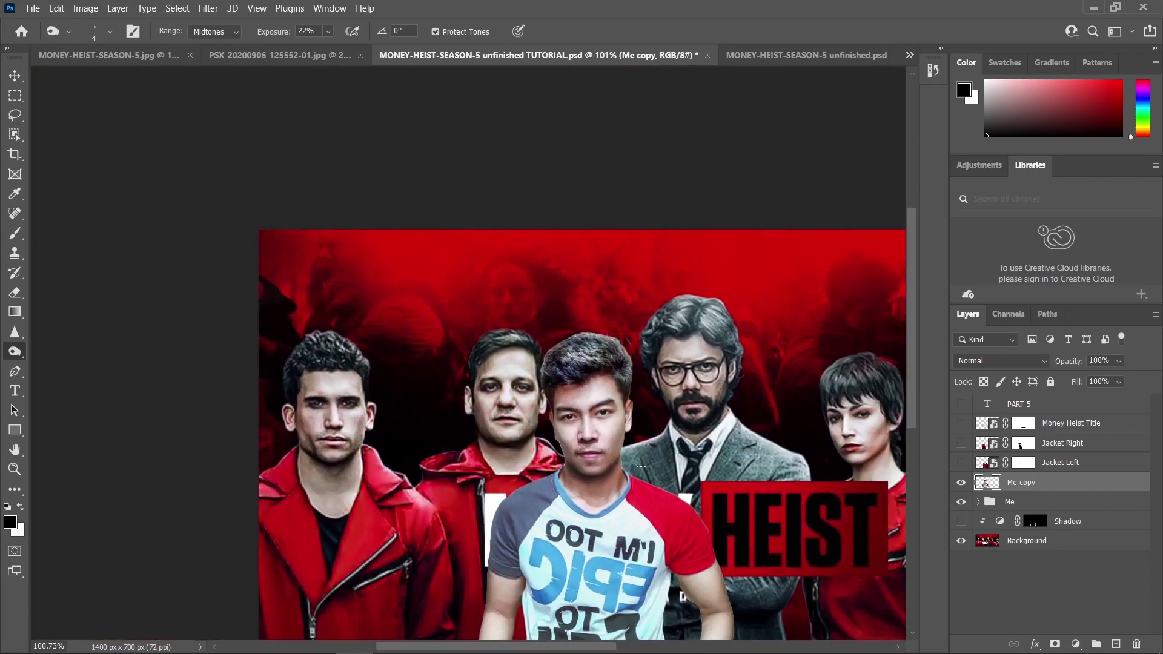
scroll(633, 468, "up", 2)
scroll(571, 458, "up", 10)
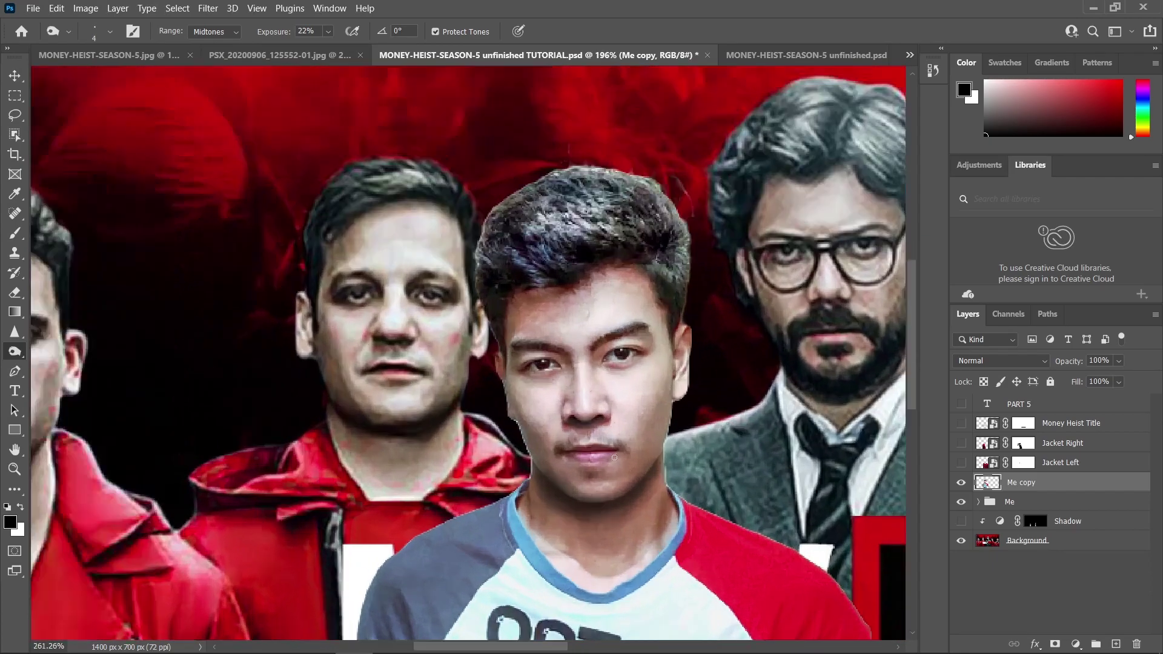
scroll(599, 449, "down", 3)
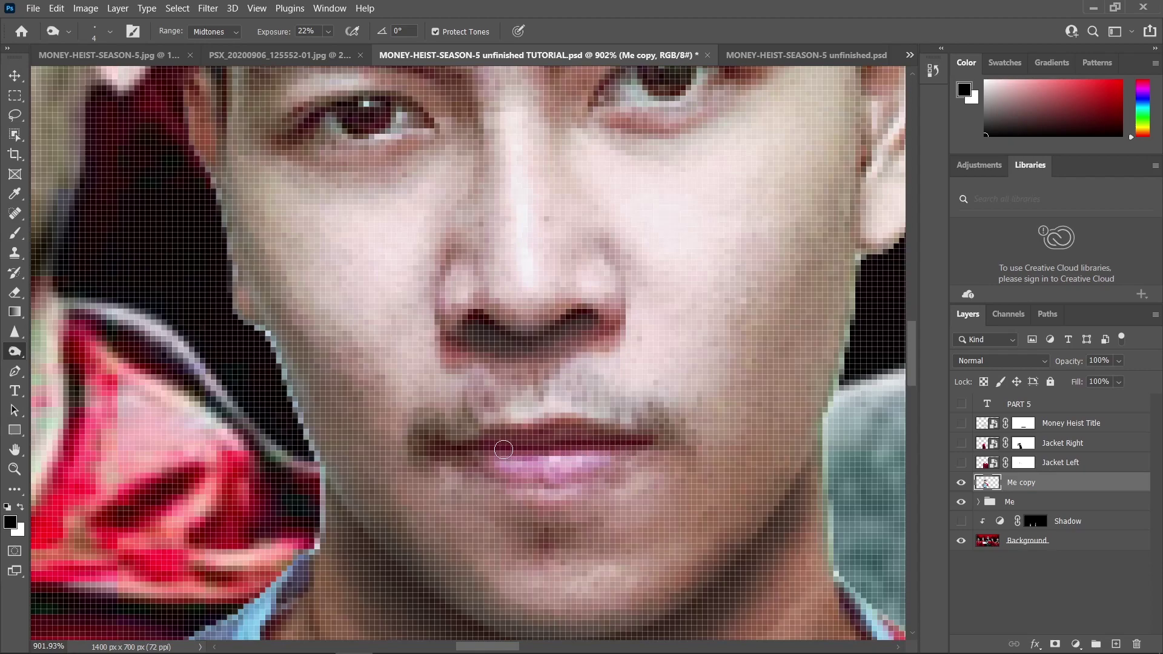
scroll(545, 446, "down", 4)
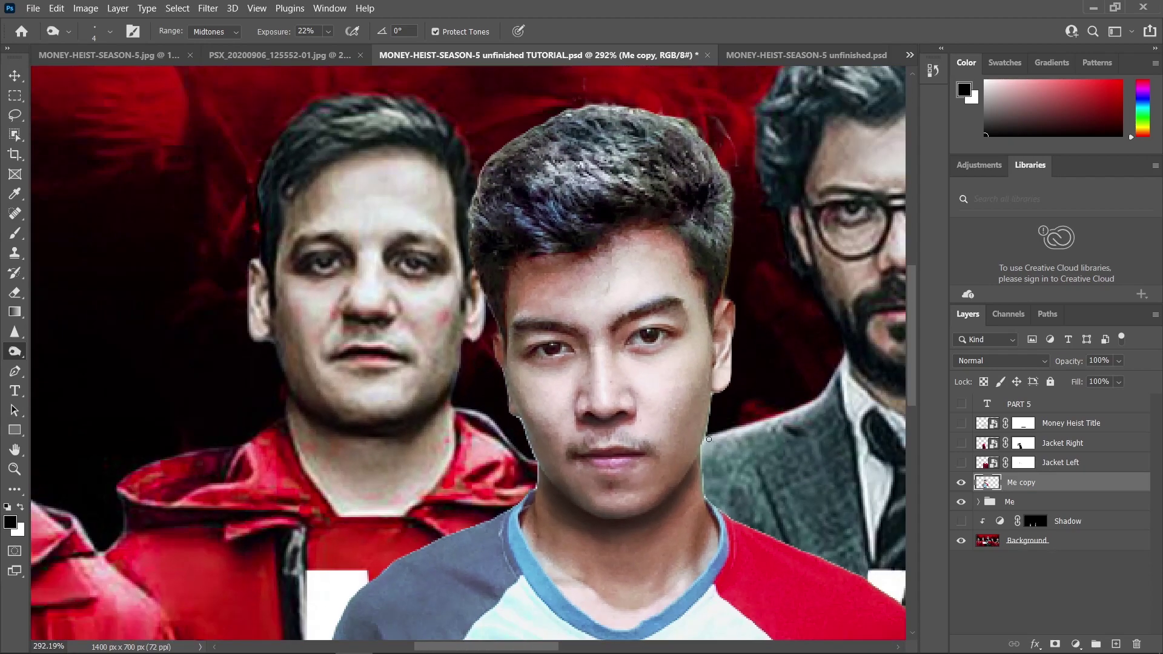
Darken the portrait's cheek edge and the areas around both eyes using the Burn tool with a brush of about 20 px.
left_click_drag(709, 388, 709, 455)
scroll(556, 373, "up", 3)
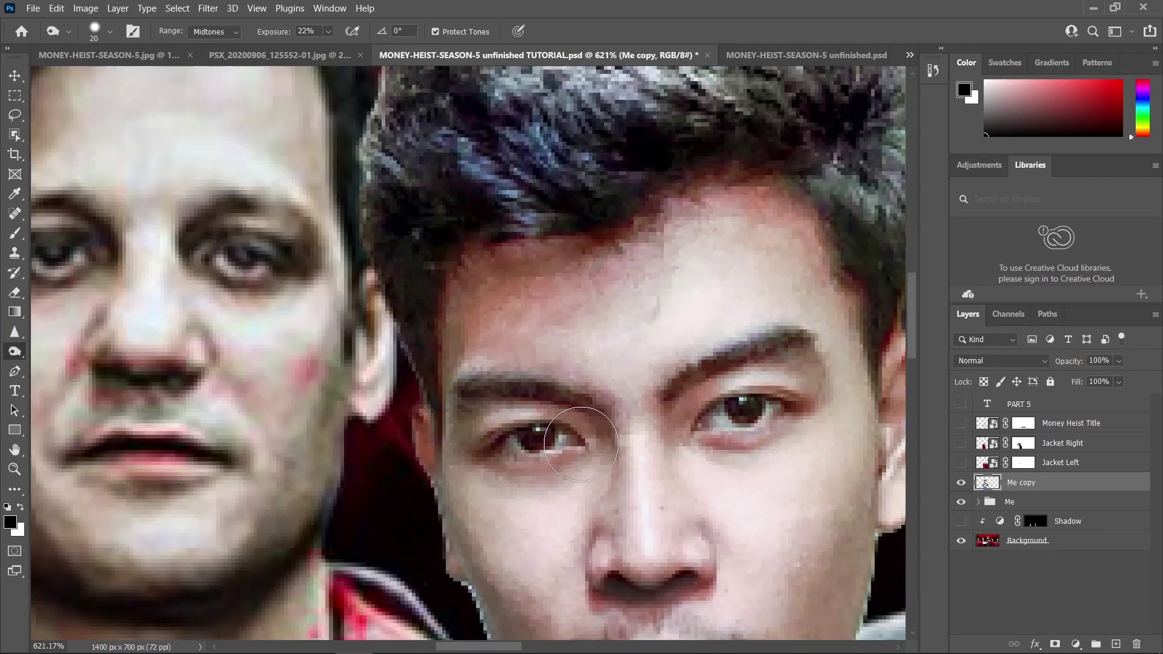
key("bracketright")
key("bracketright")
key("bracketright")
key("bracketright")
key("bracketright")
key("bracketright")
key("bracketright")
mouse_move(582, 447)
left_mouse_down()
mouse_move(519, 440)
mouse_move(527, 458)
mouse_move(500, 427)
mouse_move(515, 452)
left_mouse_up()
mouse_move(762, 451)
left_mouse_down()
mouse_move(678, 437)
mouse_move(767, 422)
mouse_move(678, 444)
mouse_move(749, 445)
mouse_move(686, 449)
mouse_move(786, 421)
mouse_move(733, 389)
mouse_move(700, 410)
mouse_move(788, 386)
mouse_move(737, 400)
mouse_move(776, 447)
mouse_move(762, 451)
mouse_move(677, 425)
mouse_move(697, 444)
mouse_move(660, 409)
left_mouse_up()
key("bracketleft")
Show the Shadow adjustment layer and set its Hue/Saturation lightness to -100.
scroll(784, 469, "down", 5)
scroll(696, 442, "up", 2)
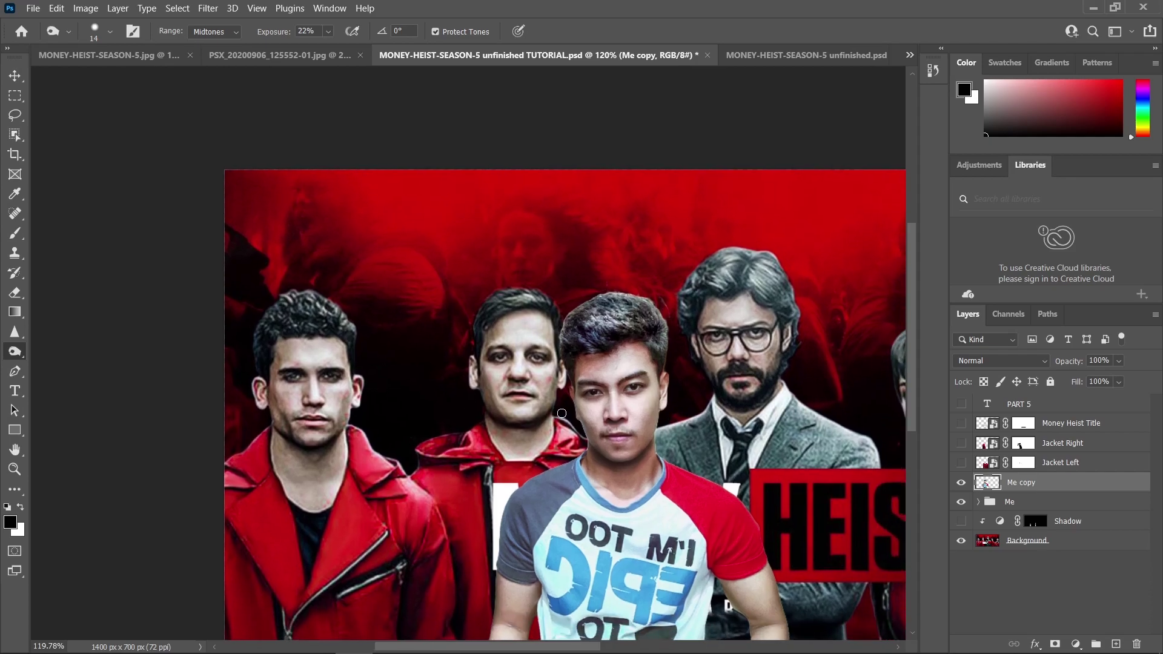
left_click_drag(529, 407, 525, 393)
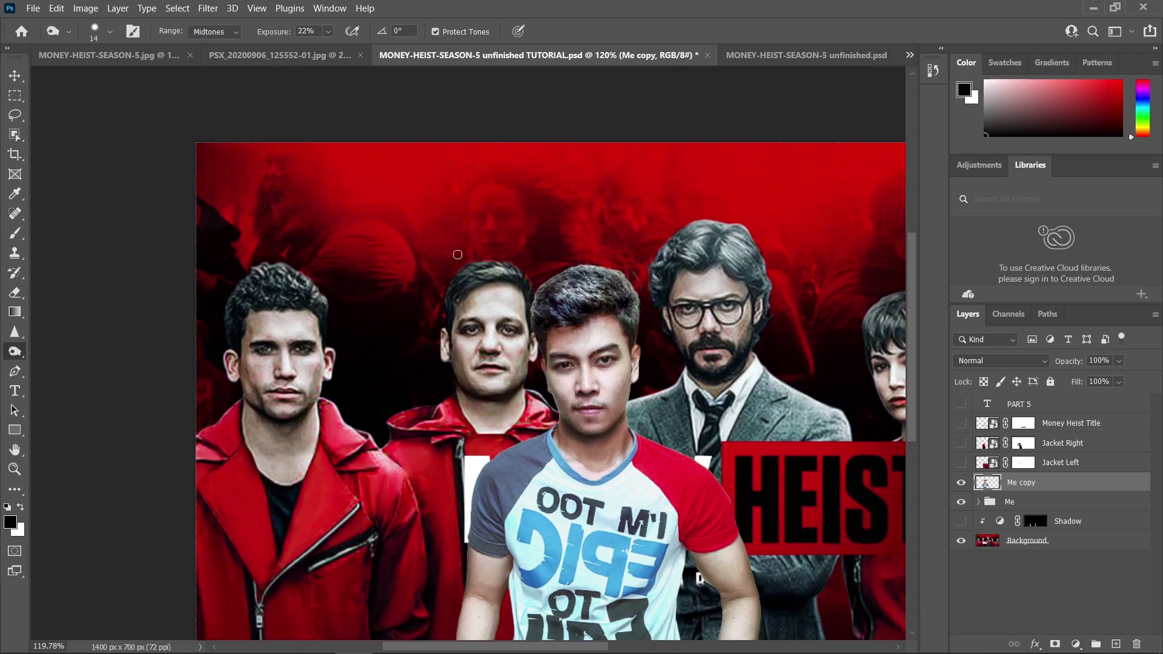
left_click_drag(532, 387, 488, 309)
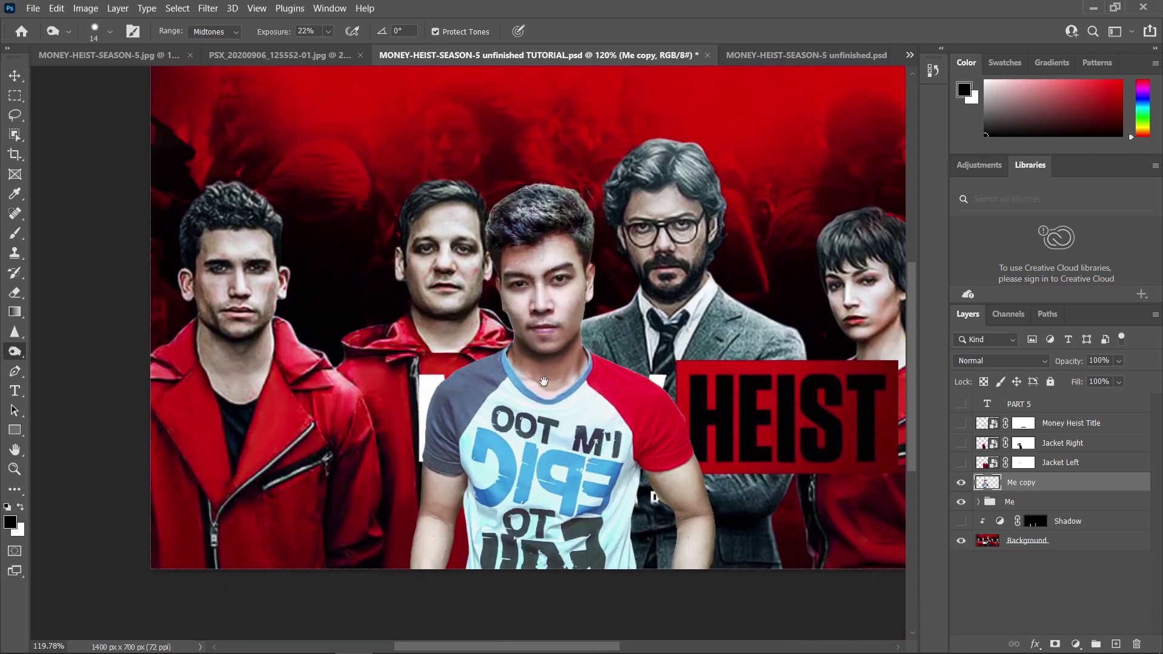
left_click(961, 522)
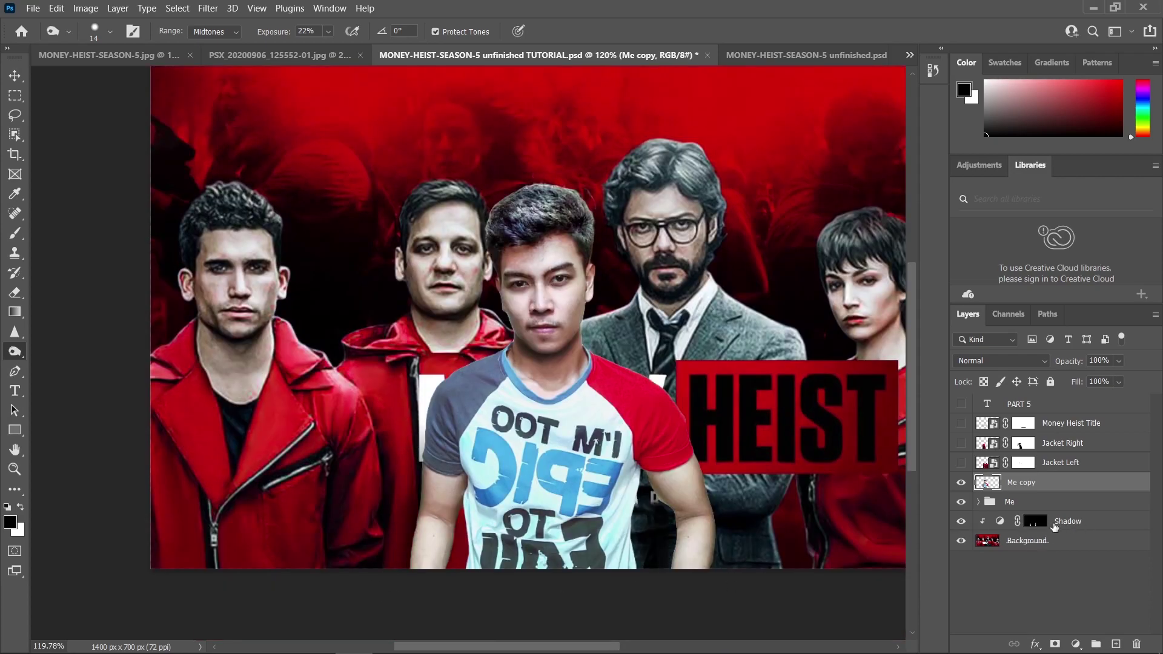
double_click(999, 522)
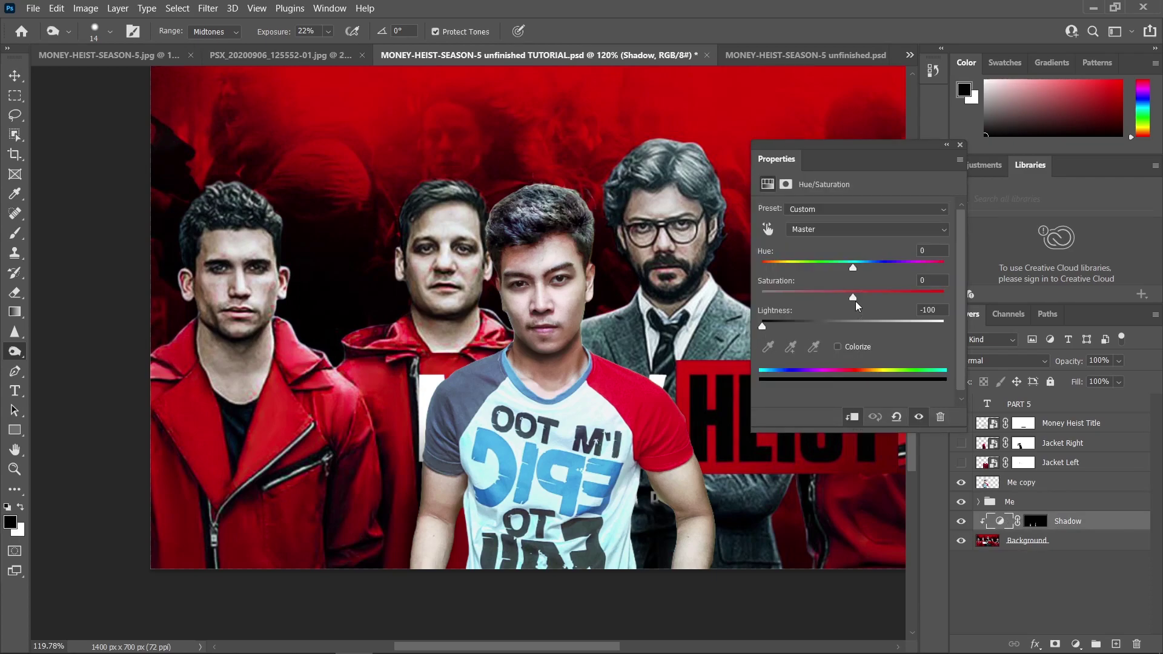
left_click_drag(867, 325, 762, 326)
left_click(959, 146)
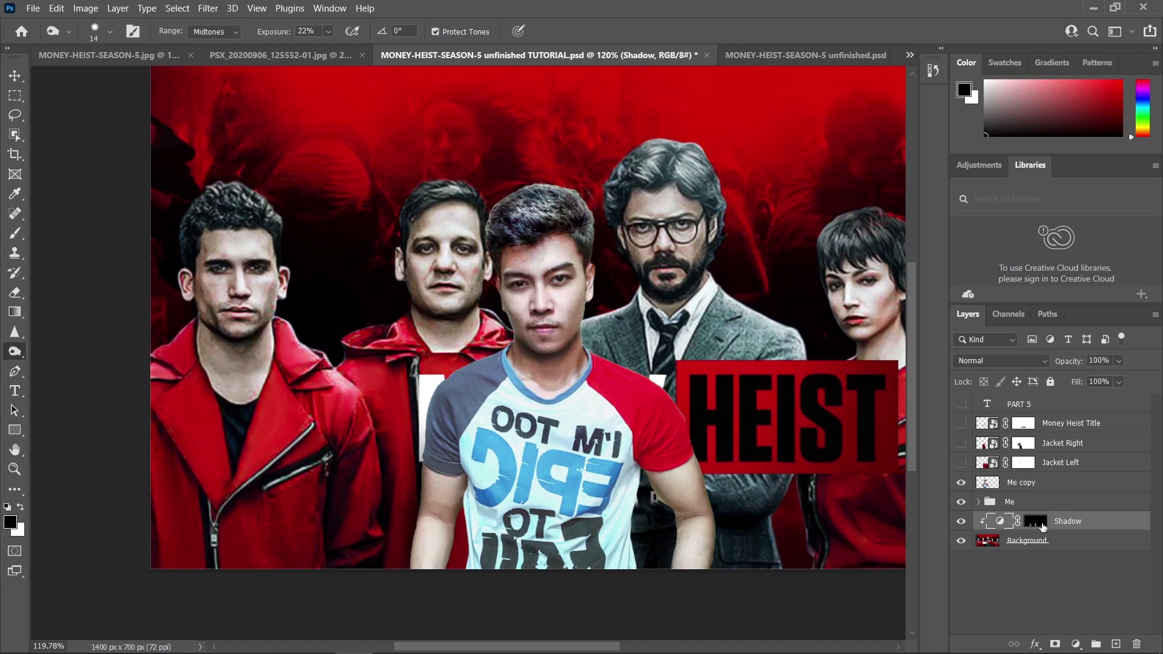
Paint a shadow beside the portrait's arm on the Shadow layer's mask with a soft white 125 px brush.
left_click(1037, 523)
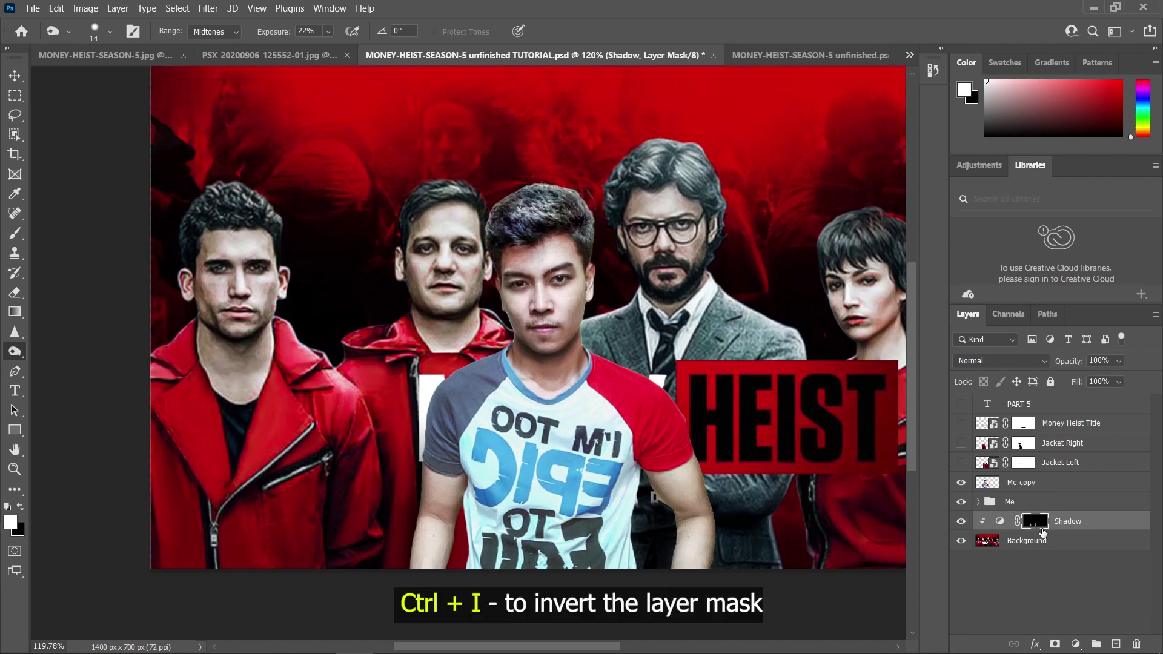
key("b")
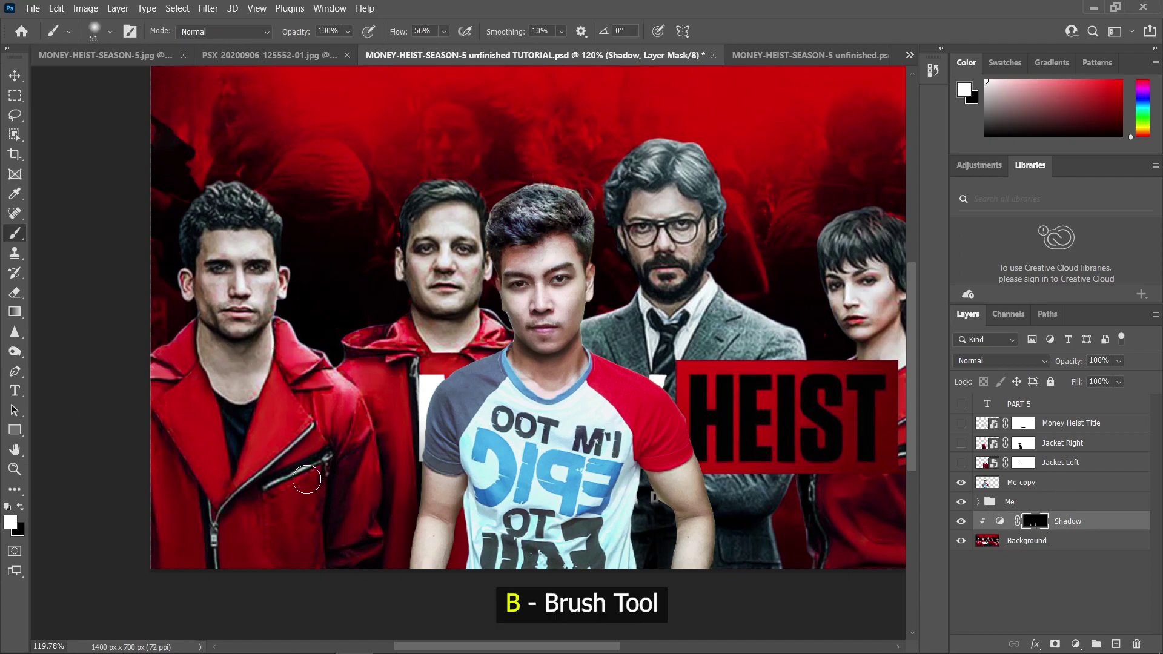
scroll(489, 452, "up", 3)
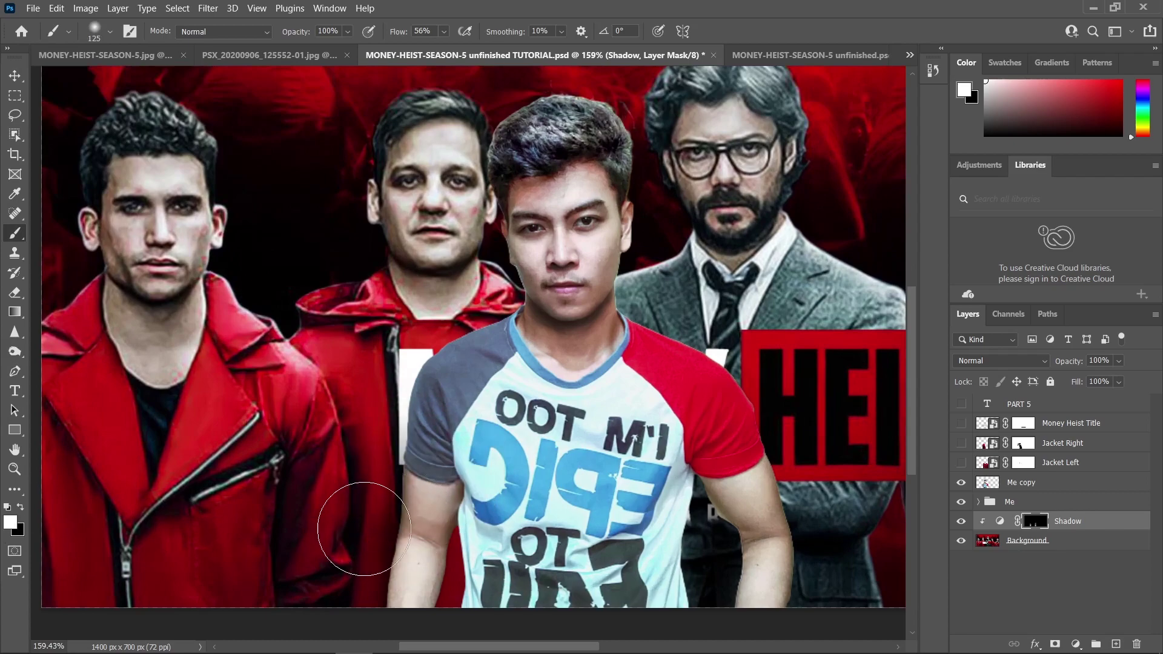
mouse_move(350, 533)
left_mouse_down()
mouse_move(376, 519)
mouse_move(390, 545)
mouse_move(435, 540)
left_mouse_up()
scroll(435, 540, "down", 3)
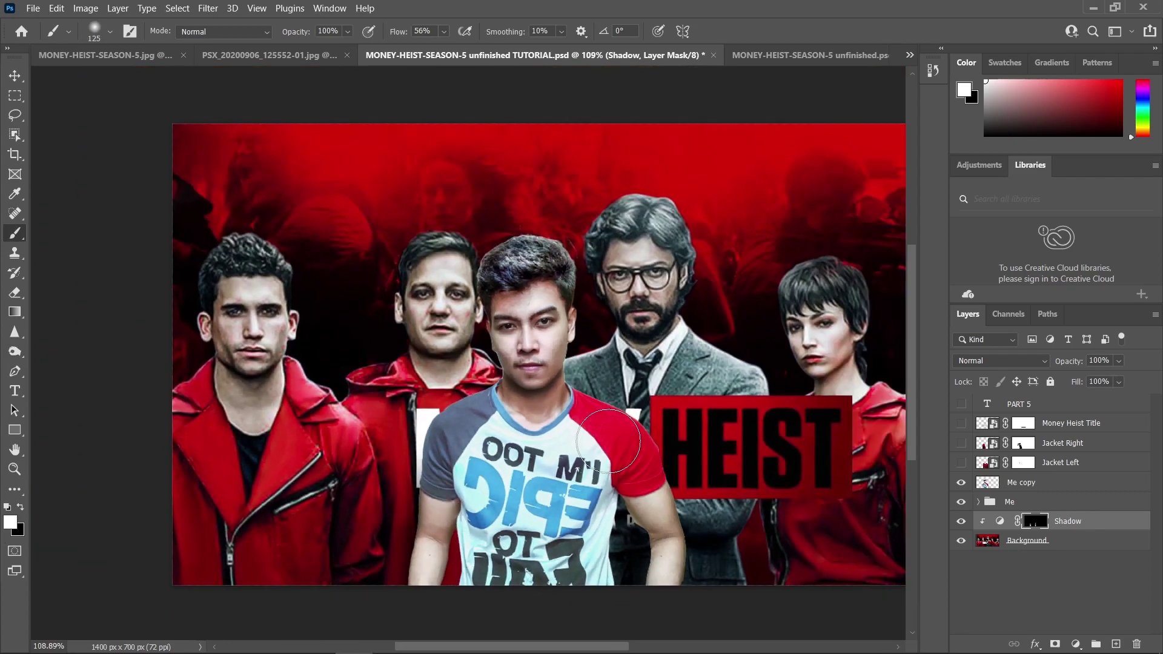
left_click_drag(600, 442, 565, 482)
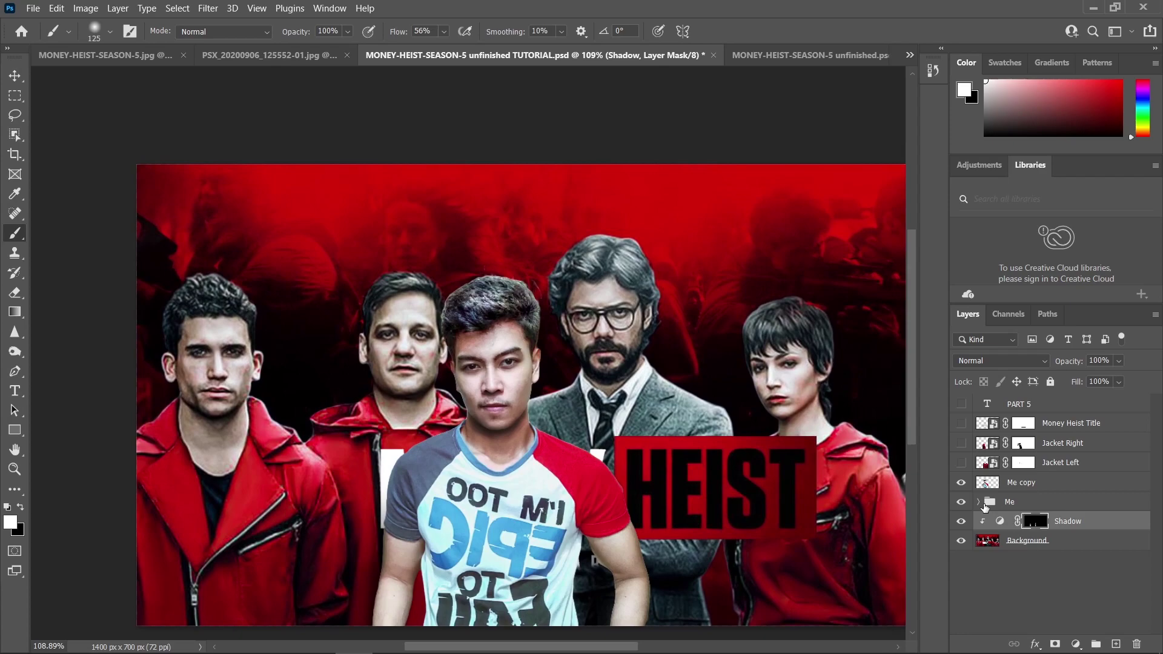
Select the Jacket Left layer and show it over the portrait's T-shirt.
left_click(983, 468)
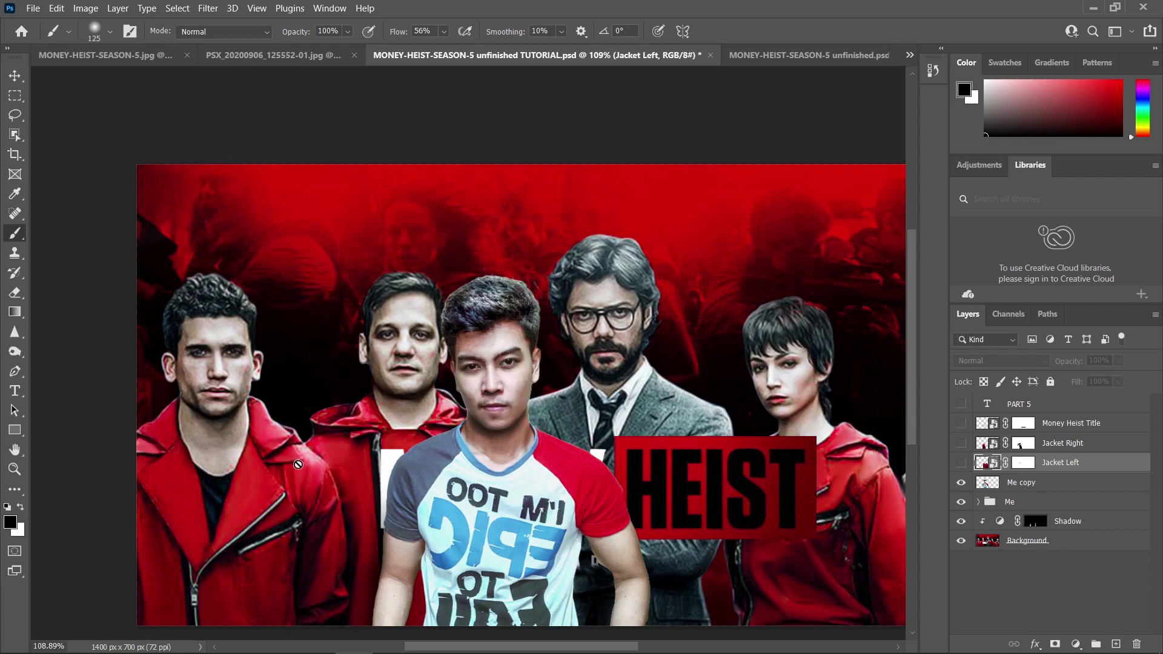
key("p")
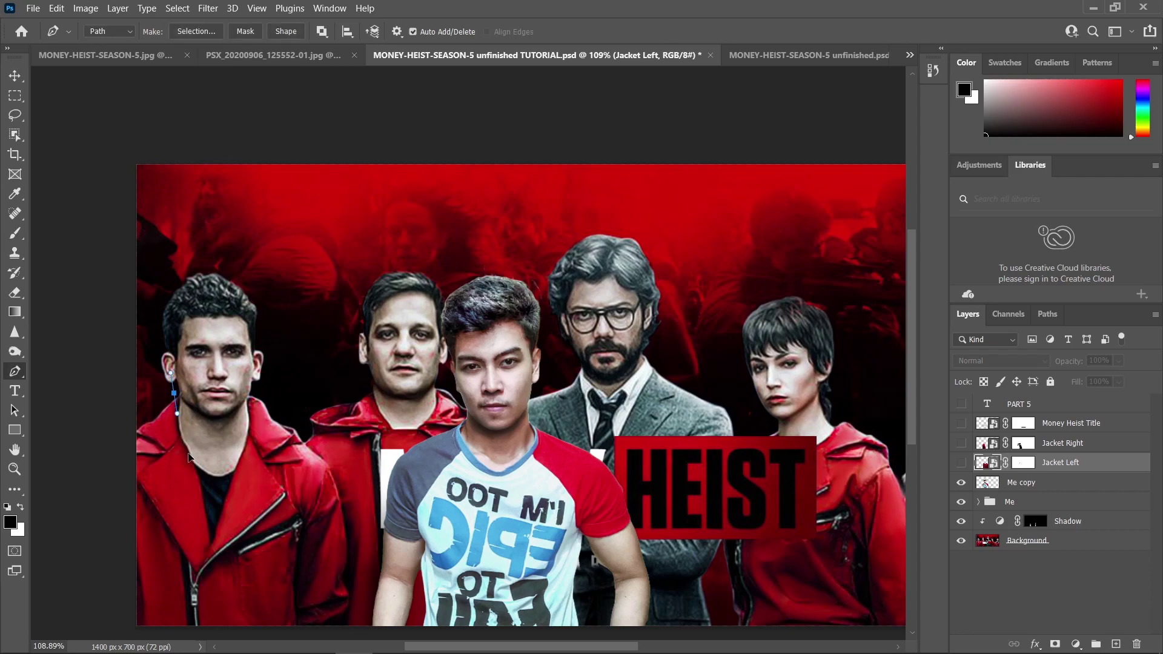
left_click(962, 463)
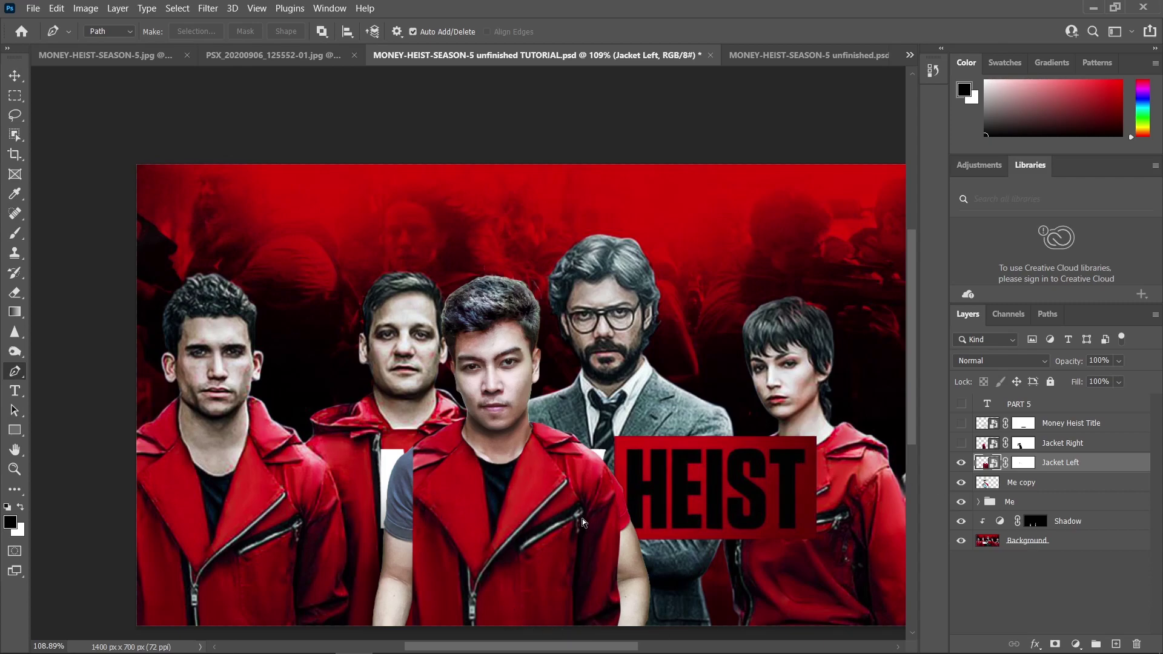
Try unlinking the Jacket Left layer's mask and flipping the jacket horizontally with Free Transform.
key("ctrl+t")
left_click(613, 290)
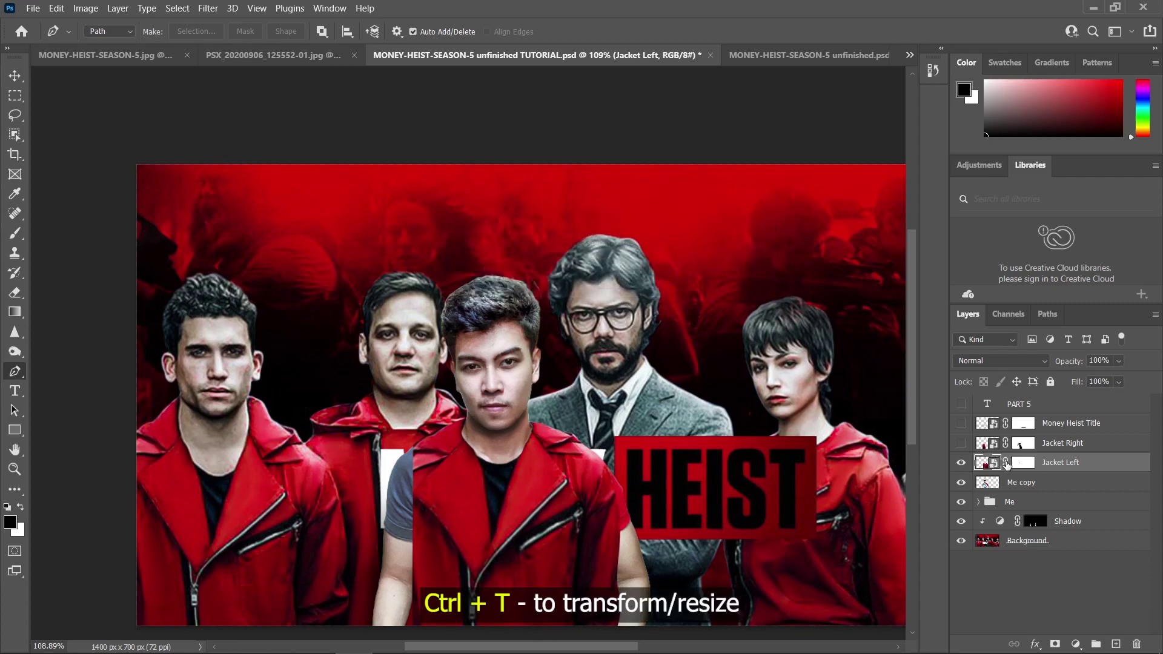
left_click(1006, 463)
key("ctrl+t")
right_click(565, 517)
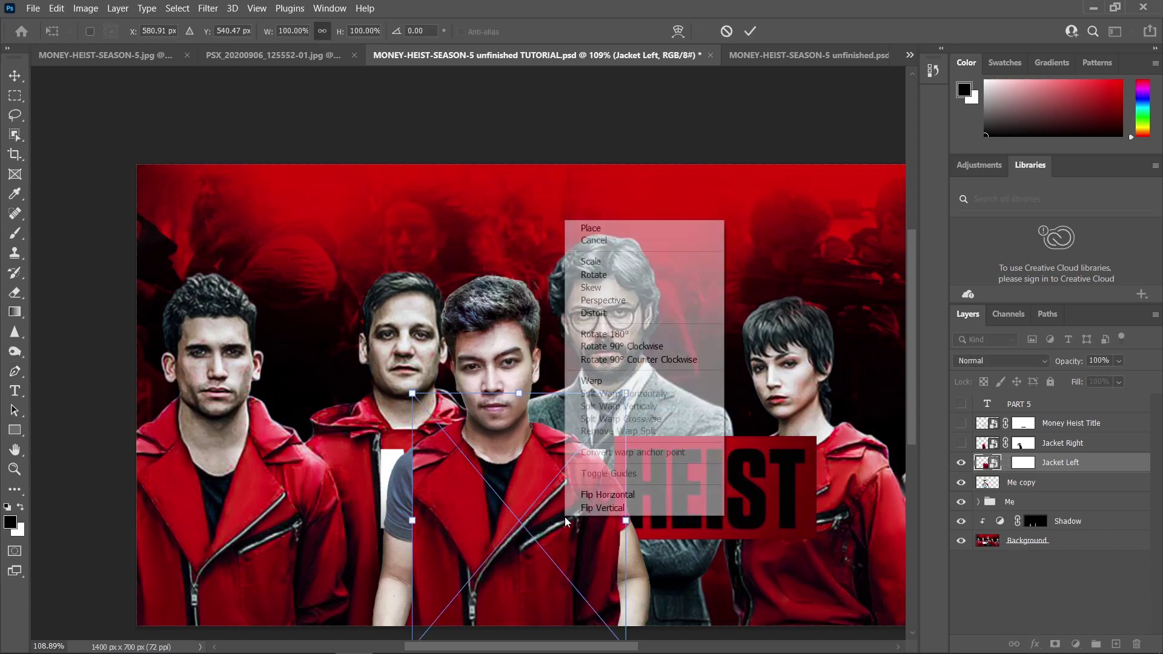
left_click(607, 497)
key("Return")
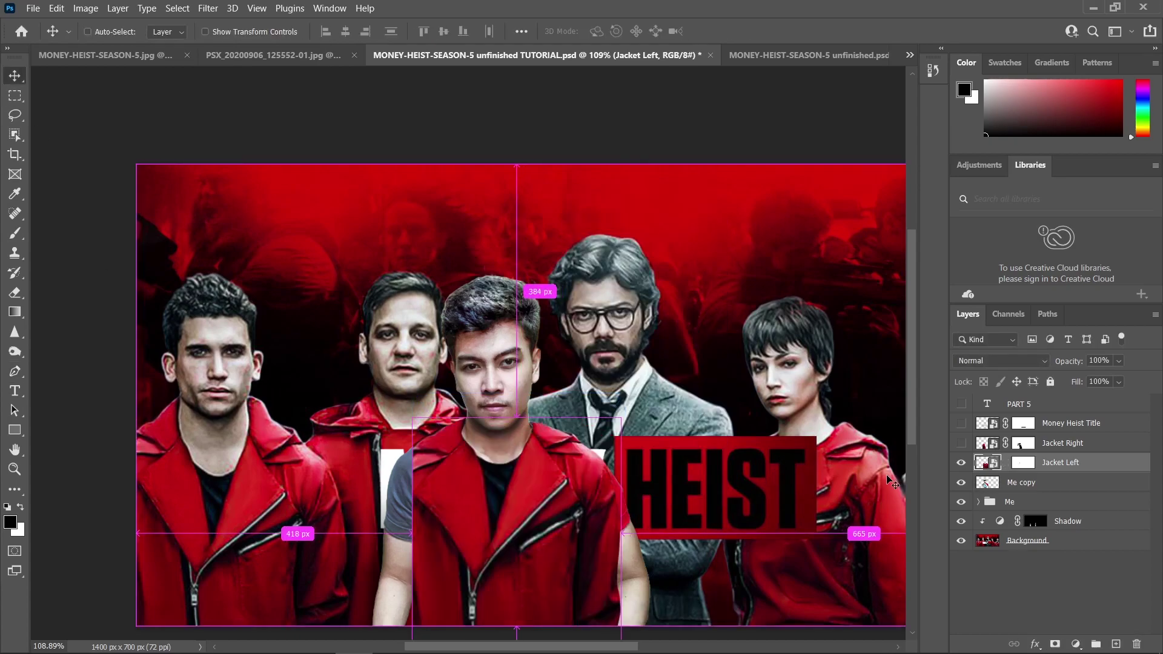
Show the Jacket Right layer to complete the jacket over the portrait's body.
left_click(961, 443)
scroll(451, 515, "up", 2)
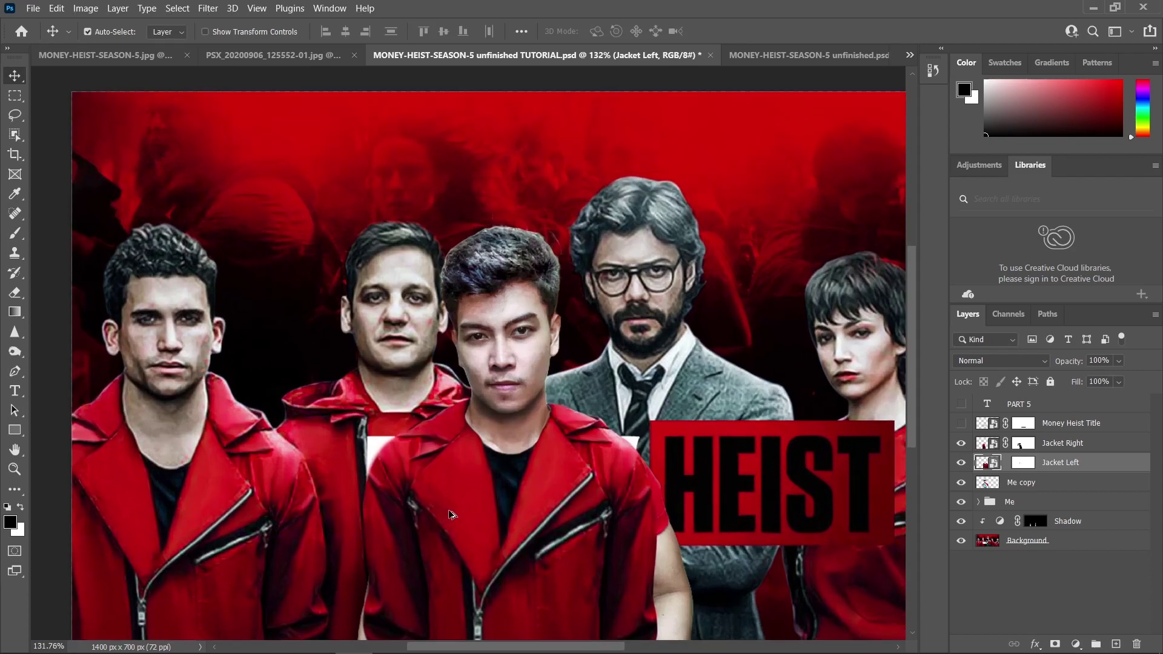
scroll(484, 512, "up", 2)
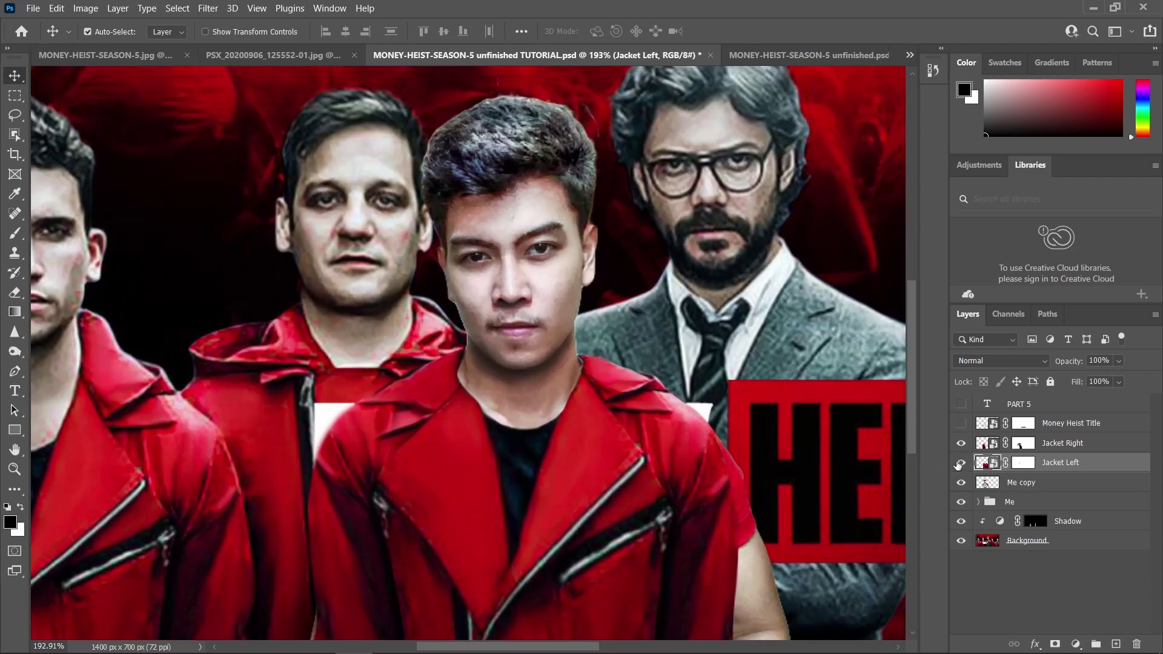
Try painting on the Jacket Right layer's mask over the jacket's chest with a white 106 px brush, and undo the stroke.
left_click(1034, 443)
key("b")
scroll(424, 460, "up", 1)
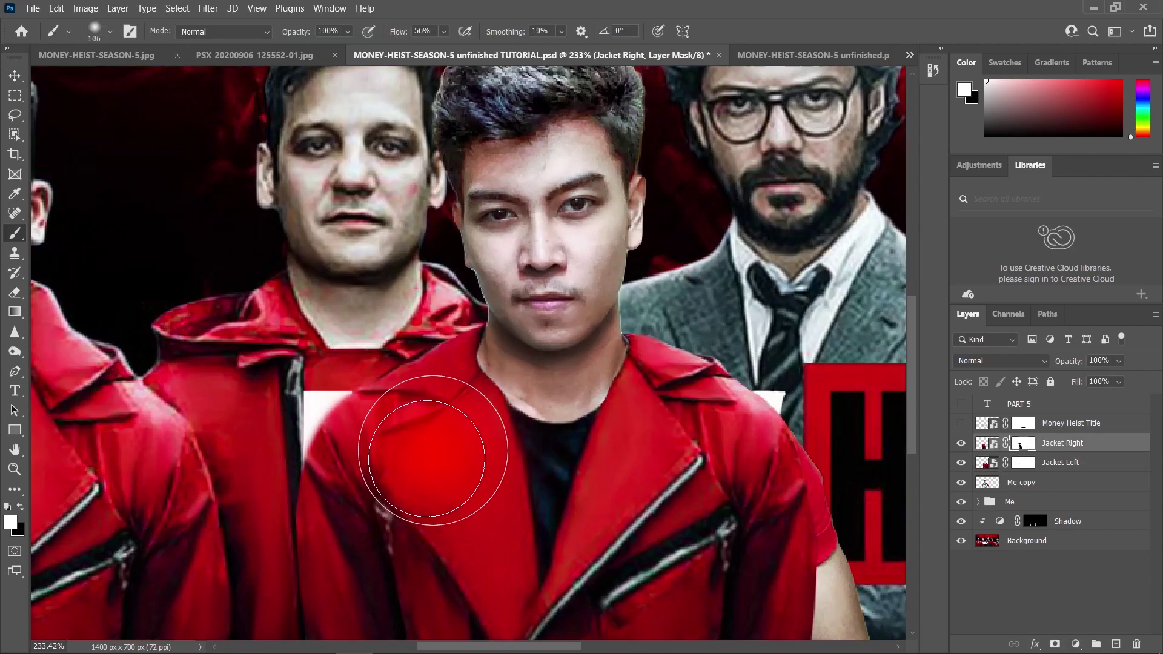
mouse_move(430, 488)
left_mouse_down()
mouse_move(475, 485)
mouse_move(472, 420)
mouse_move(390, 476)
mouse_move(430, 450)
mouse_move(298, 467)
mouse_move(303, 552)
mouse_move(443, 550)
left_mouse_up()
key("ctrl+z")
scroll(493, 530, "down", 2)
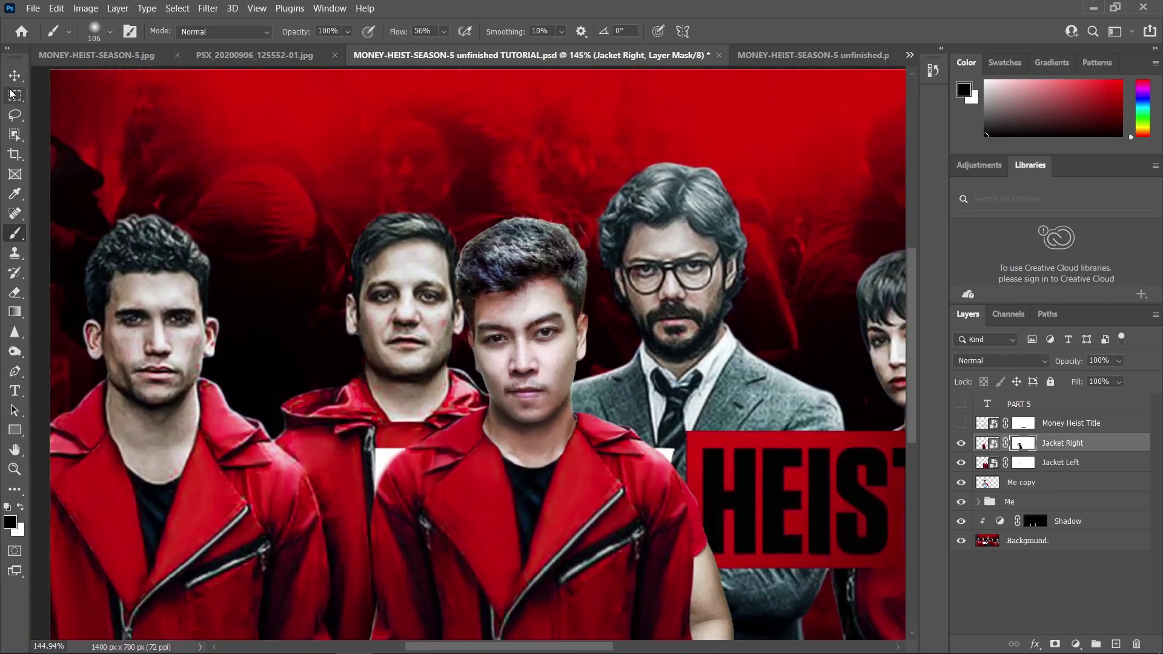
Warp the Jacket Left layer with Free Transform so the jacket fits the portrait's neck and shoulders.
key("v")
scroll(458, 510, "down", 2)
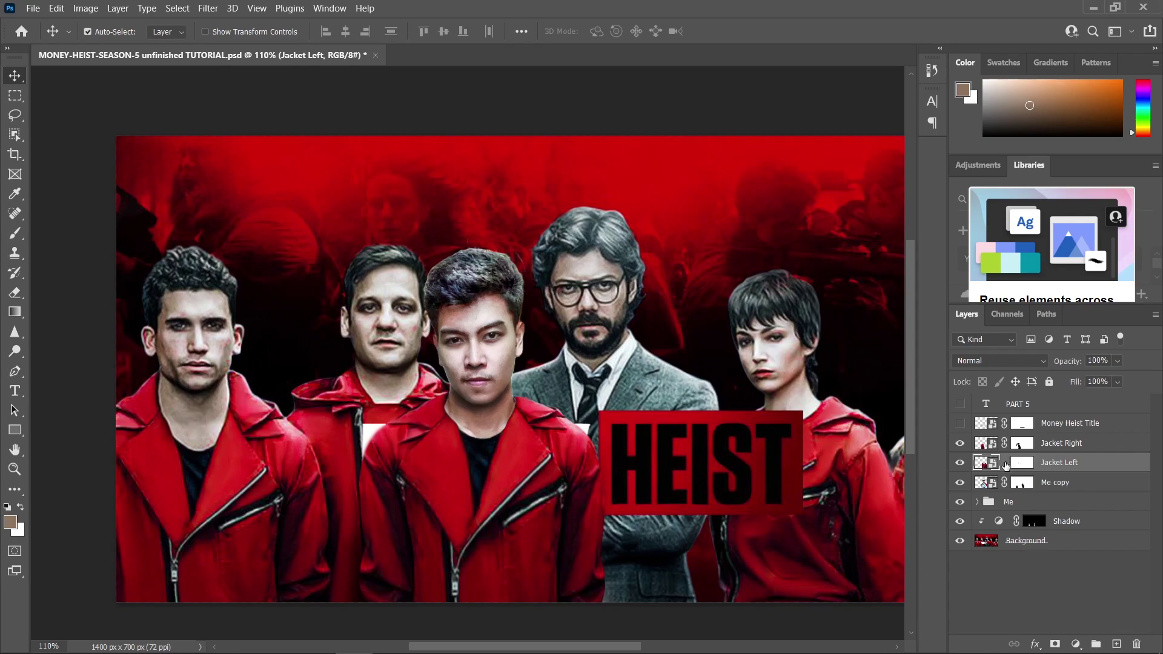
key("ctrl+t")
key("Escape")
key("ctrl+t")
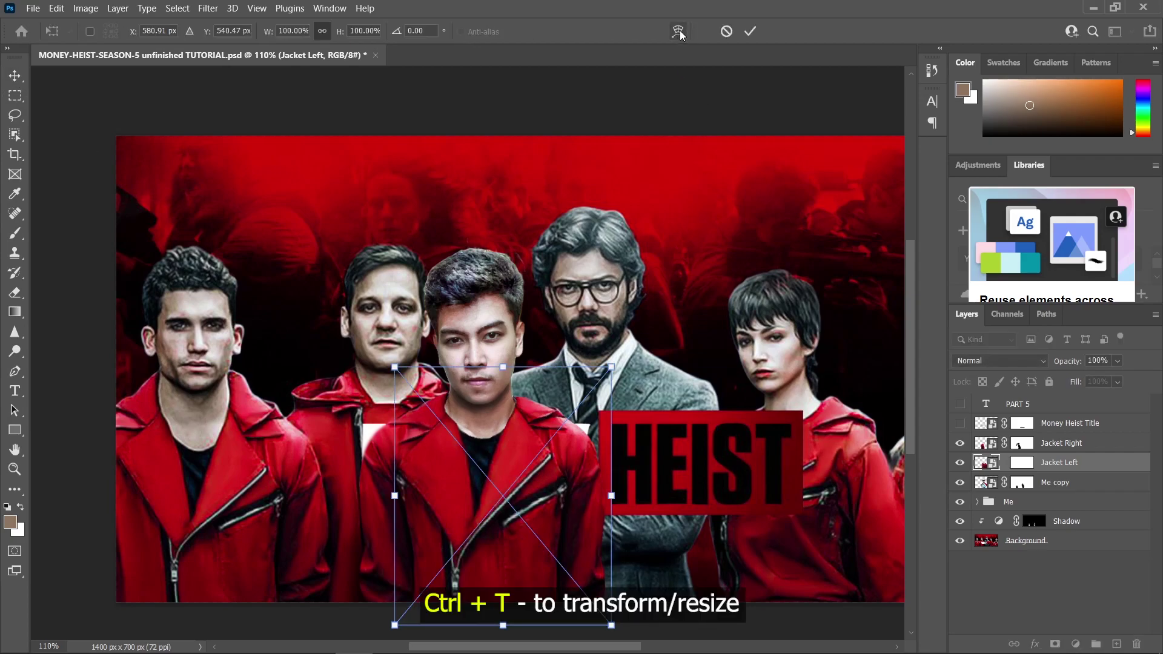
right_click(521, 482)
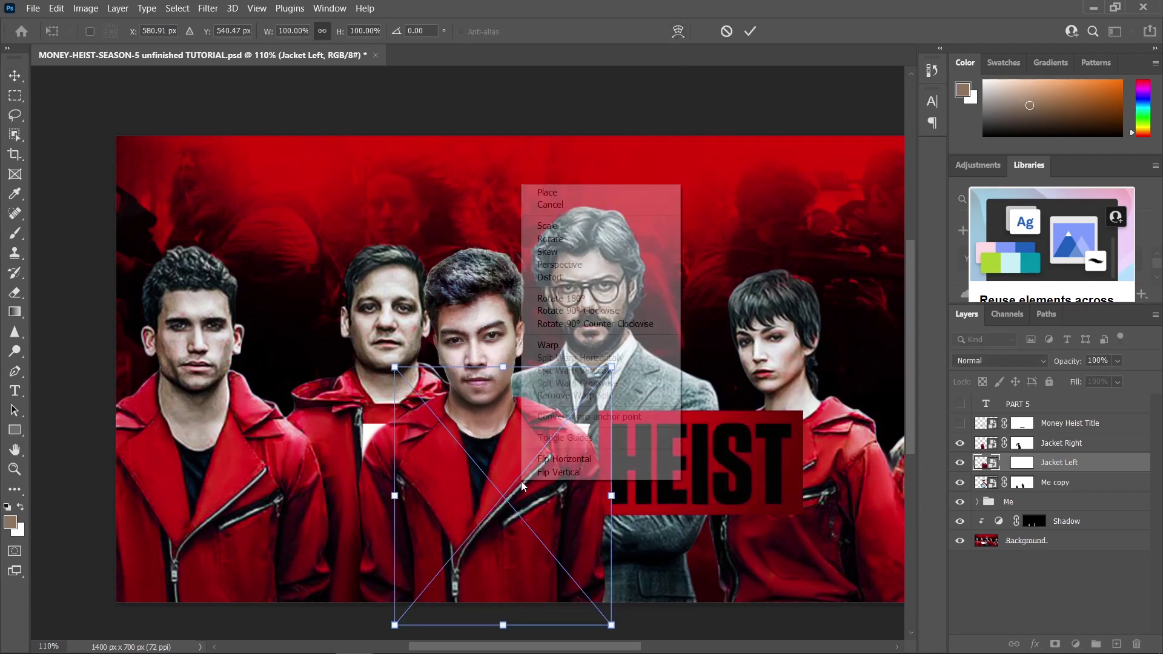
left_click(596, 343)
left_click_drag(527, 430, 423, 411)
left_click_drag(581, 420, 577, 418)
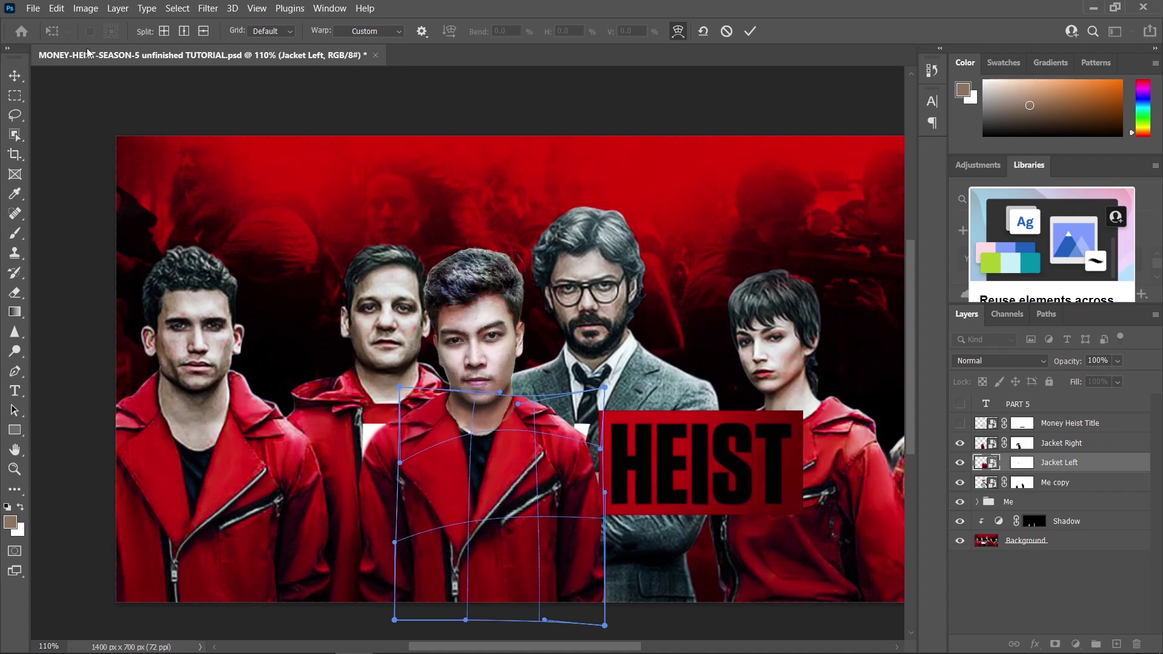
left_click(15, 75)
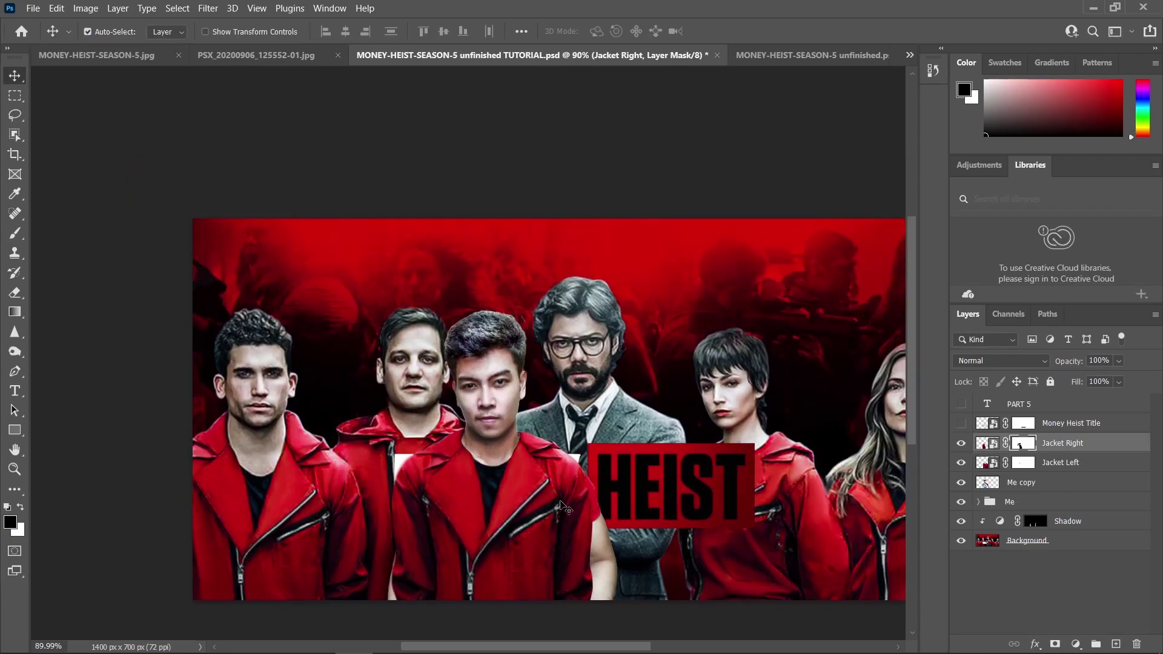
Add a Color Balance adjustment layer directly above the Me copy layer.
scroll(563, 507, "down", 2)
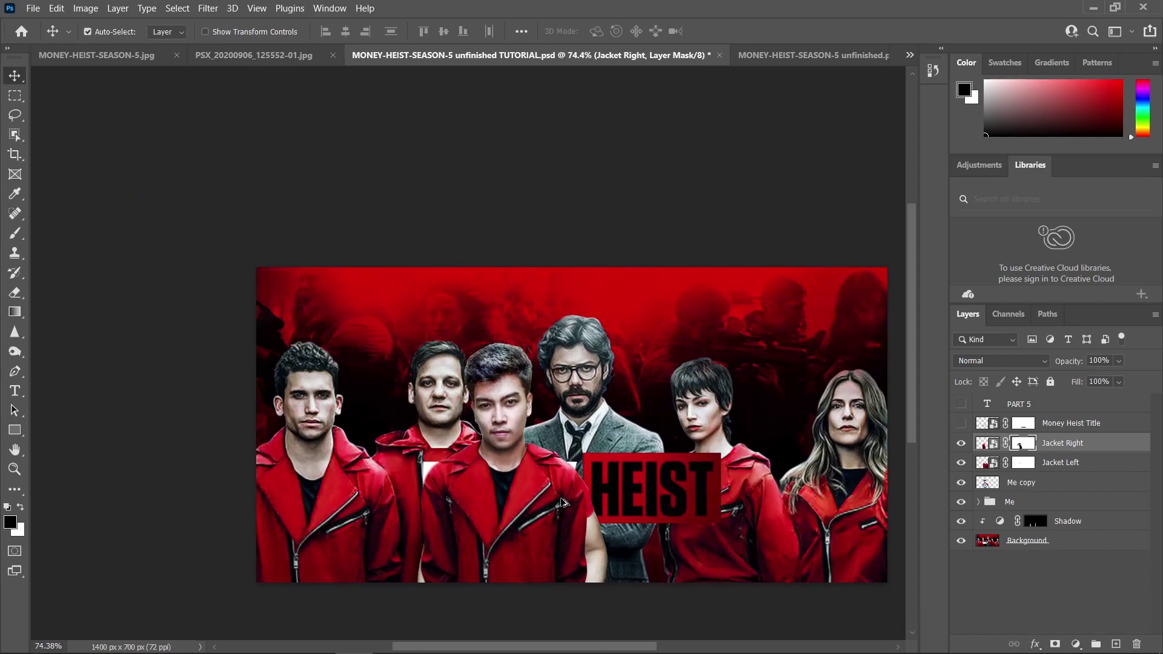
scroll(567, 507, "up", 2)
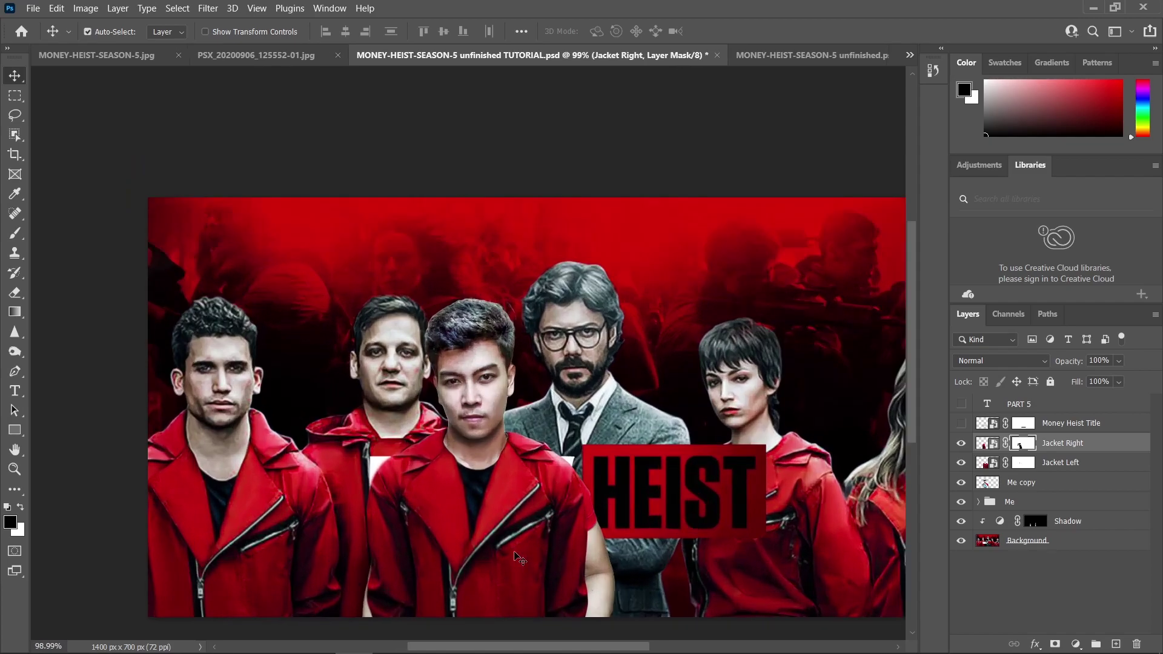
scroll(405, 464, "down", 1)
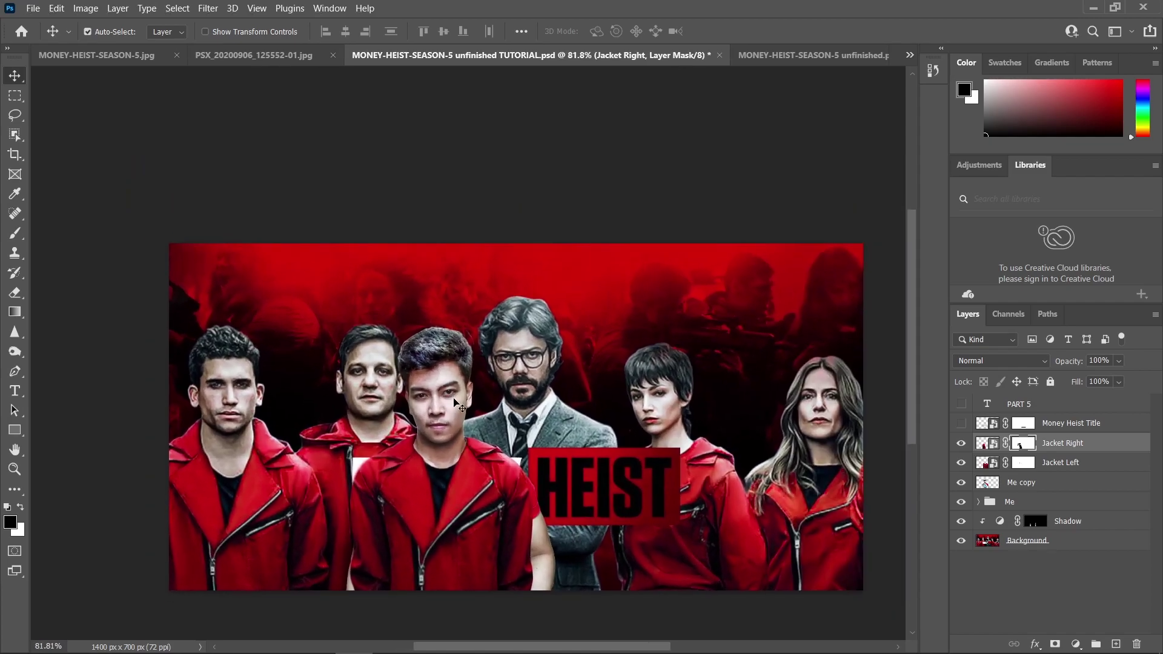
scroll(478, 417, "up", 4)
scroll(478, 417, "up", 1)
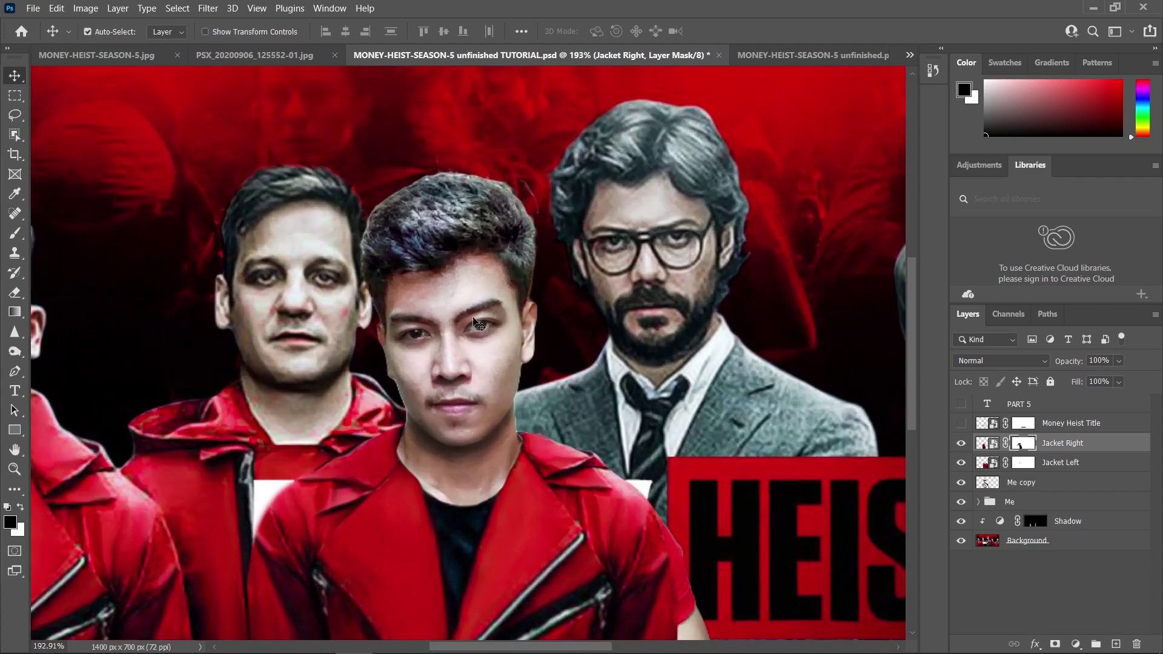
scroll(306, 333, "up", 1)
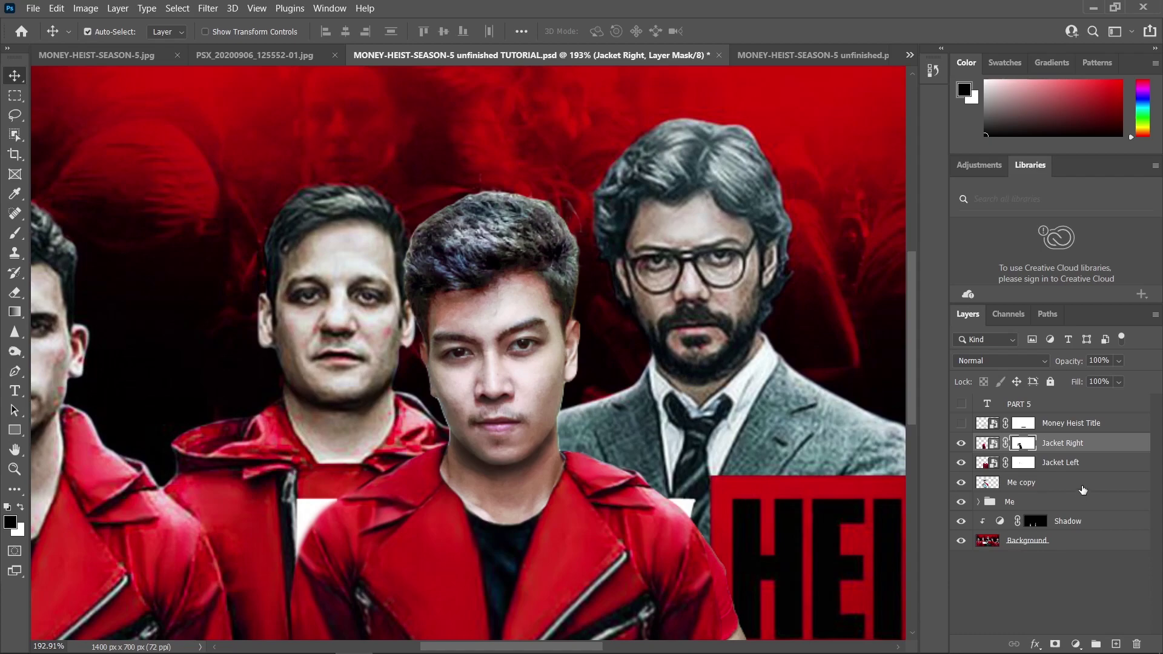
left_click(1023, 485)
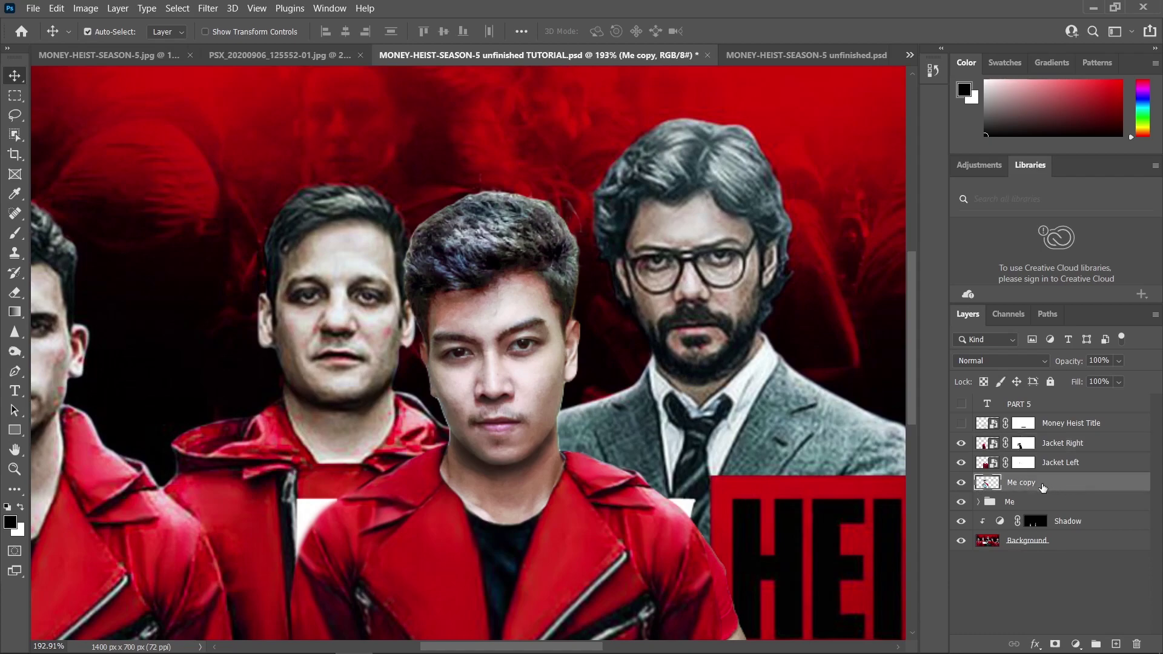
left_click(1076, 644)
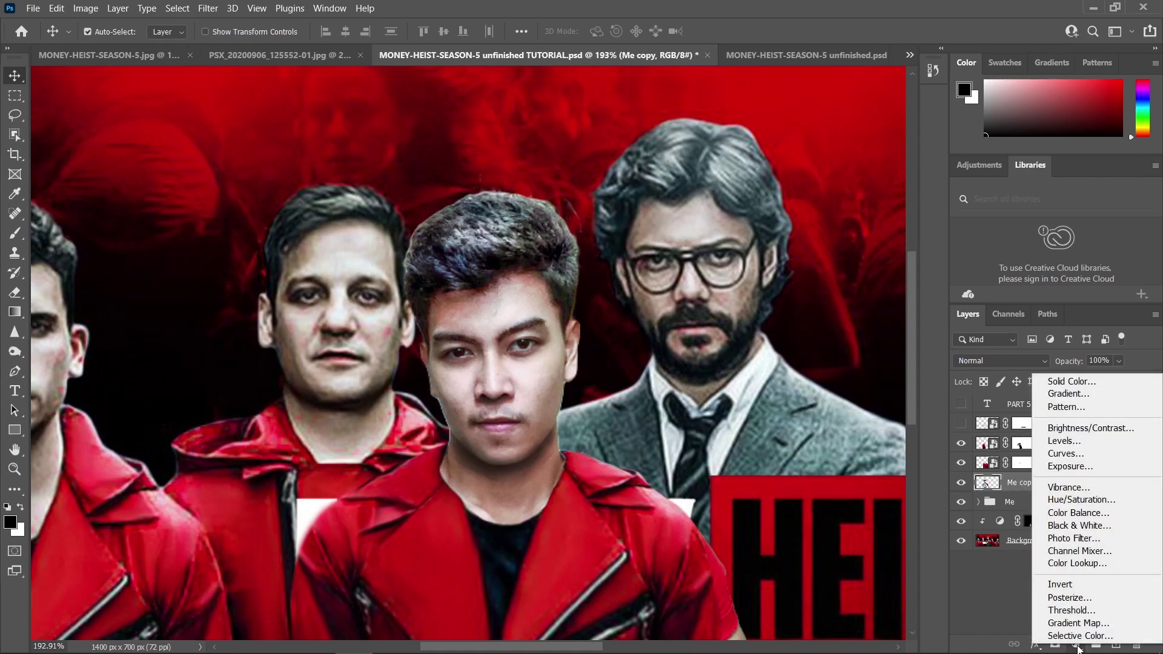
left_click(1087, 515)
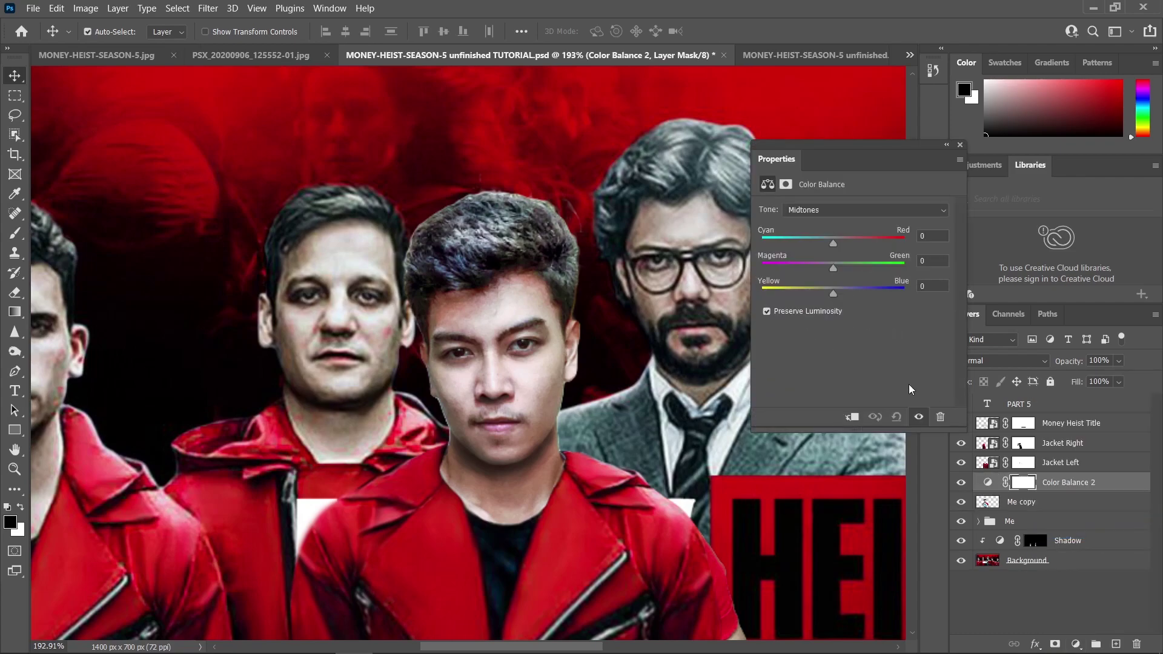
Clip the Color Balance adjustment to the Me copy layer and set its midtones to Cyan-Red -12 and Magenta-Green +4.
left_click(852, 417)
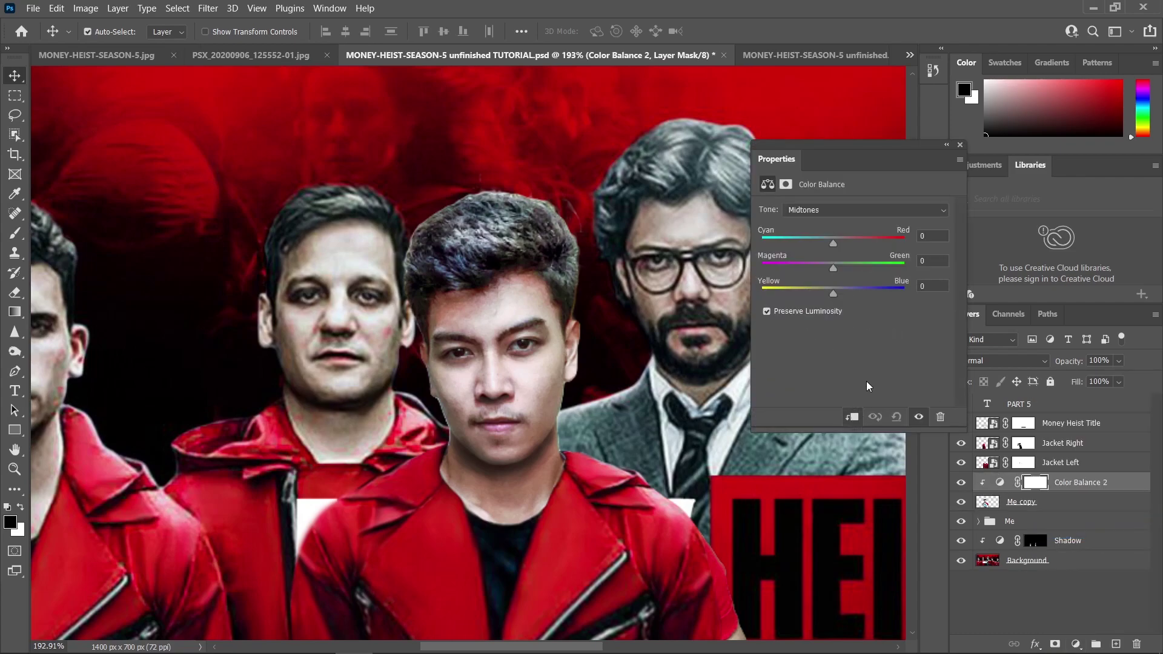
scroll(442, 364, "left", 2)
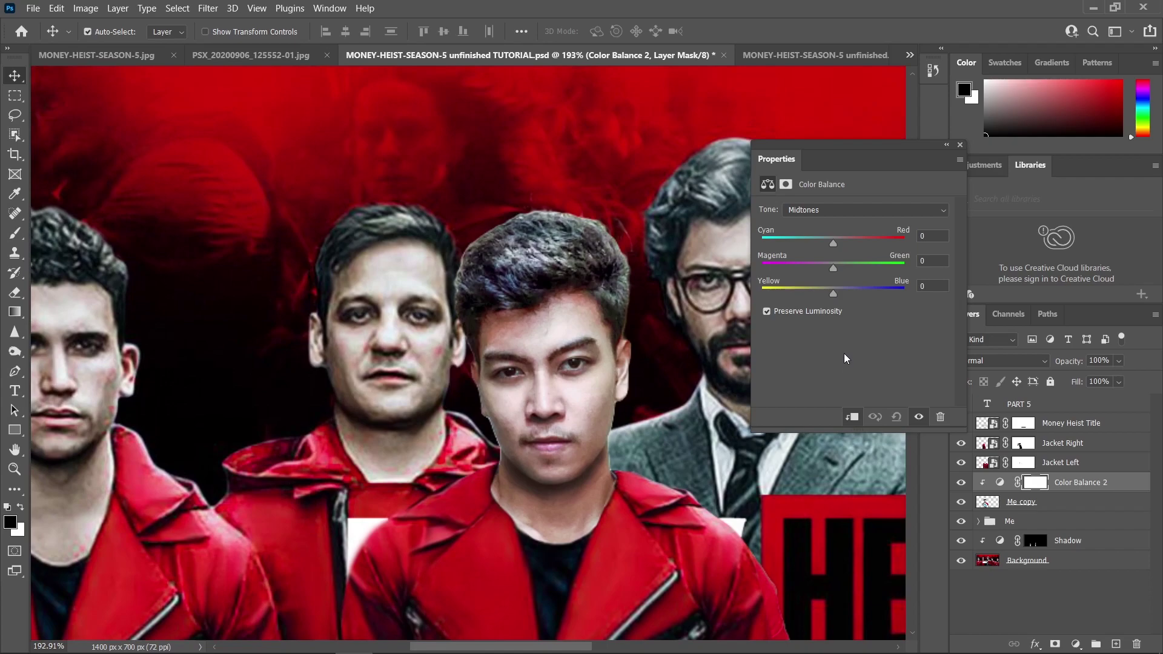
left_click_drag(833, 267, 835, 267)
left_click_drag(833, 243, 825, 241)
scroll(462, 449, "down", 3)
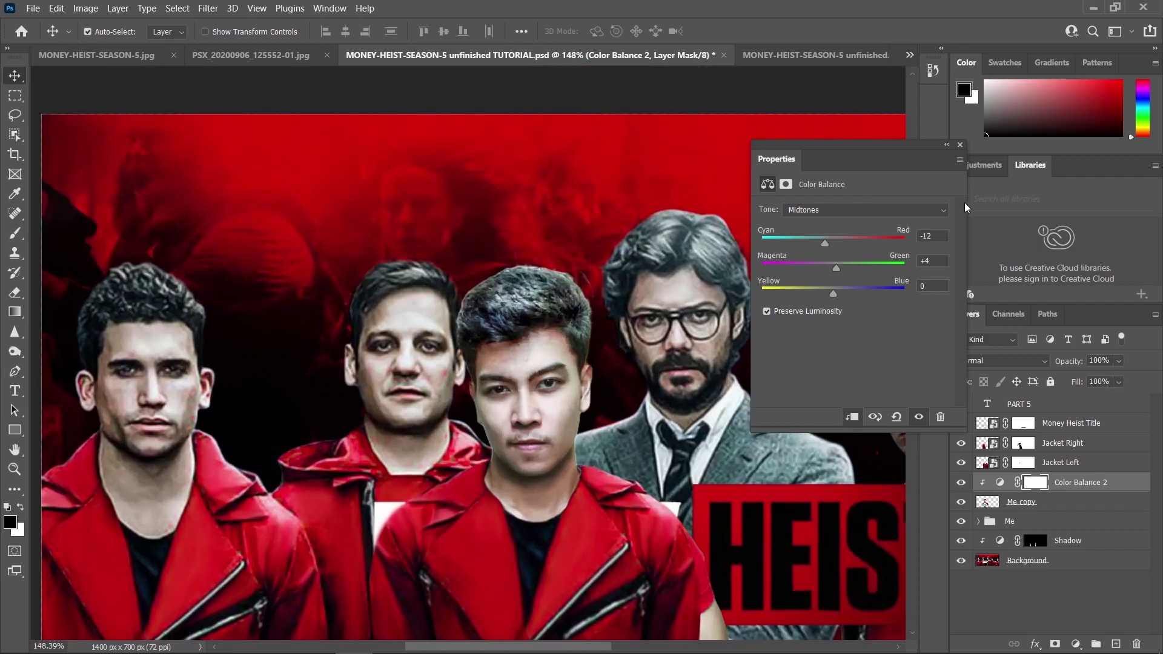
left_click(960, 147)
scroll(431, 418, "down", 1)
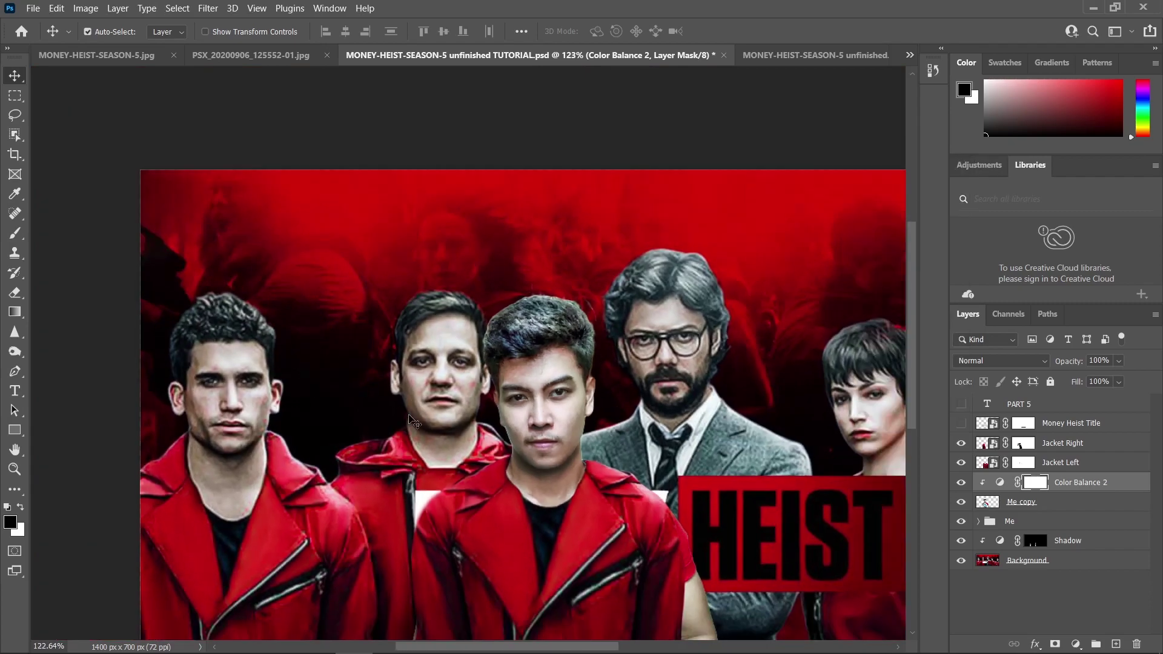
Convert the Me copy layer to a smart object.
scroll(431, 424, "up", 4)
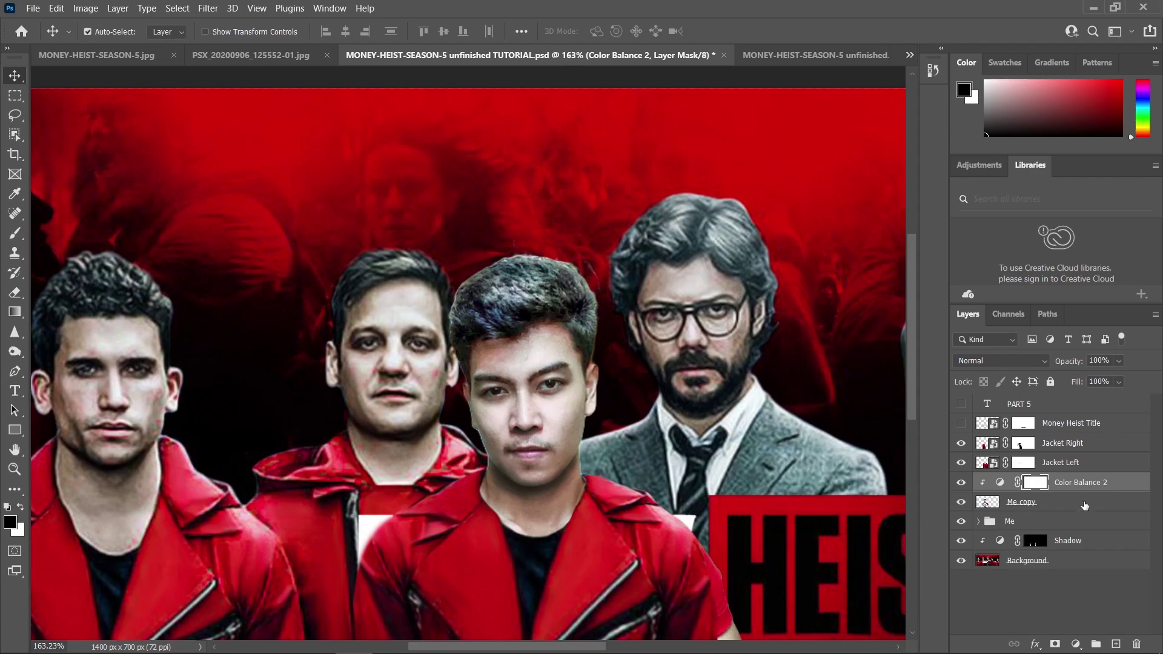
scroll(477, 394, "up", 4)
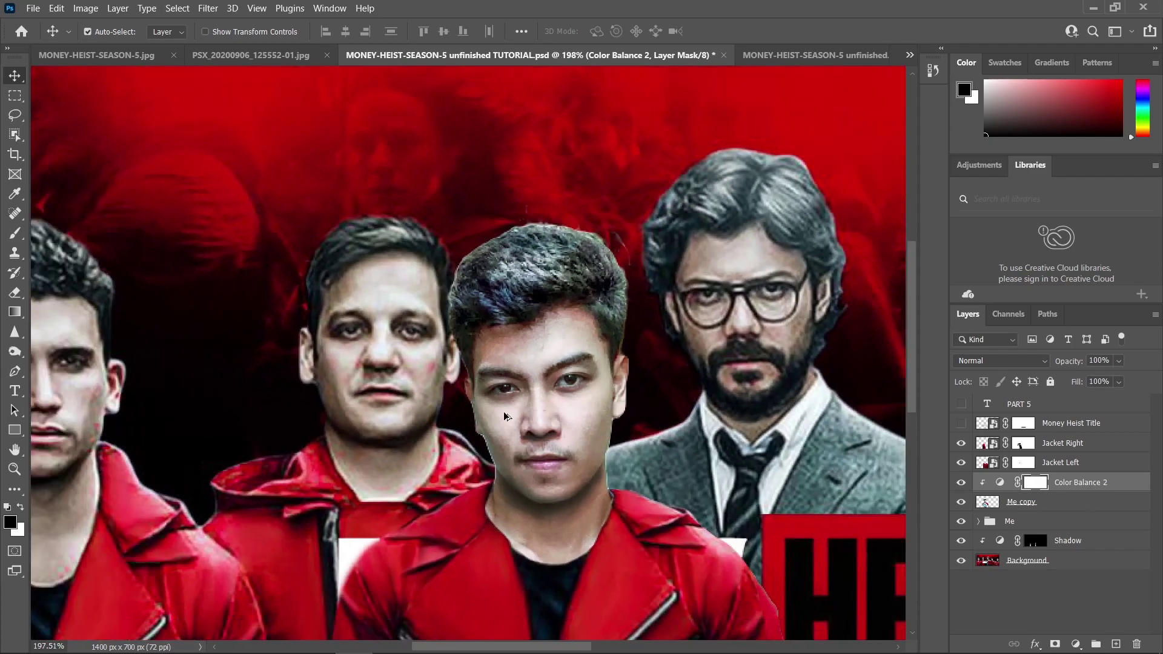
scroll(441, 357, "left", 2)
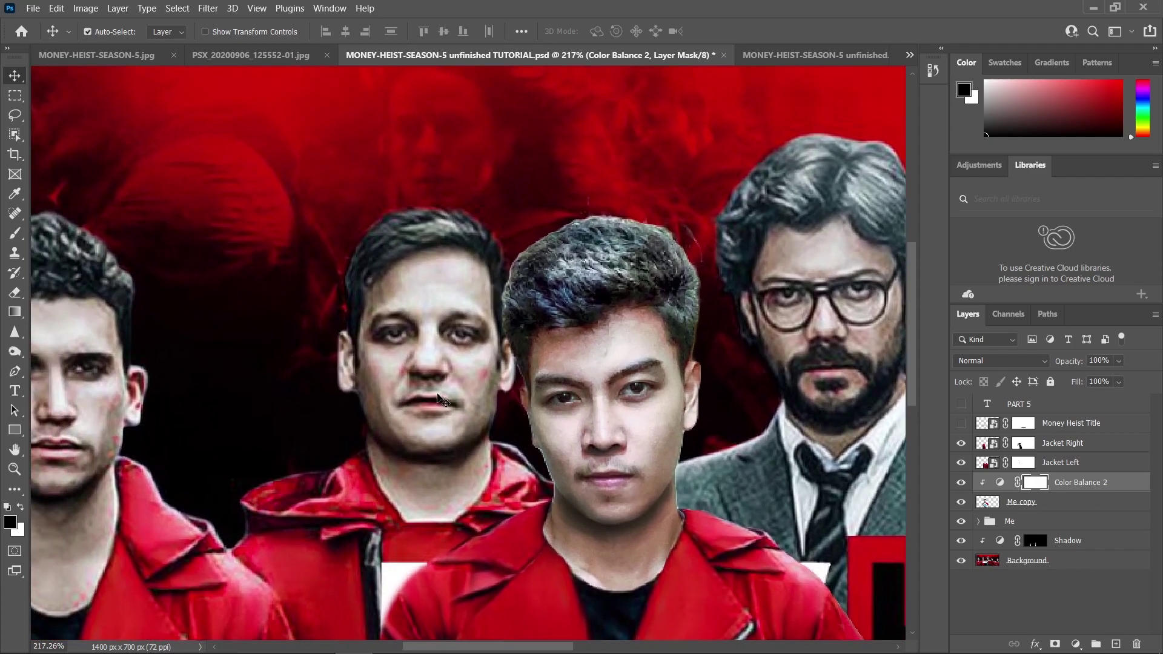
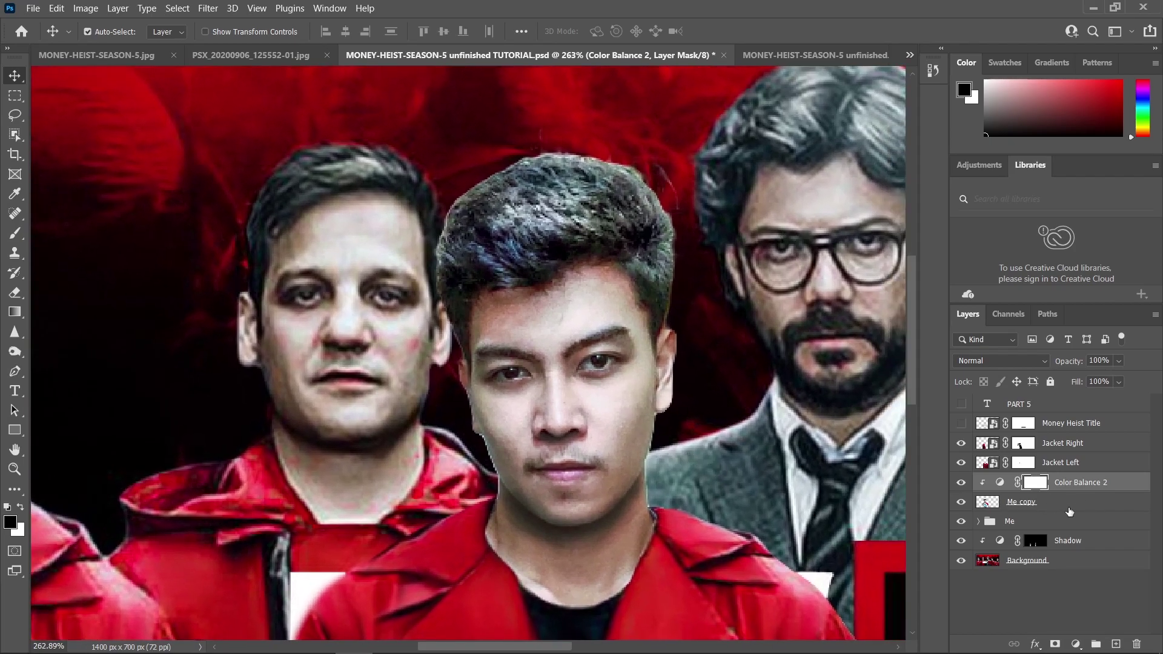
left_click(1069, 508)
right_click(1065, 508)
left_click(958, 228)
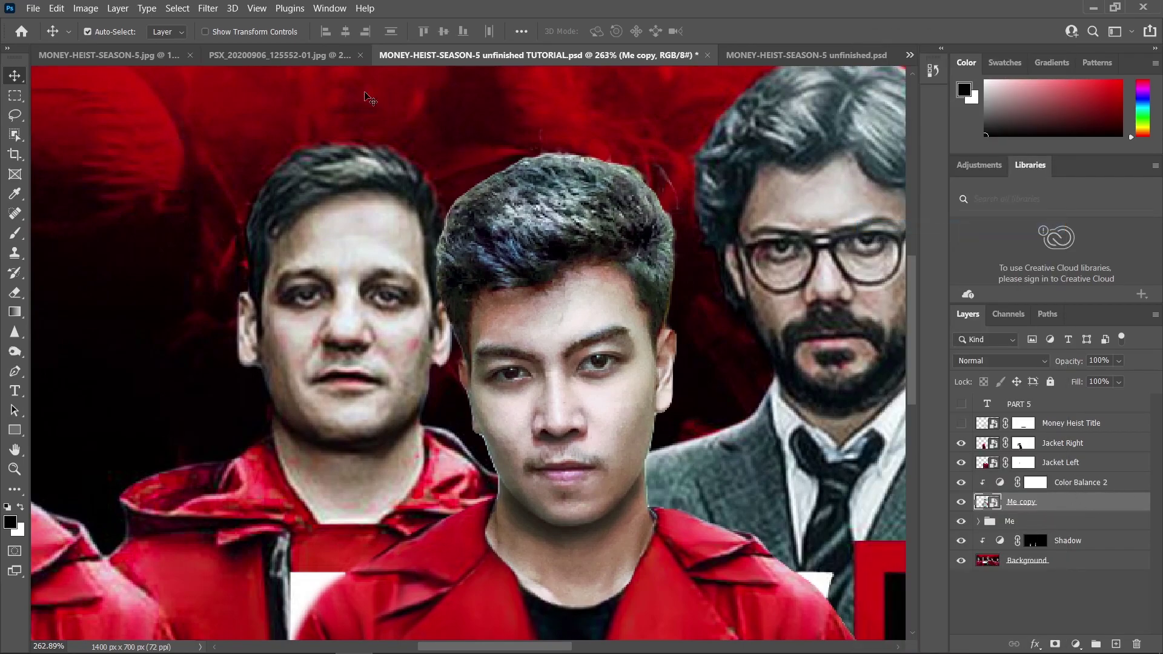
Apply an Add Noise filter to the Me copy layer with an amount of 1.05% and Gaussian distribution.
left_click(211, 10)
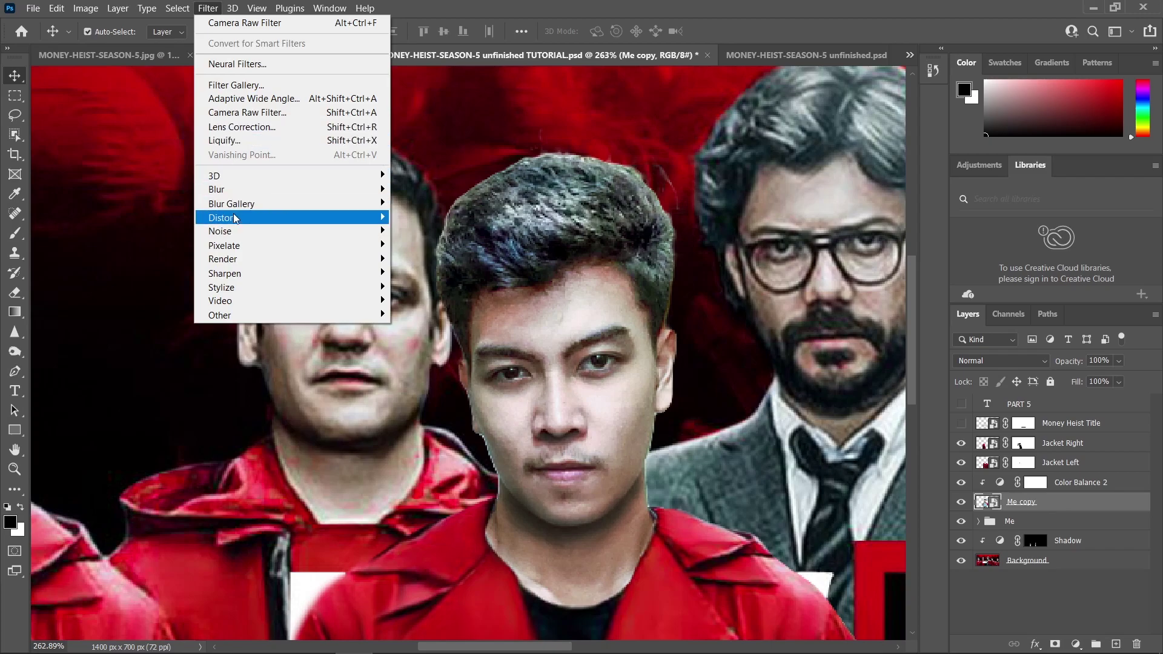
mouse_move(243, 232)
left_click(424, 230)
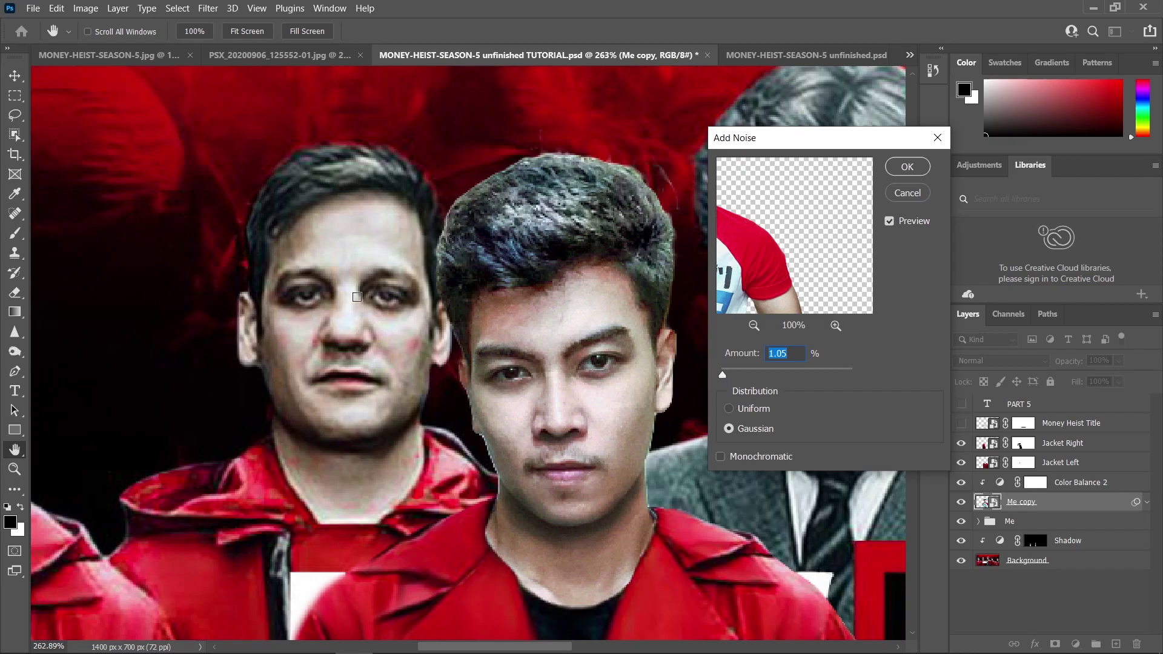
left_click(726, 430)
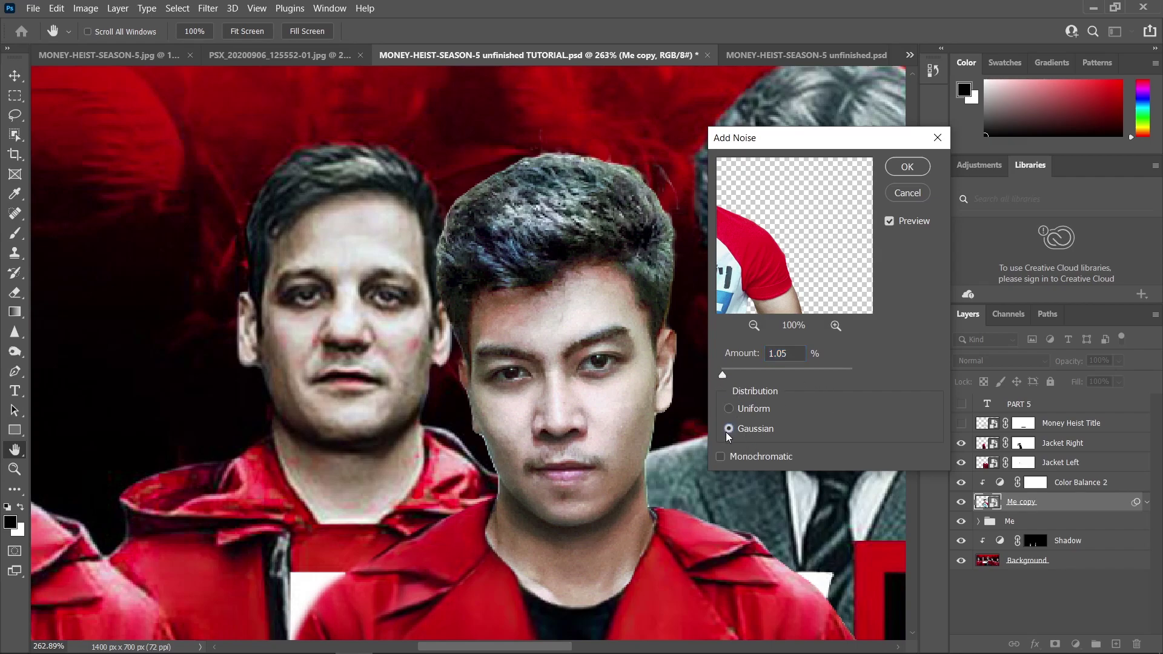
left_click(906, 167)
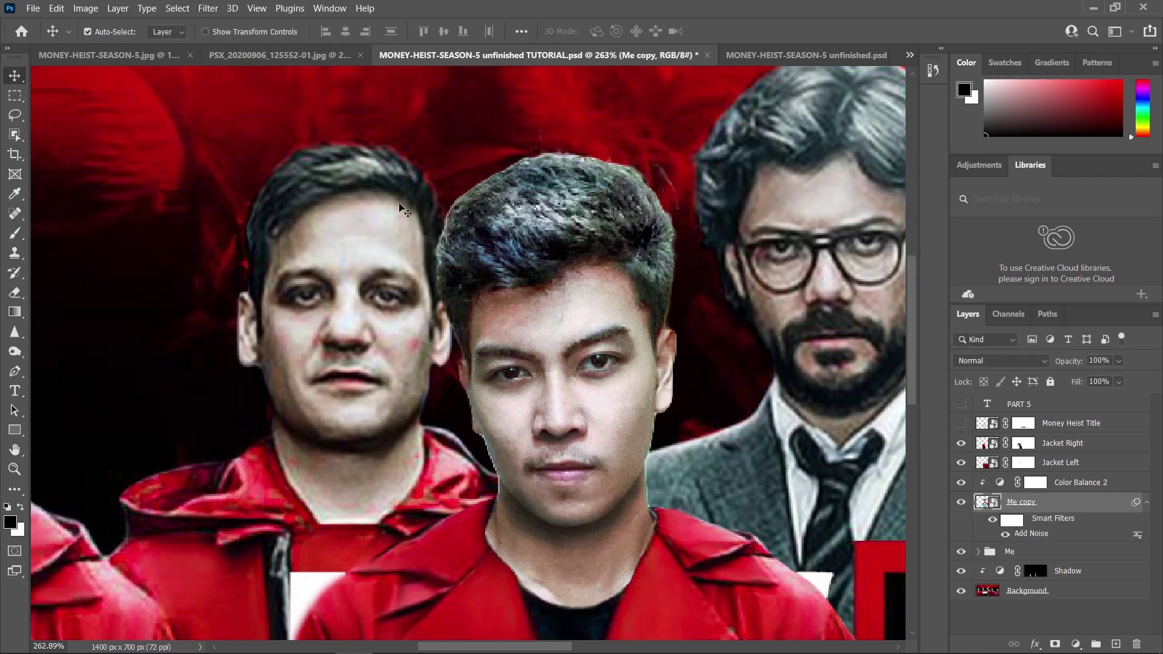
Apply a Dust & Scratches filter to the Me copy layer with a 2-pixel radius, adjusting the threshold to smooth the portrait slightly.
left_click(208, 9)
mouse_move(247, 232)
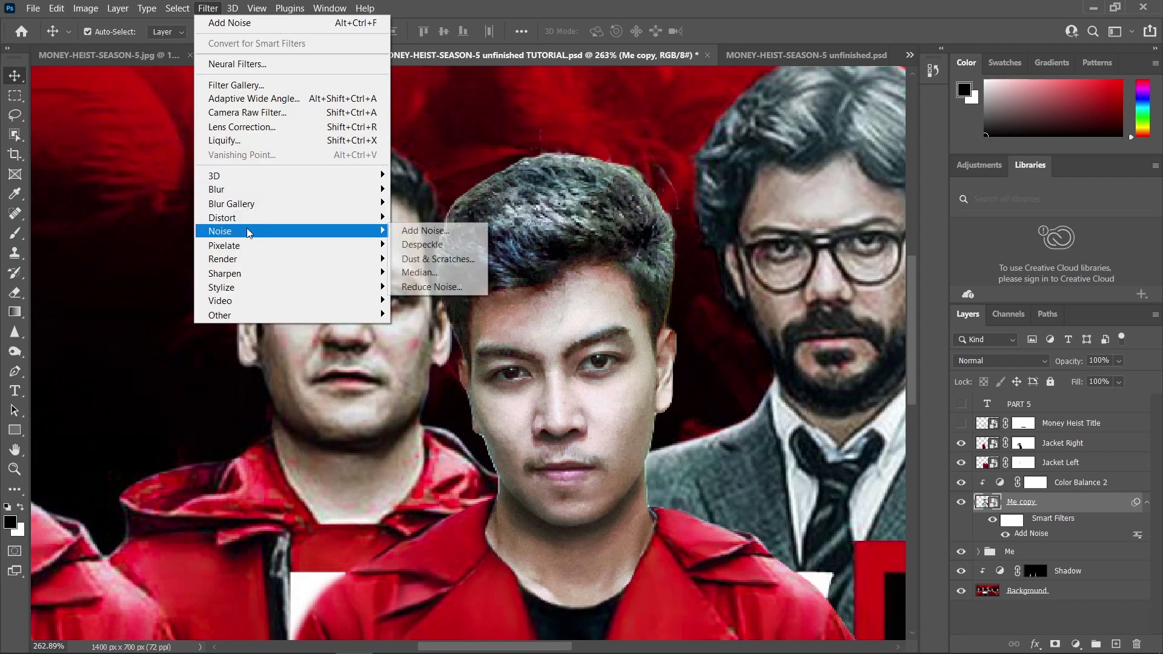
left_click(422, 259)
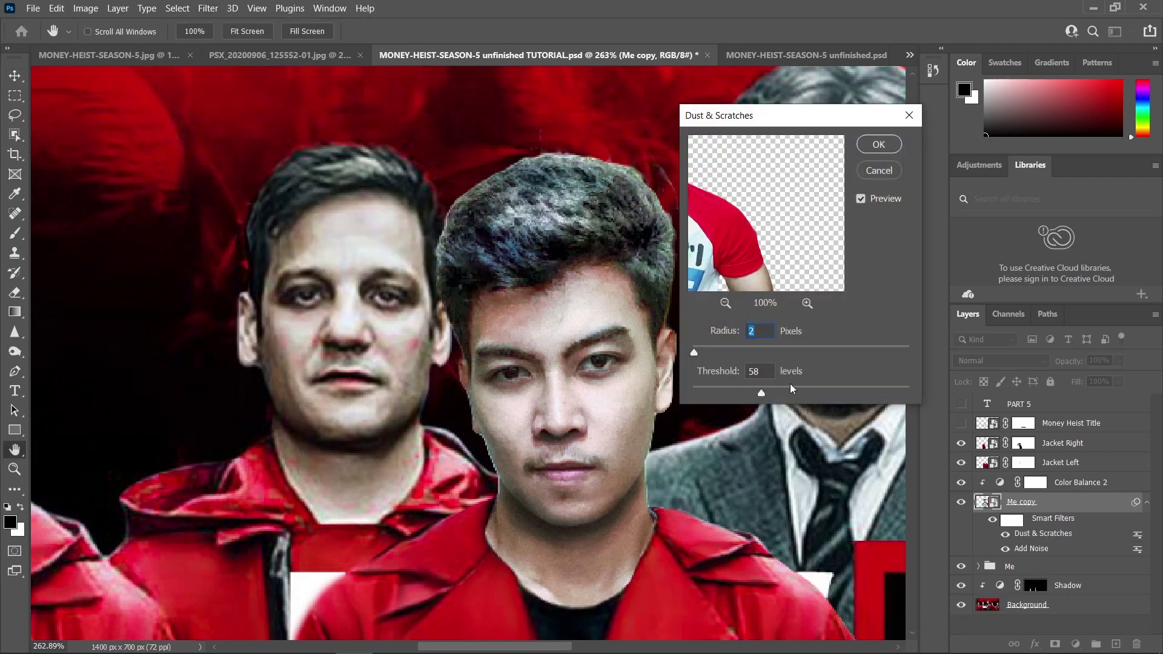
left_click_drag(695, 355, 693, 355)
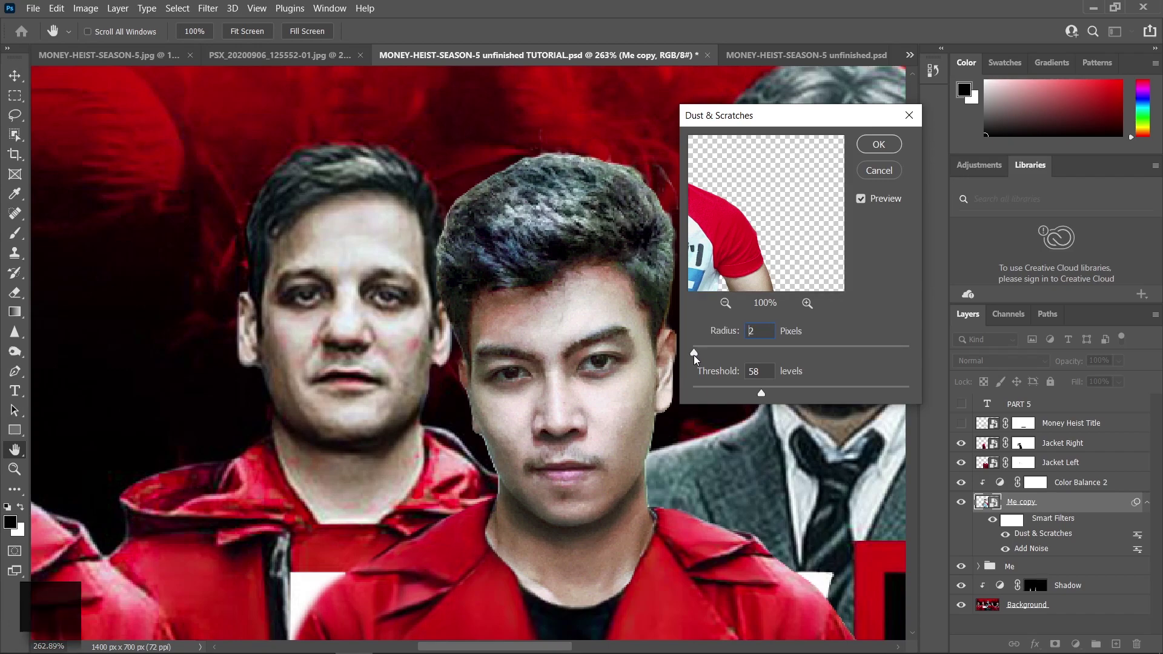
left_click_drag(761, 393, 691, 391)
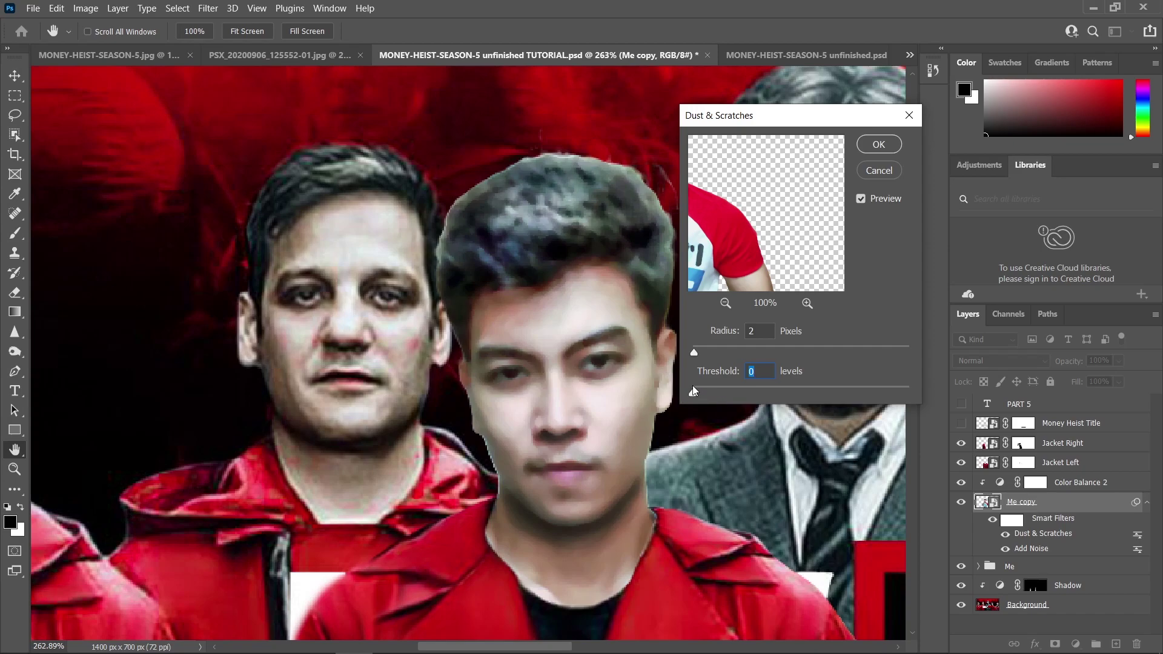
left_click_drag(748, 398, 768, 398)
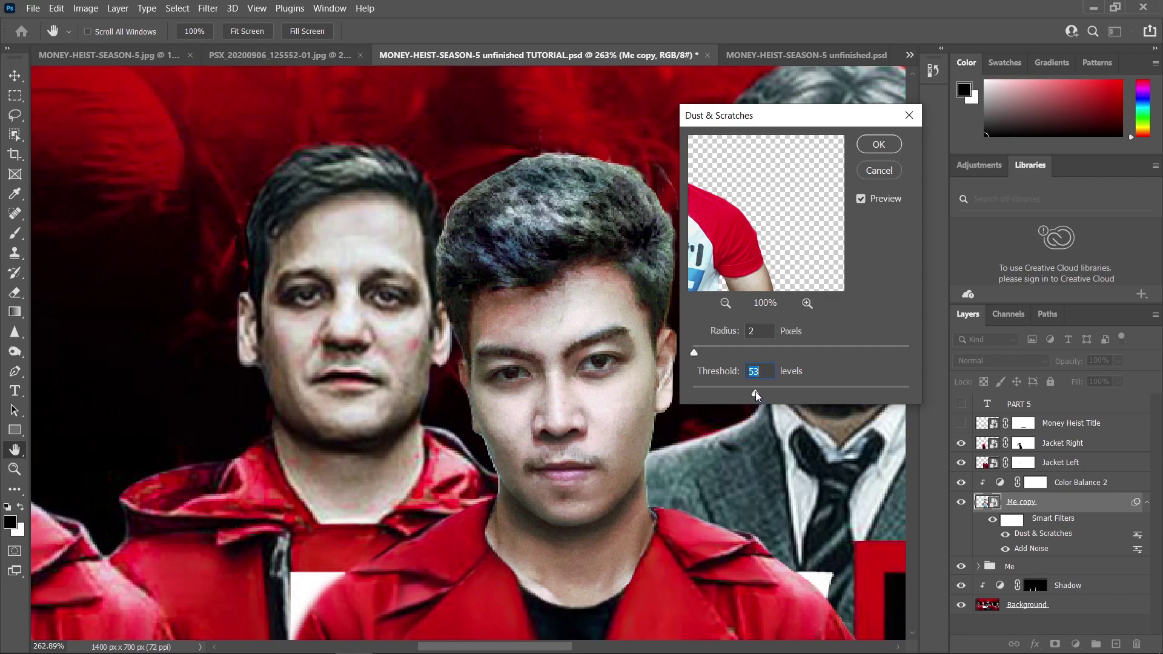
left_click_drag(748, 393, 745, 392)
left_click_drag(738, 391, 743, 392)
left_click(894, 148)
key("v")
scroll(653, 363, "down", 5)
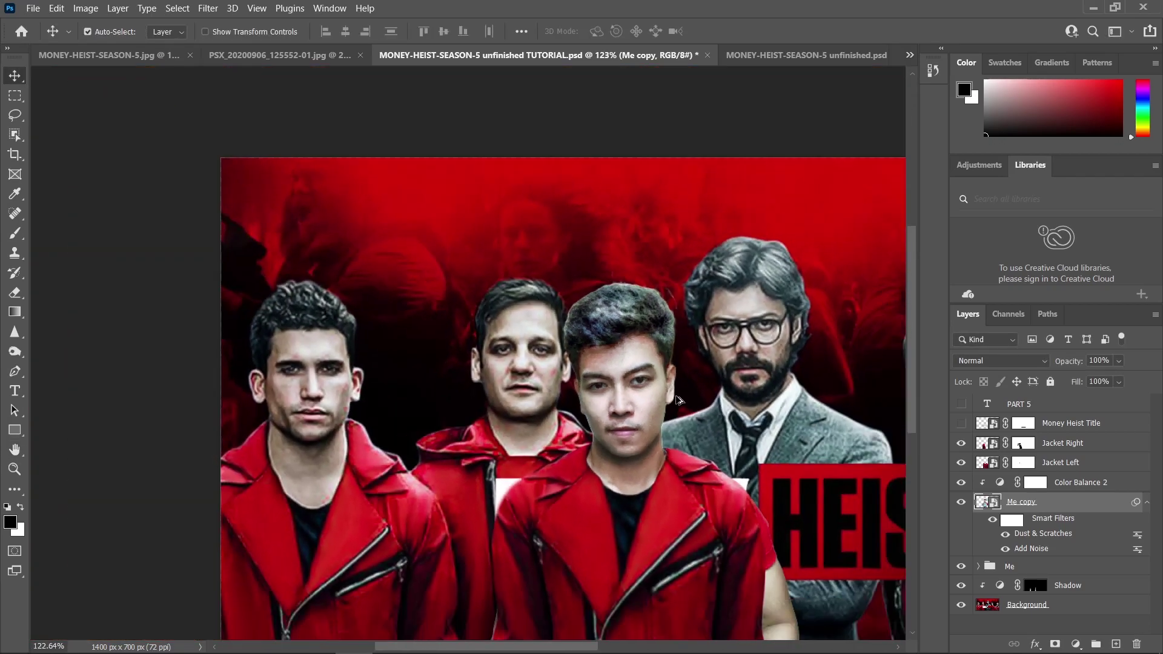
In MONEY-HEIST-SEASON-5 unfinished.psd, show the Levels 3 adjustment layer and select its mask.
scroll(654, 363, "down", 3)
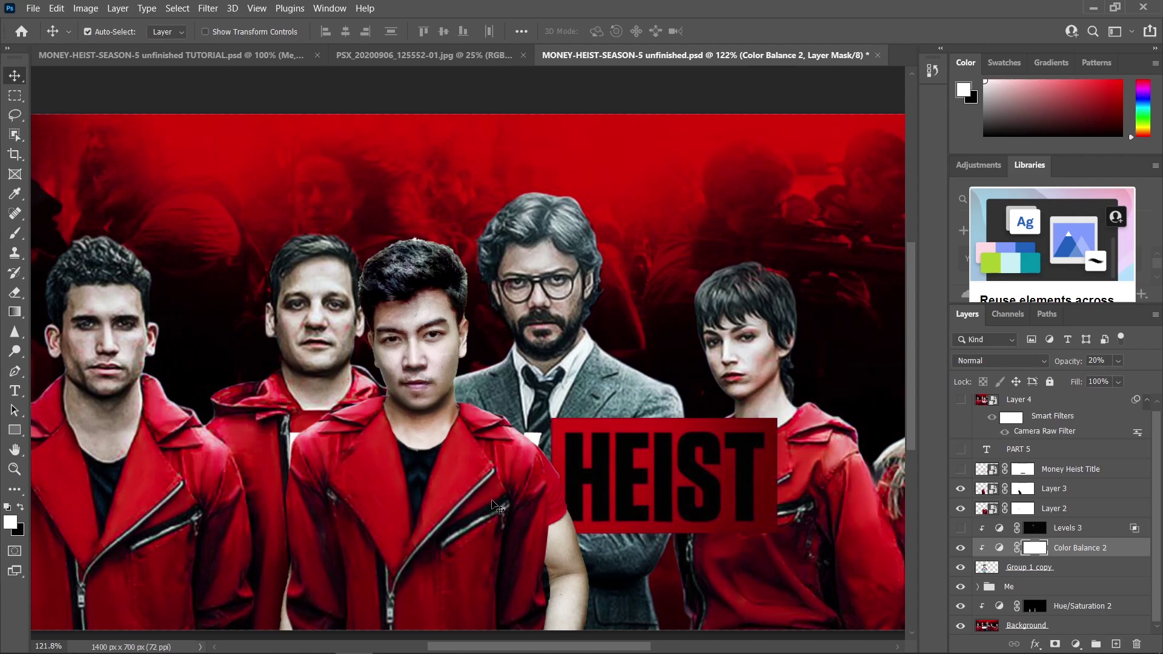
scroll(498, 505, "down", 1)
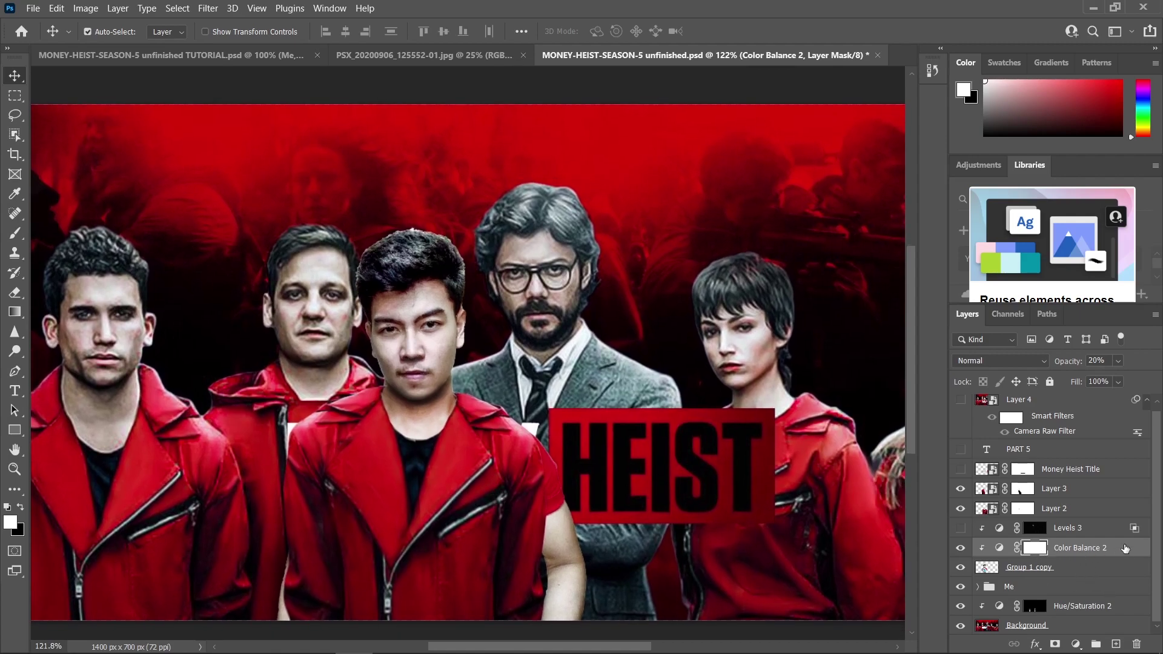
left_click(961, 528)
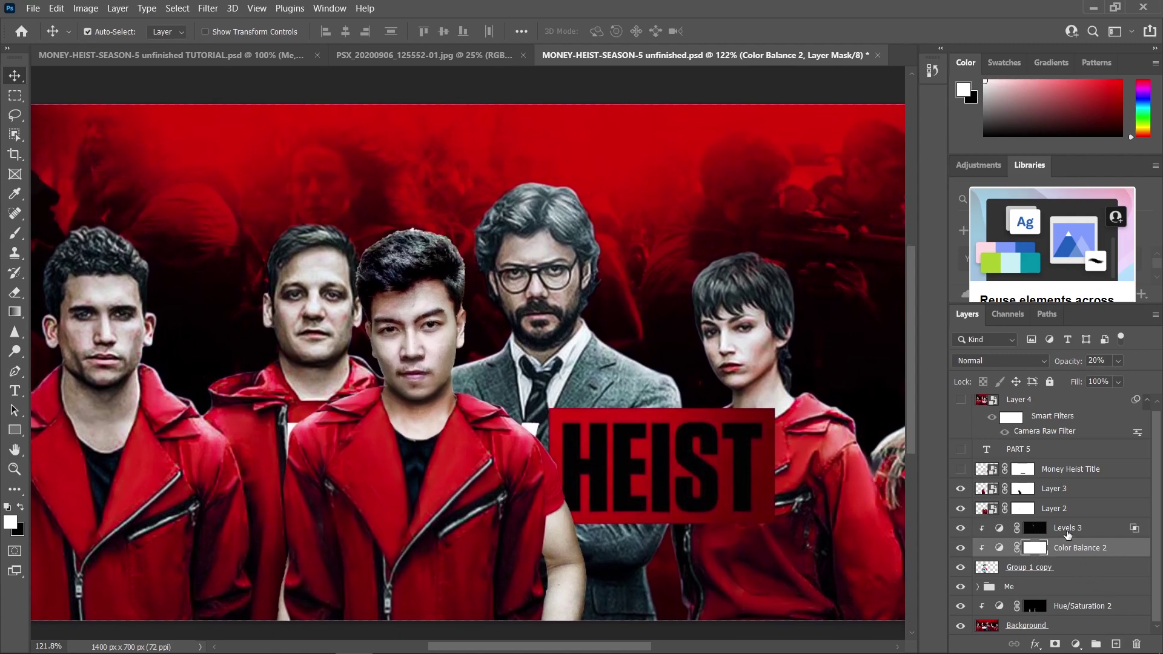
left_click(1034, 529)
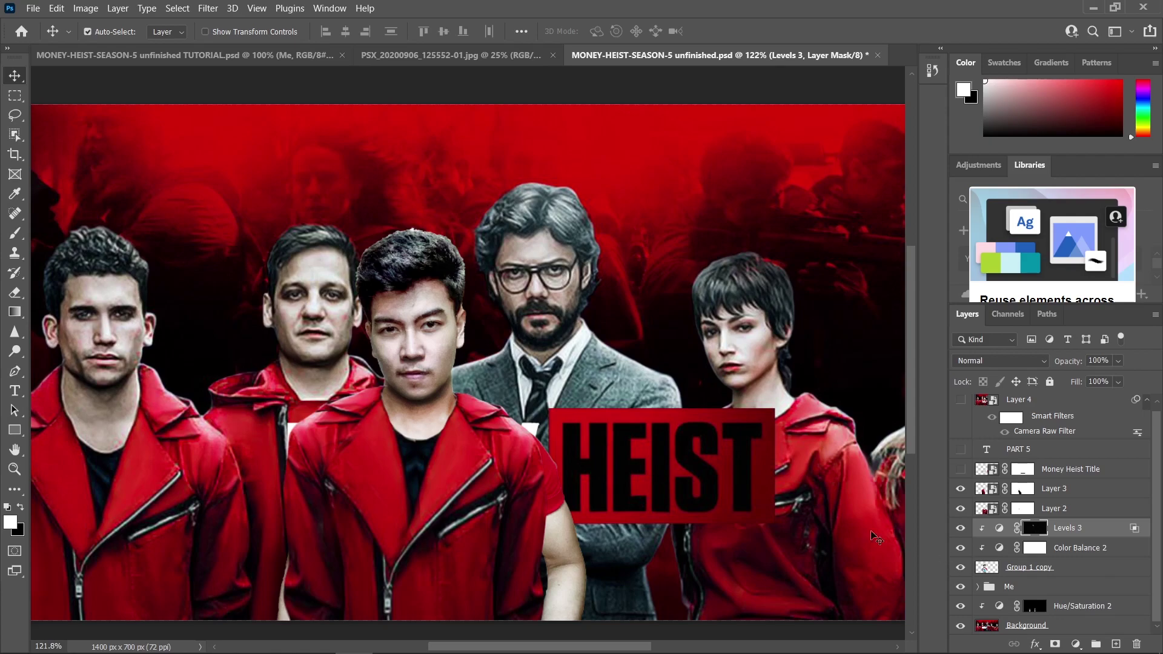
Add a mask to Group 1 copy and paint black over the exposed arms beside the jacket with a 93 px brush at 100% flow.
left_click(1012, 566)
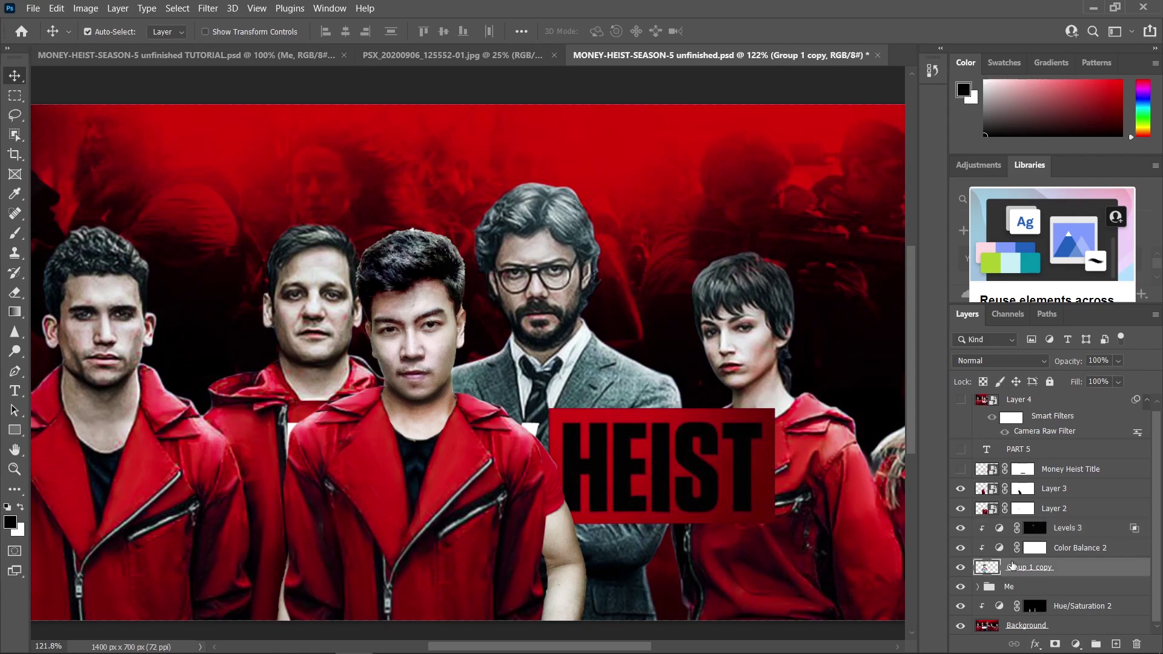
left_click(1054, 644)
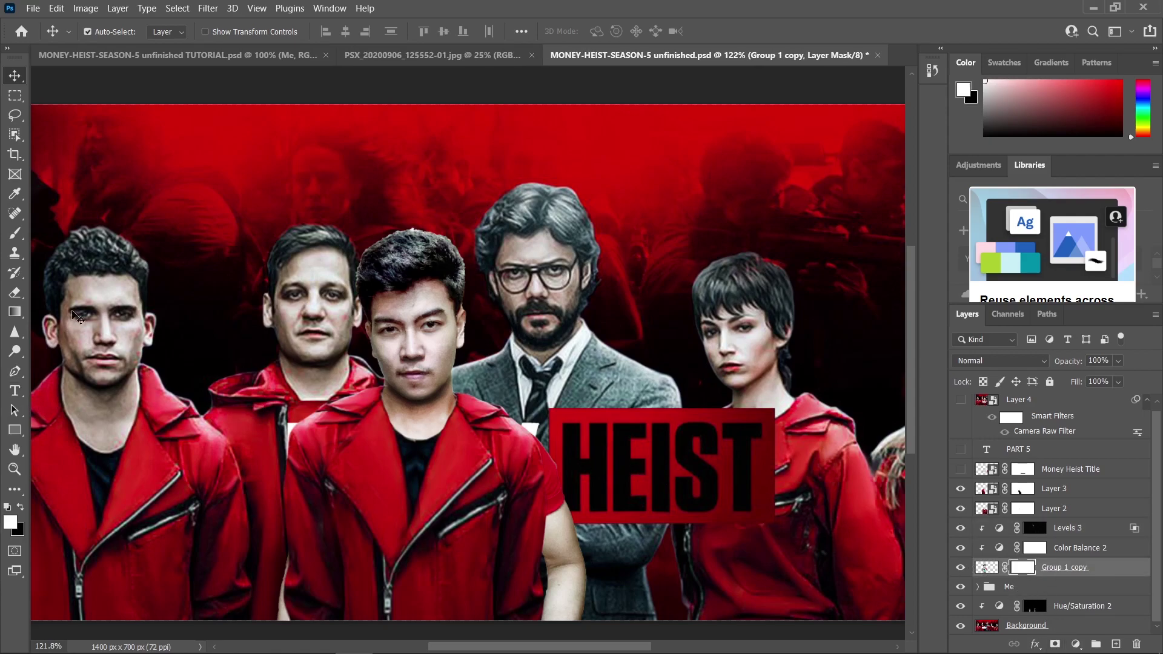
key("b")
left_click(20, 507)
scroll(467, 344, "down", 3)
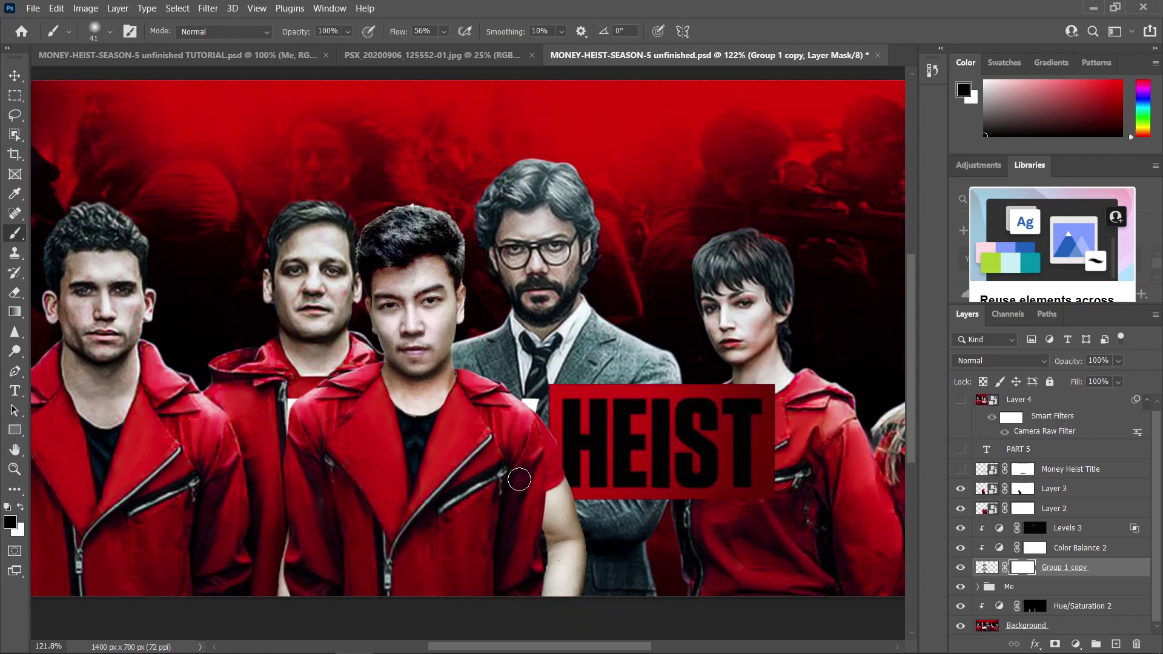
key("bracketright")
key("bracketright")
key("bracketright")
left_click(444, 31)
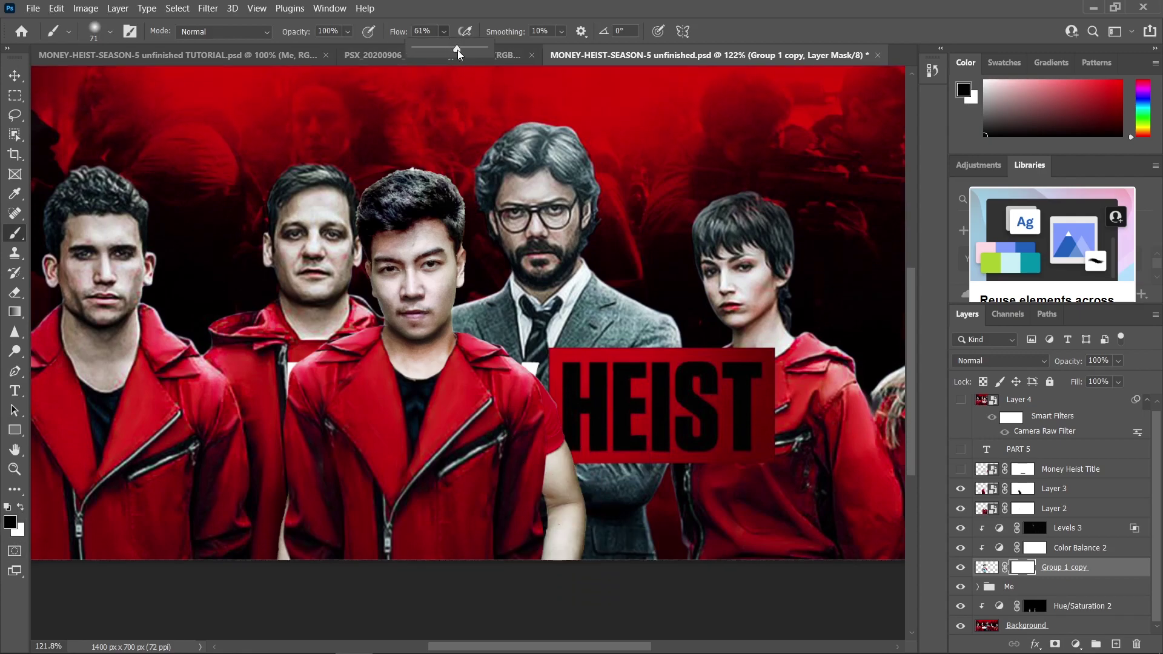
left_click_drag(453, 49, 484, 48)
mouse_move(544, 414)
left_mouse_down()
mouse_move(527, 355)
mouse_move(559, 424)
mouse_move(547, 397)
mouse_move(546, 442)
left_mouse_up()
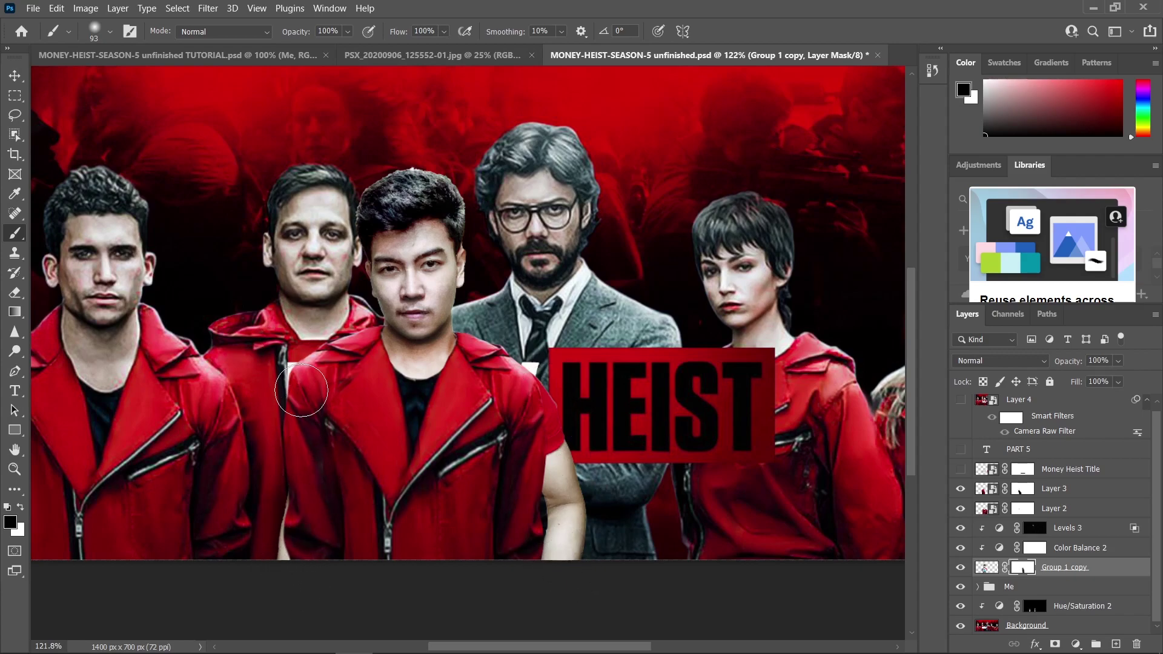
left_click_drag(294, 397, 295, 412)
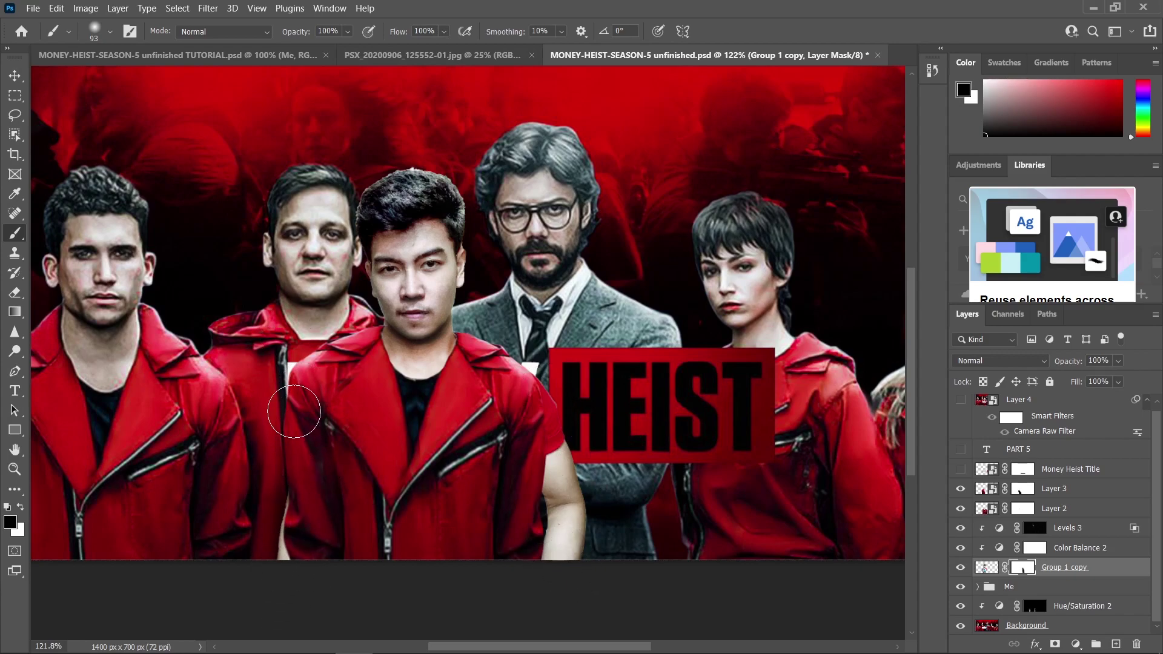
Expand the Me group and re-enable Layer 1's mask to hide the arms still showing beside the jacket.
left_click(987, 585)
left_click(977, 585)
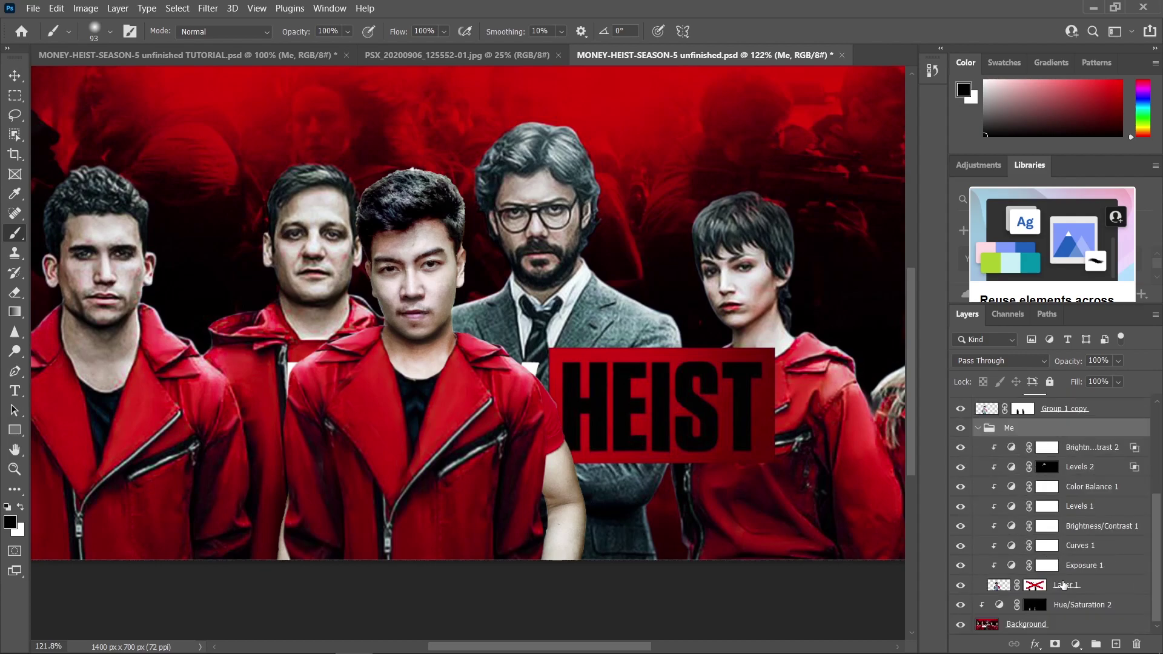
left_click(1063, 585)
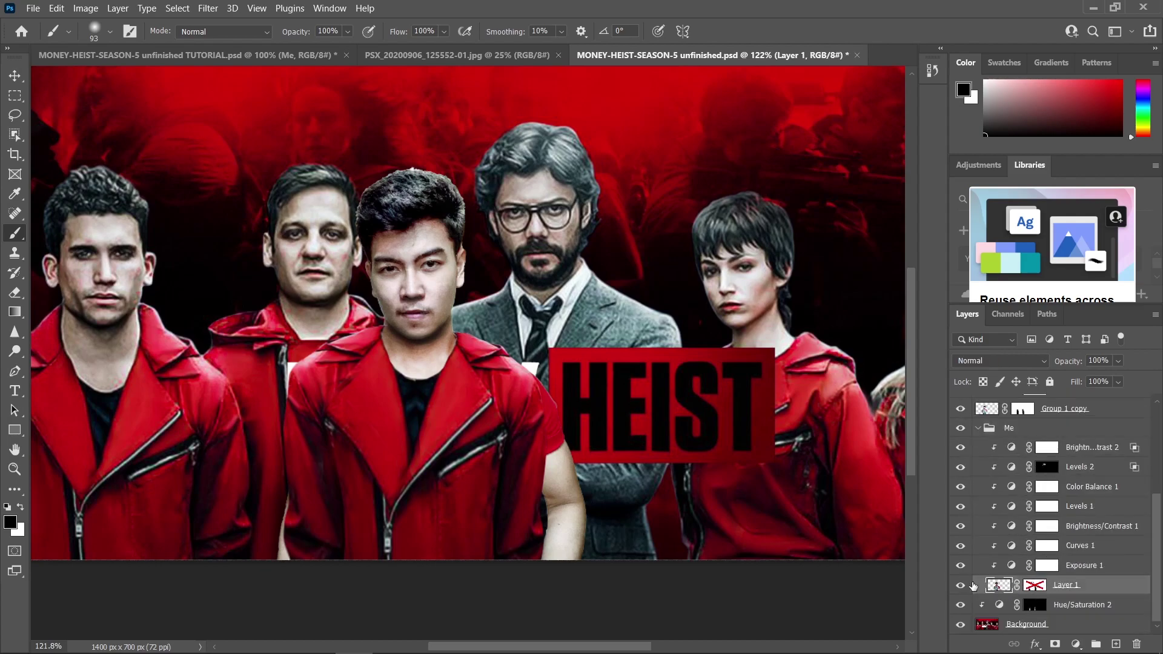
left_click(1034, 585, "shift")
right_click(1034, 586)
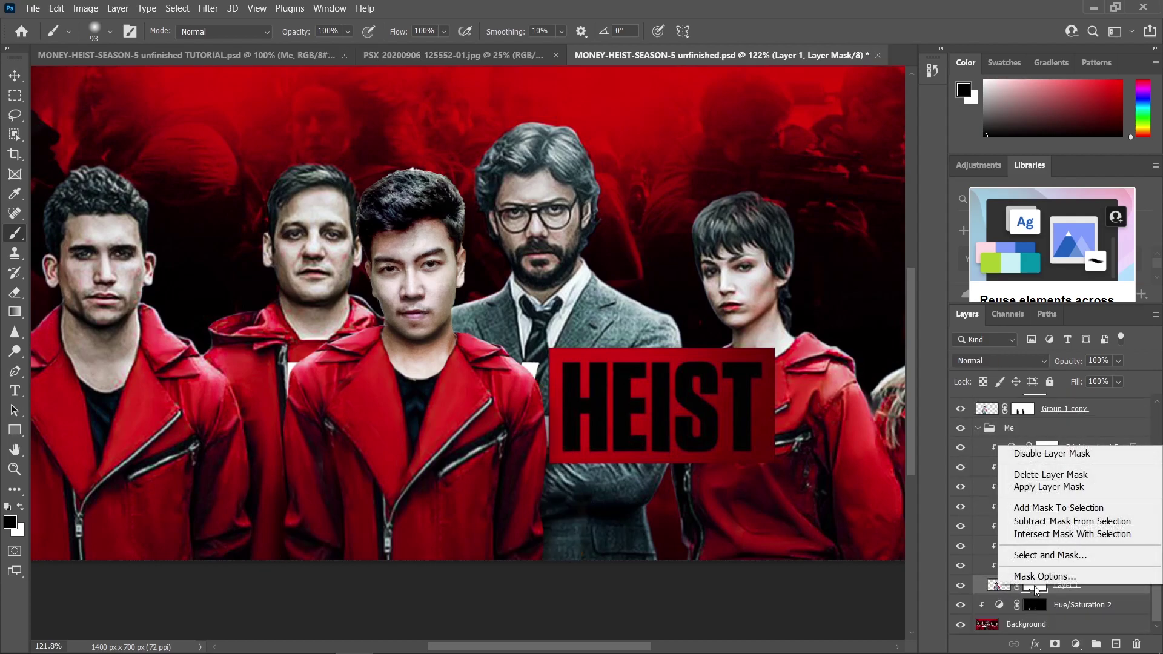
left_click(1084, 591)
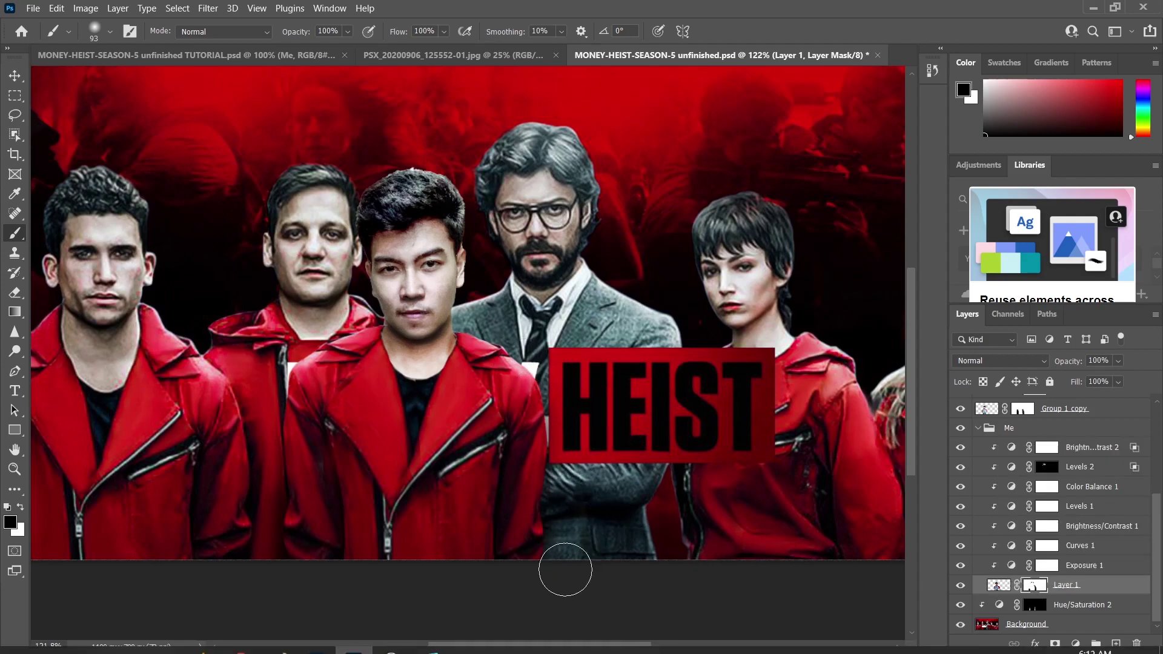
scroll(565, 569, "up", 1)
key("v")
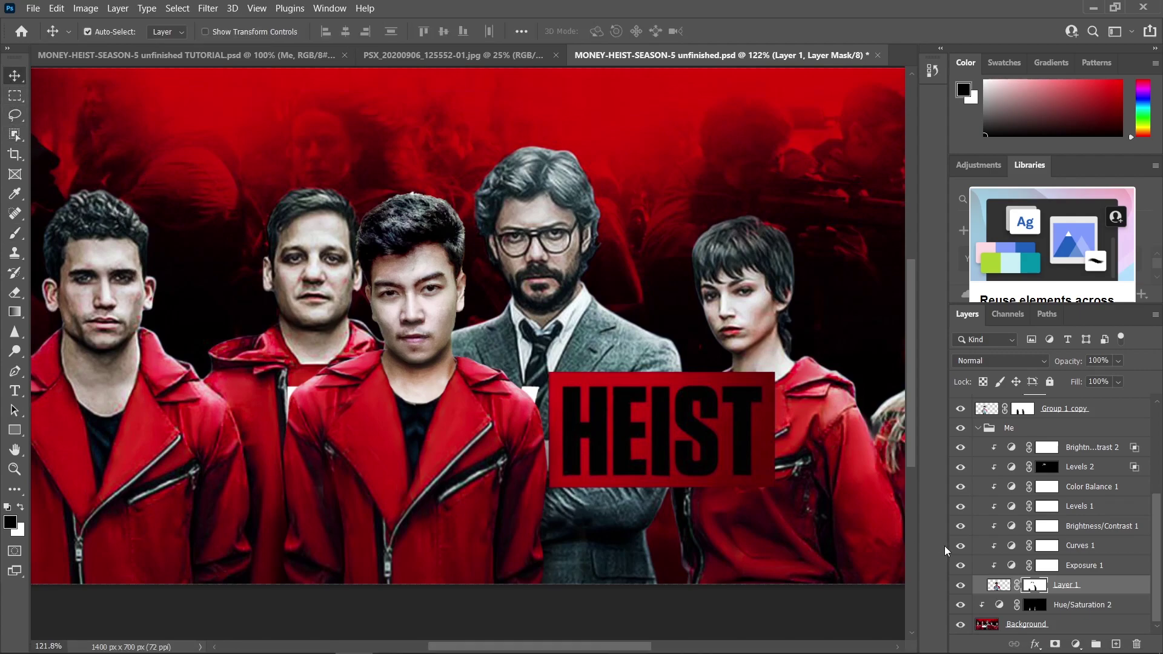
scroll(1044, 564, "up", 2)
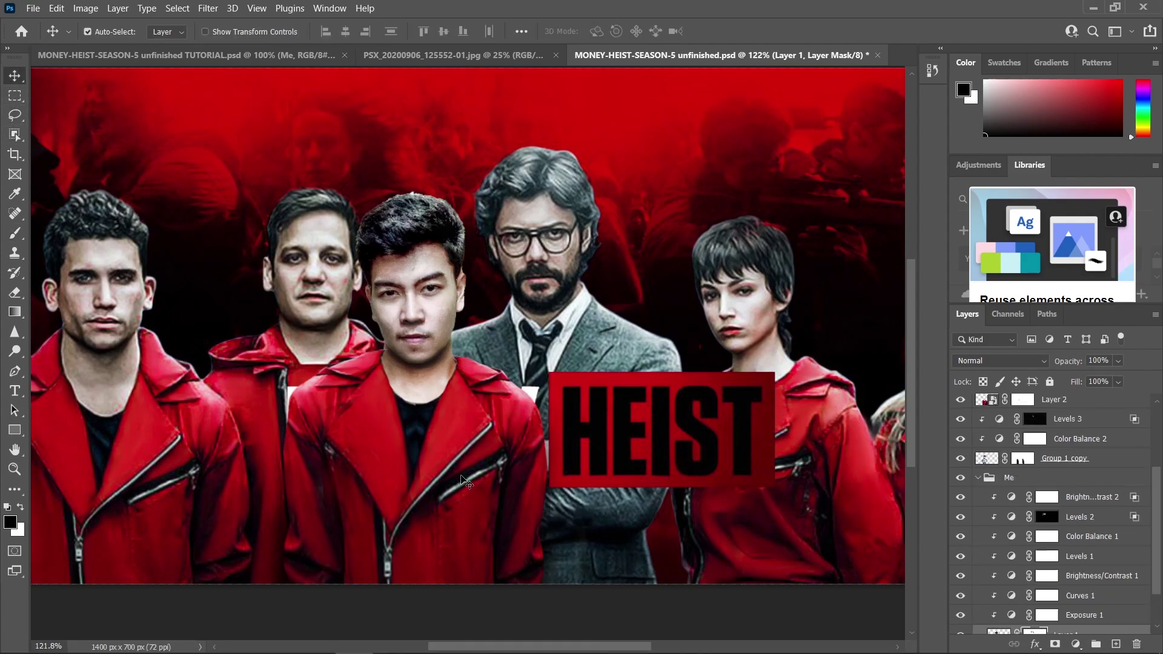
Select the Group 1 copy layer and check the available Dodge, Burn and Sponge tools before returning to the Move tool.
scroll(1057, 506, "up", 2)
left_click(1059, 508)
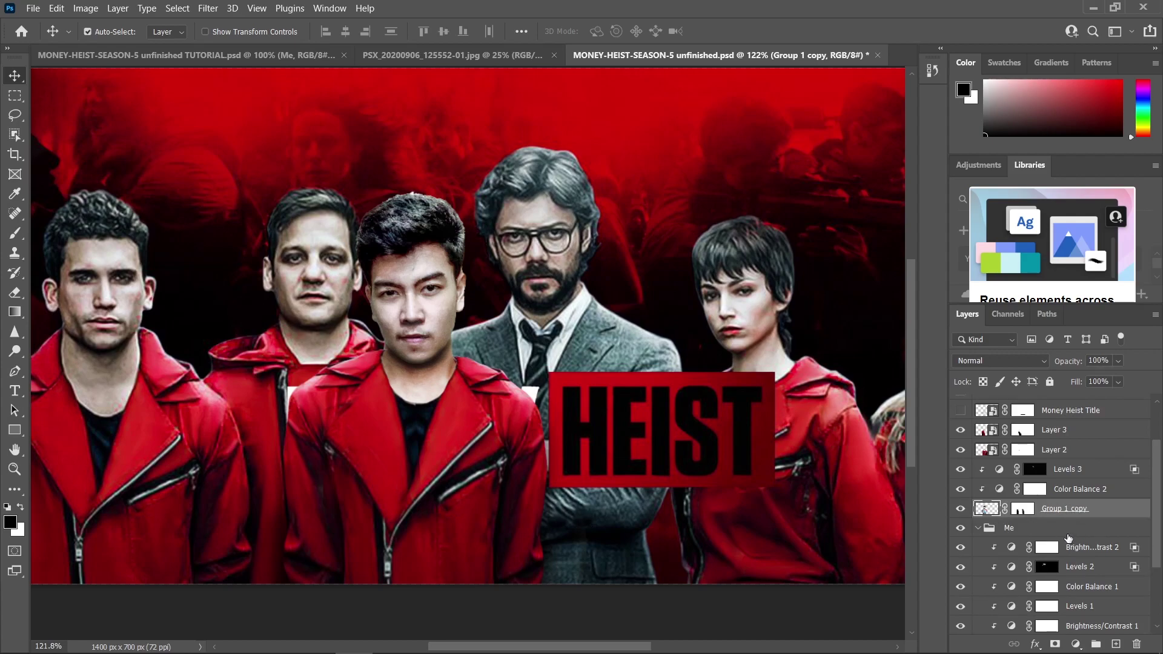
scroll(606, 412, "up", 1)
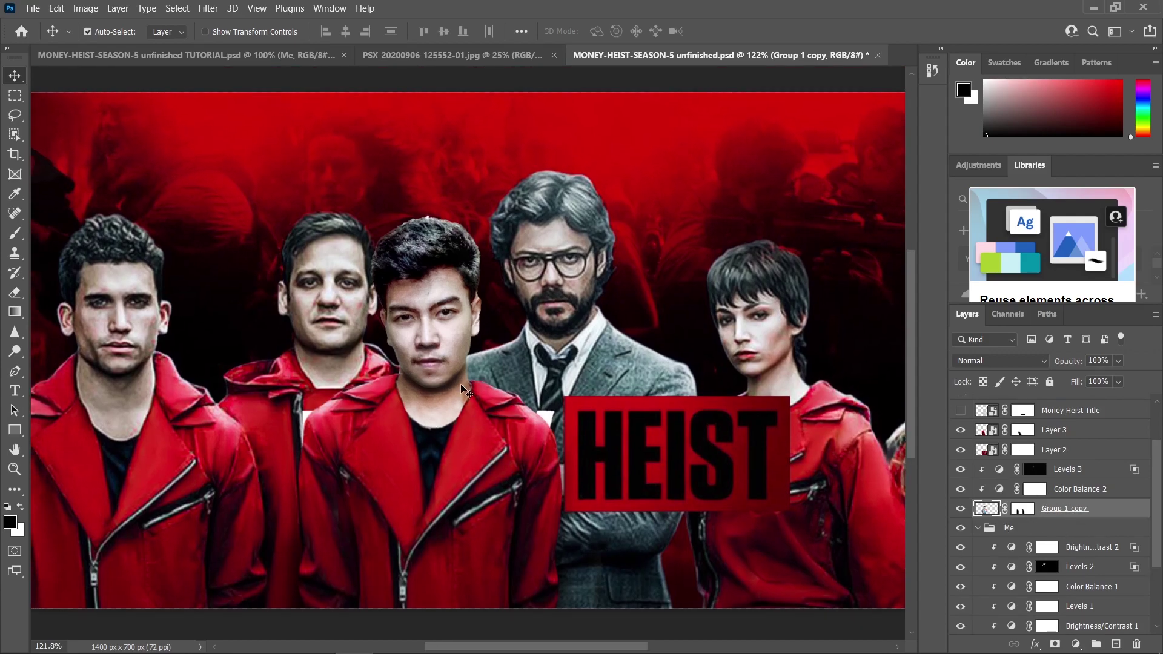
scroll(442, 380, "up", 1)
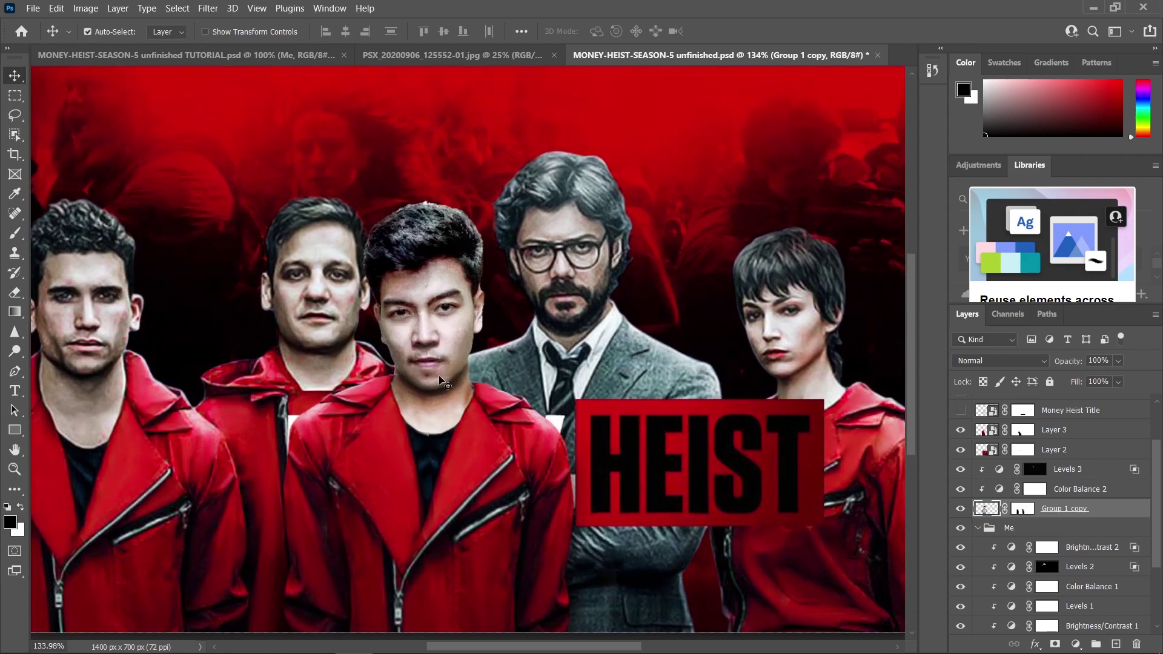
left_click(22, 354)
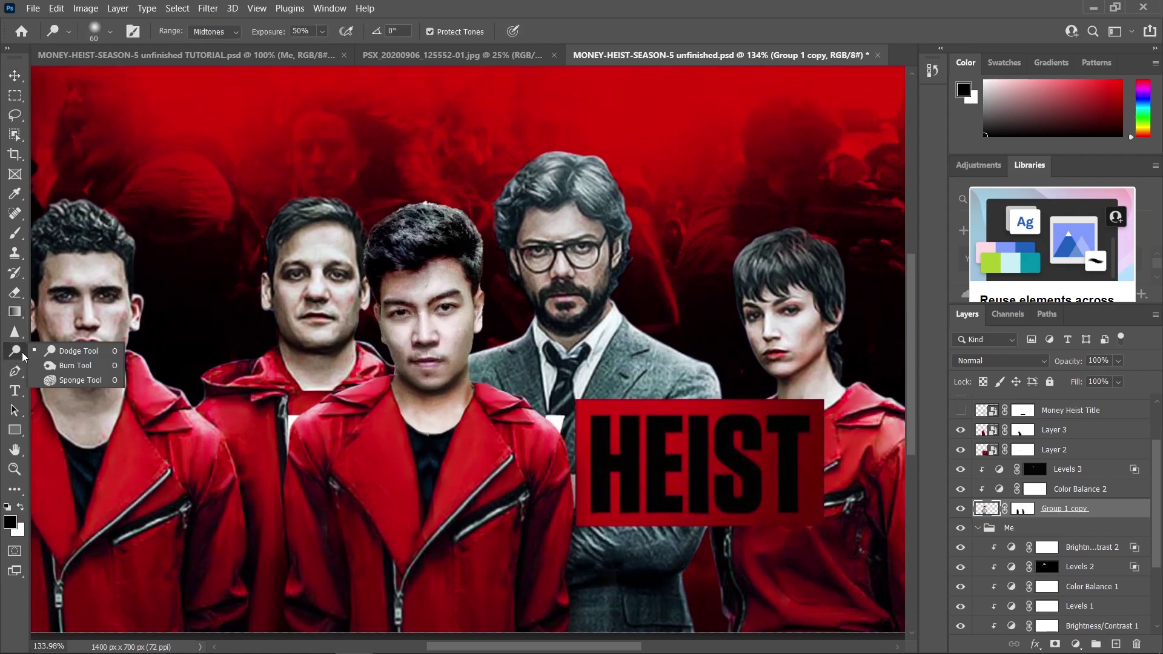
left_click(18, 73)
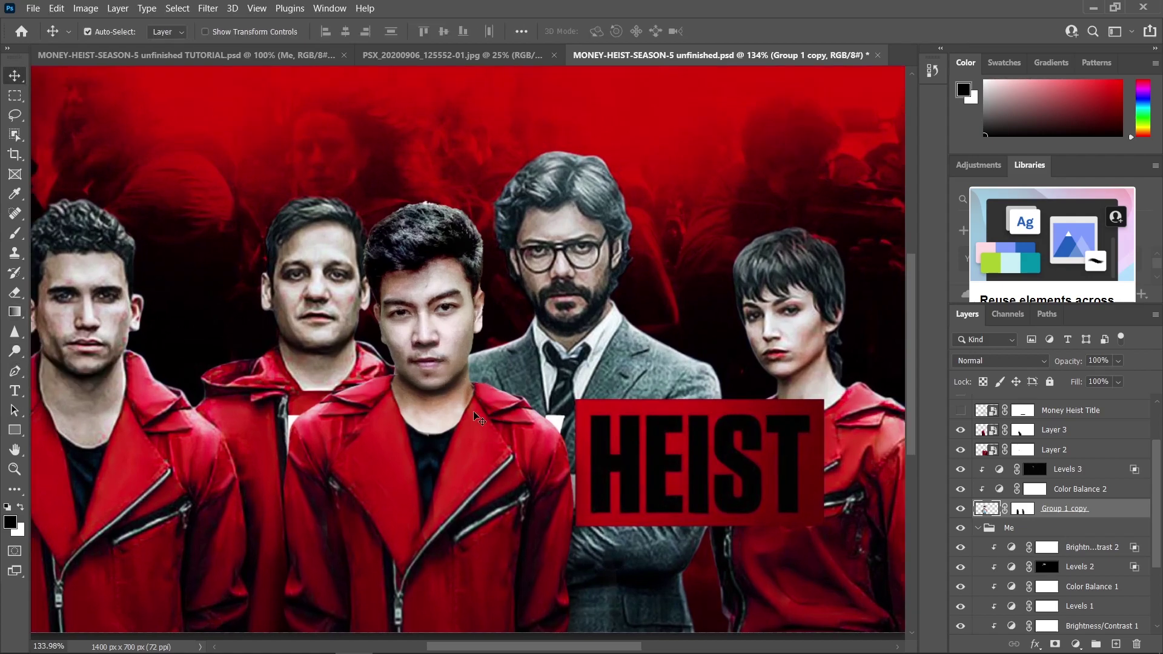
Make the Money Heist Title and PART 5 text layers visible on the poster.
scroll(521, 479, "down", 1)
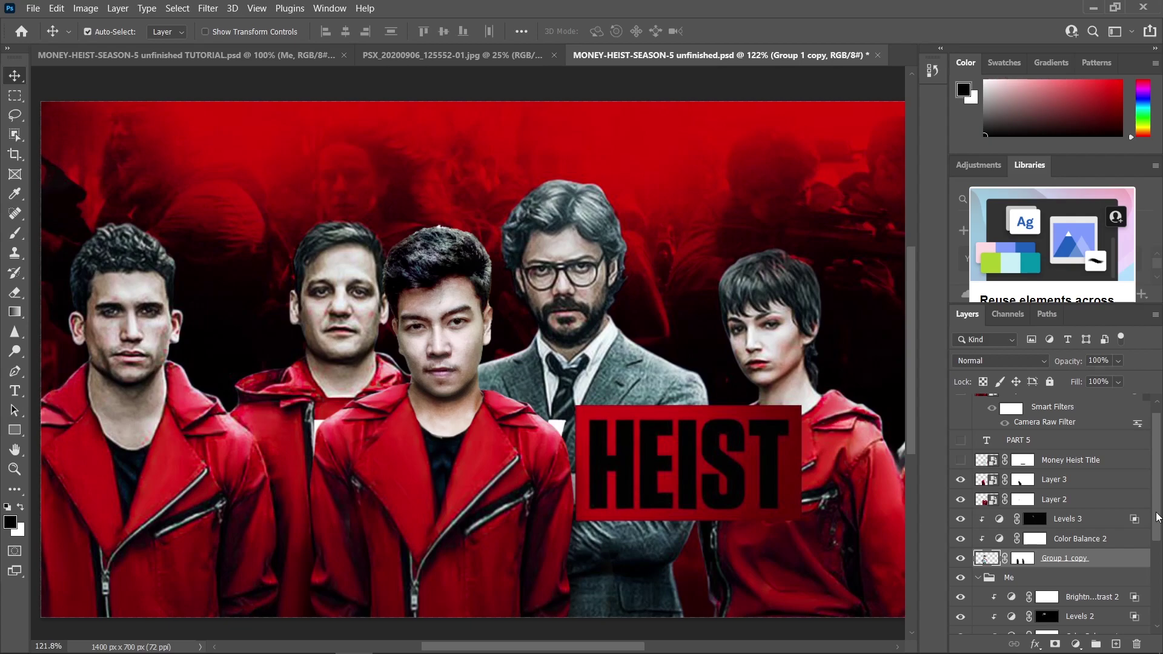
left_click(959, 461)
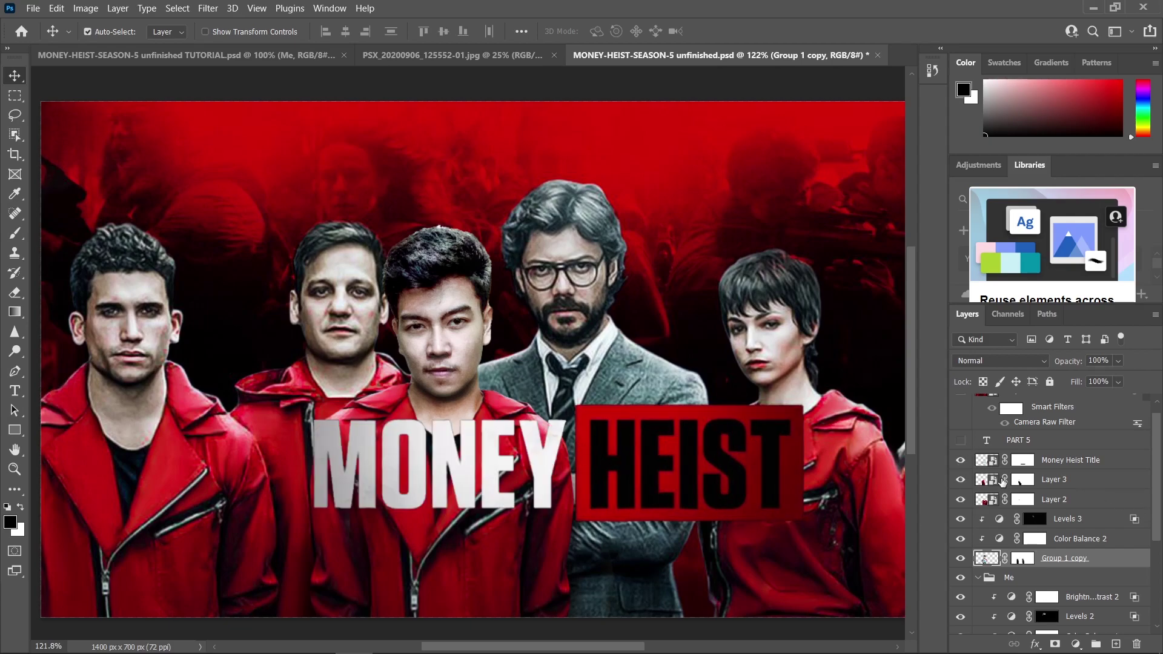
scroll(1069, 495, "up", 1)
left_click(960, 454)
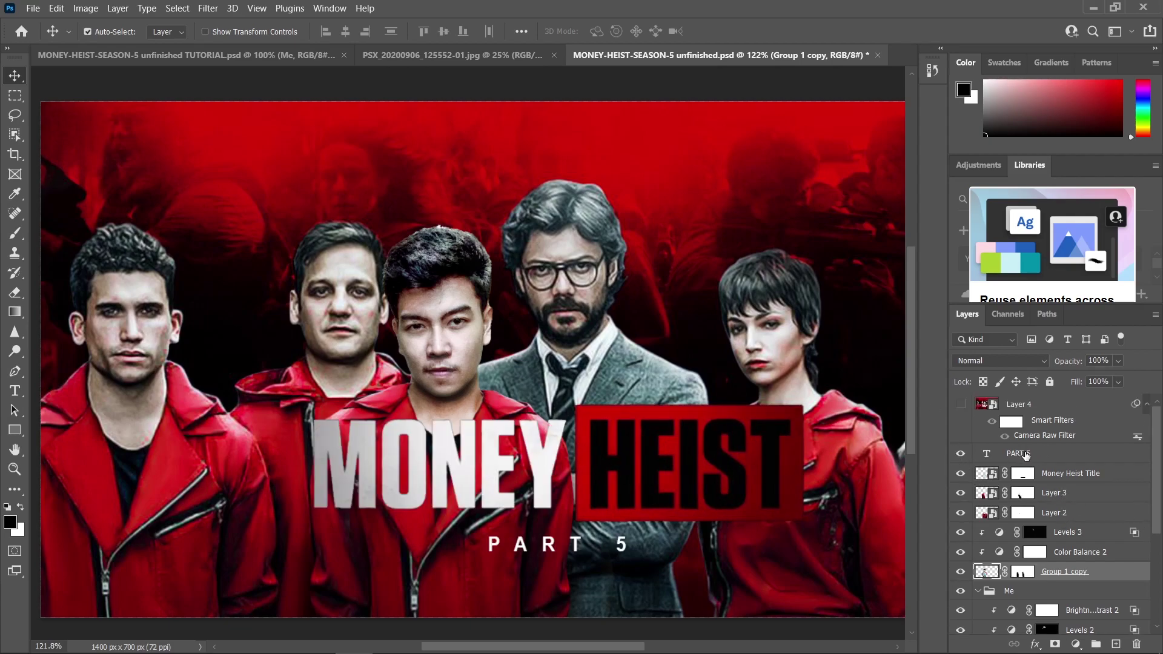
Open the PART 5 text for editing to inspect its font settings, then return to the Move tool.
left_click(1024, 454)
double_click(986, 454)
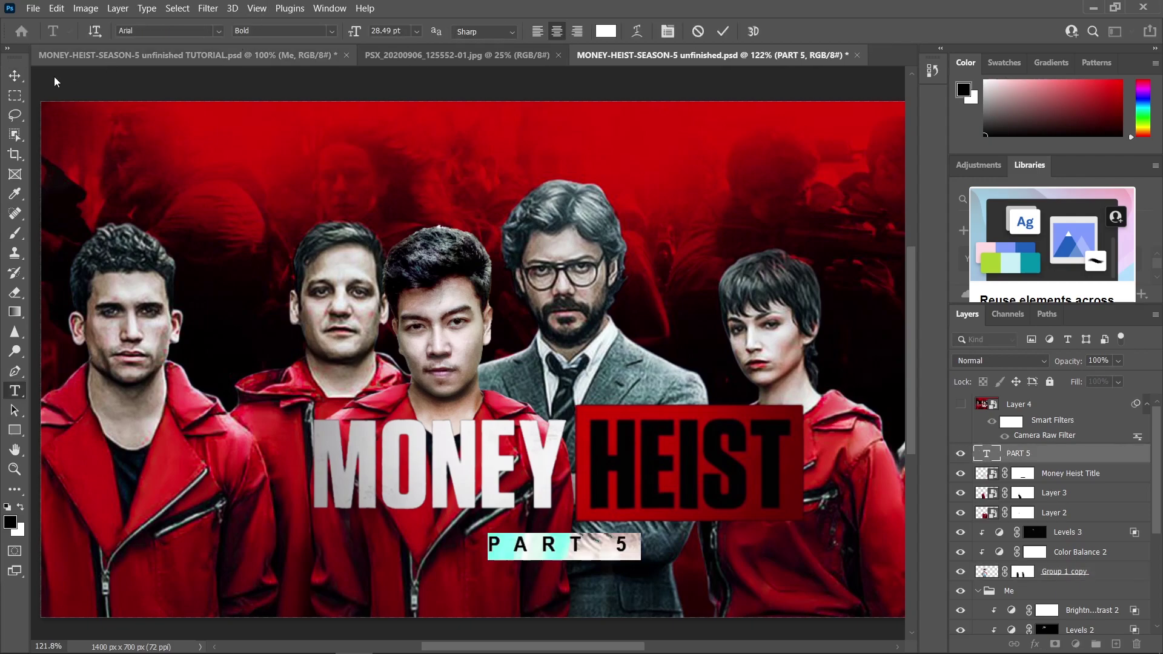
left_click(15, 77)
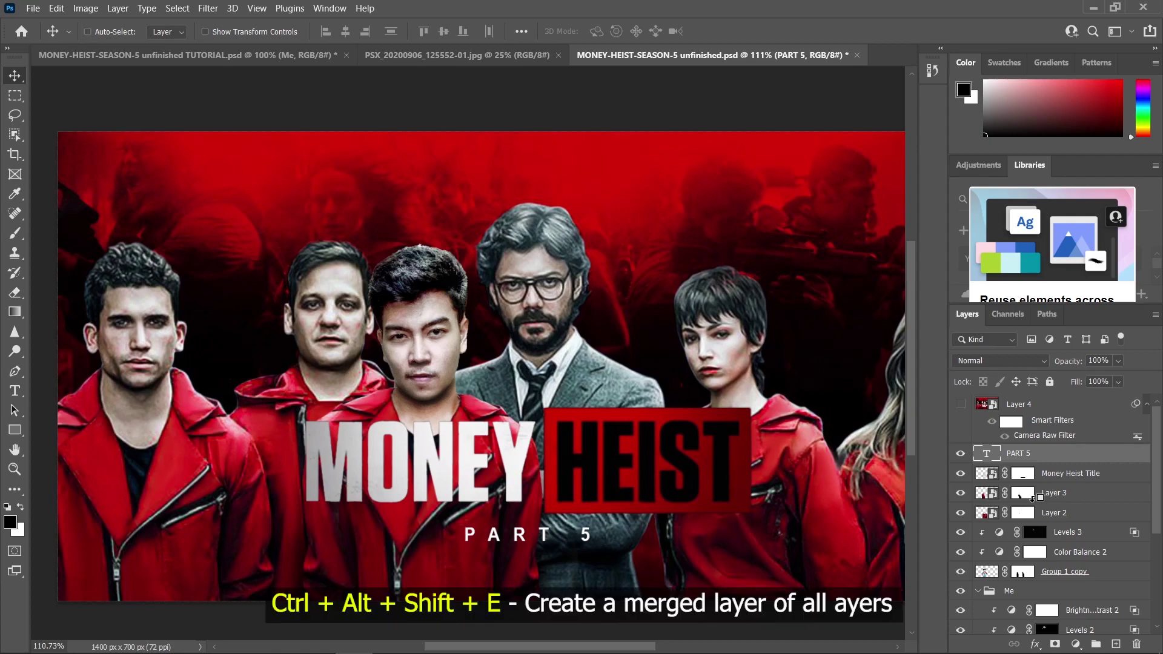
Create a merged layer of all visible layers above PART 5 and convert it to a smart object.
key("ctrl+alt+shift+e")
right_click(1030, 451)
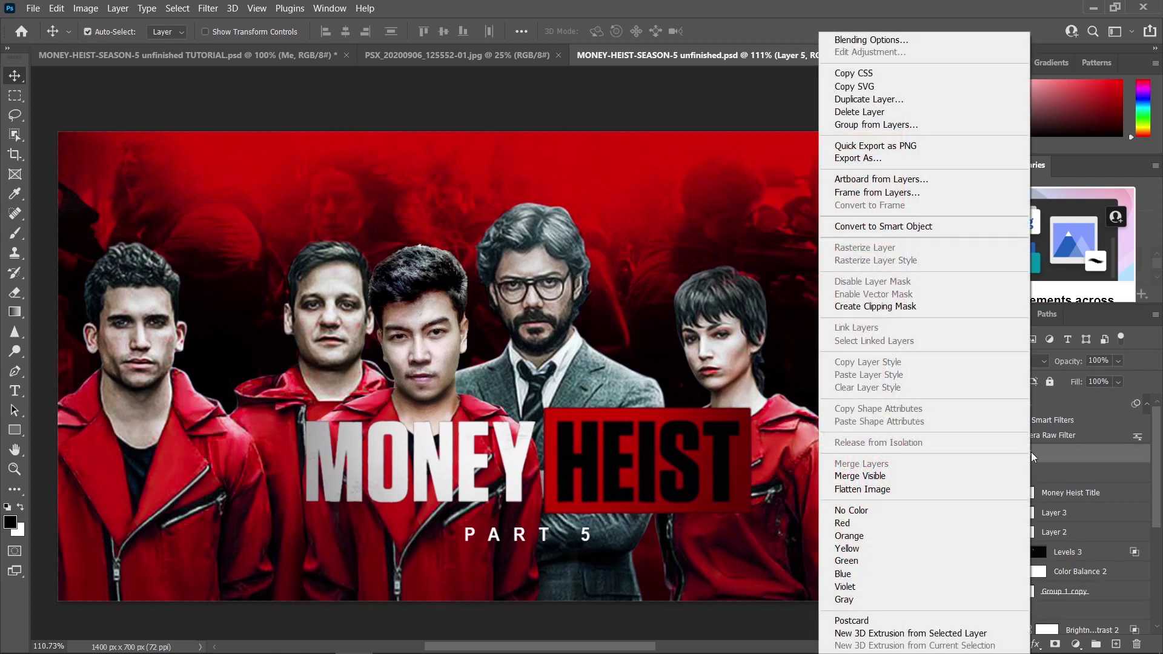
left_click(916, 230)
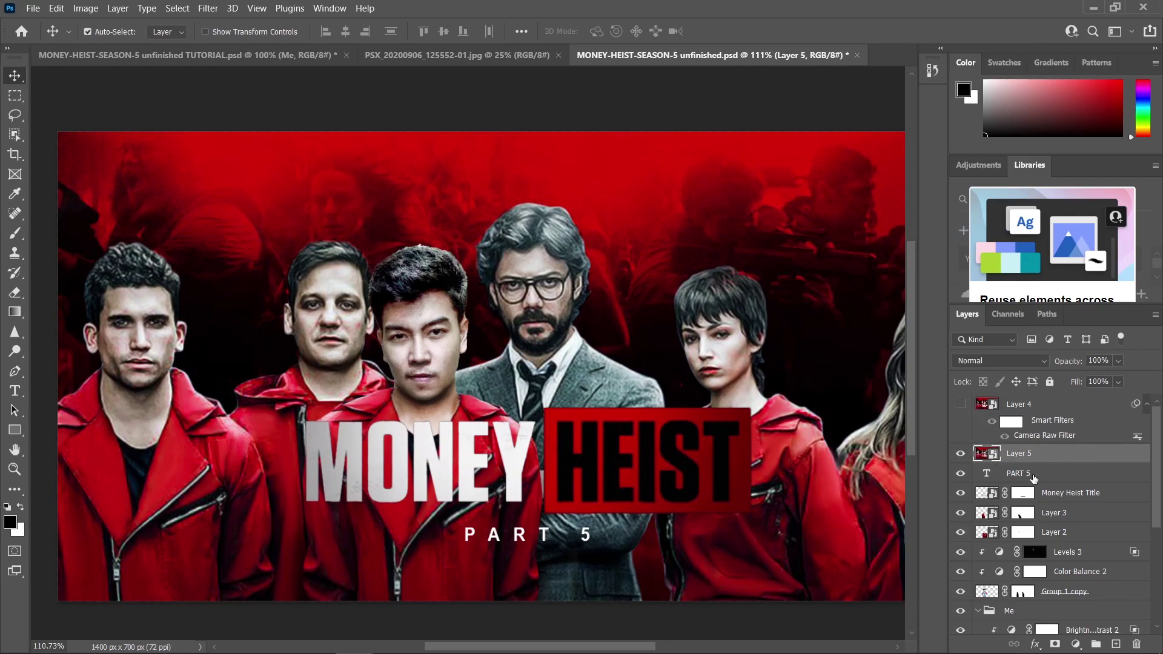
Open the Camera Raw Filter for the merged layer, cancel it and delete that layer.
left_click(208, 9)
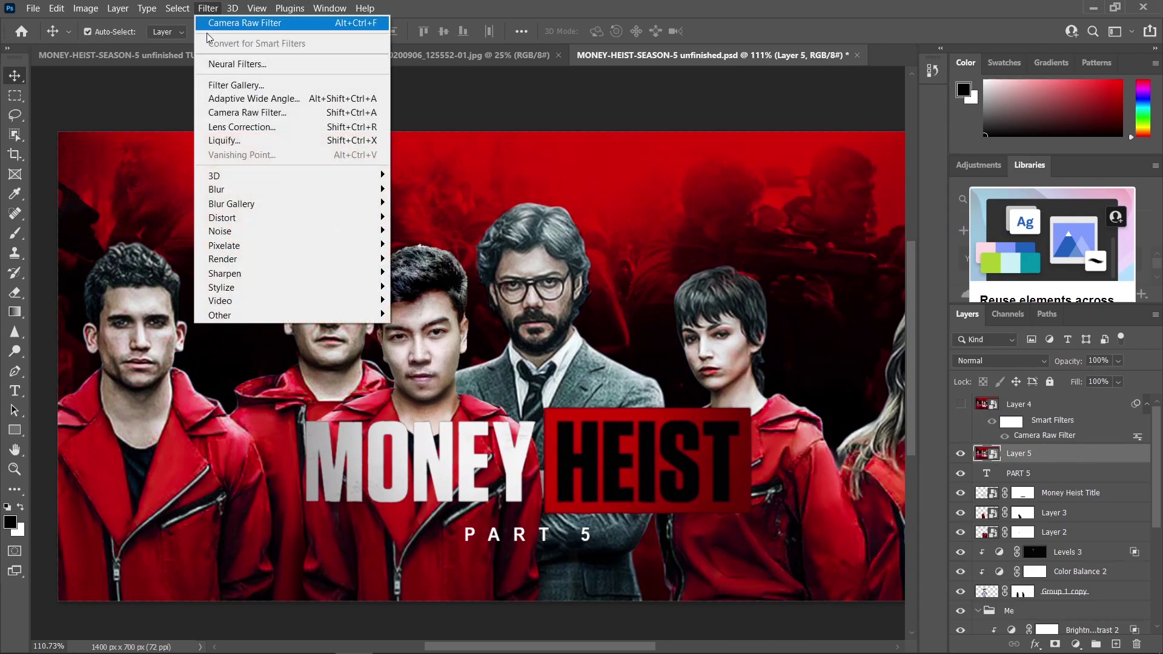
left_click(253, 128)
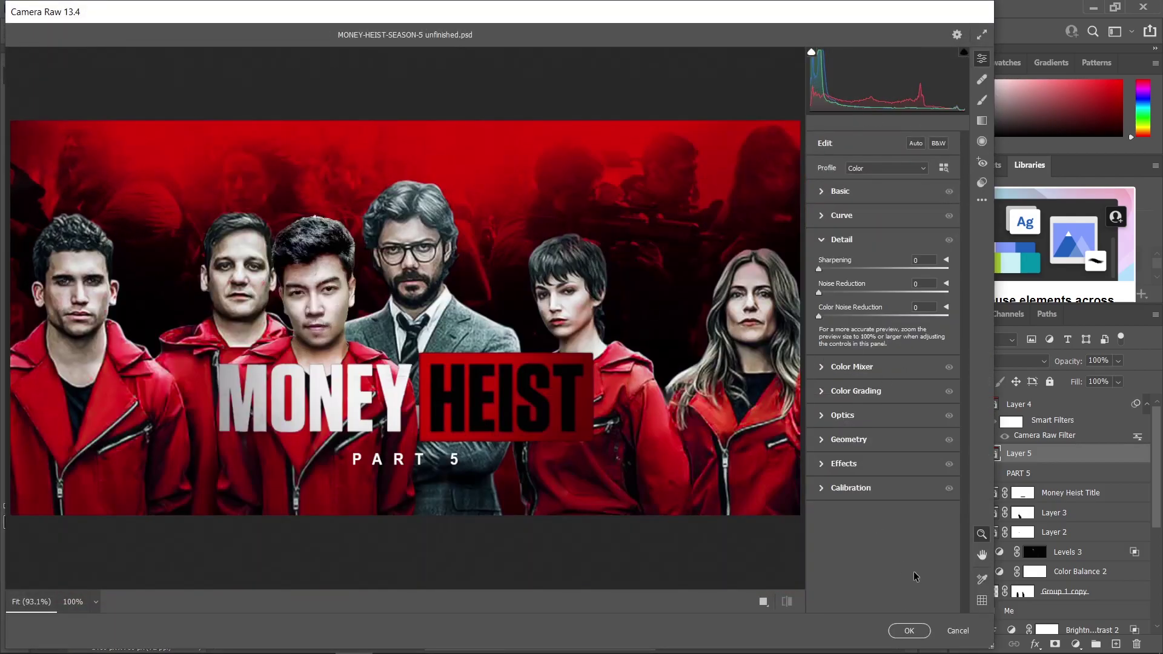
left_click(942, 626)
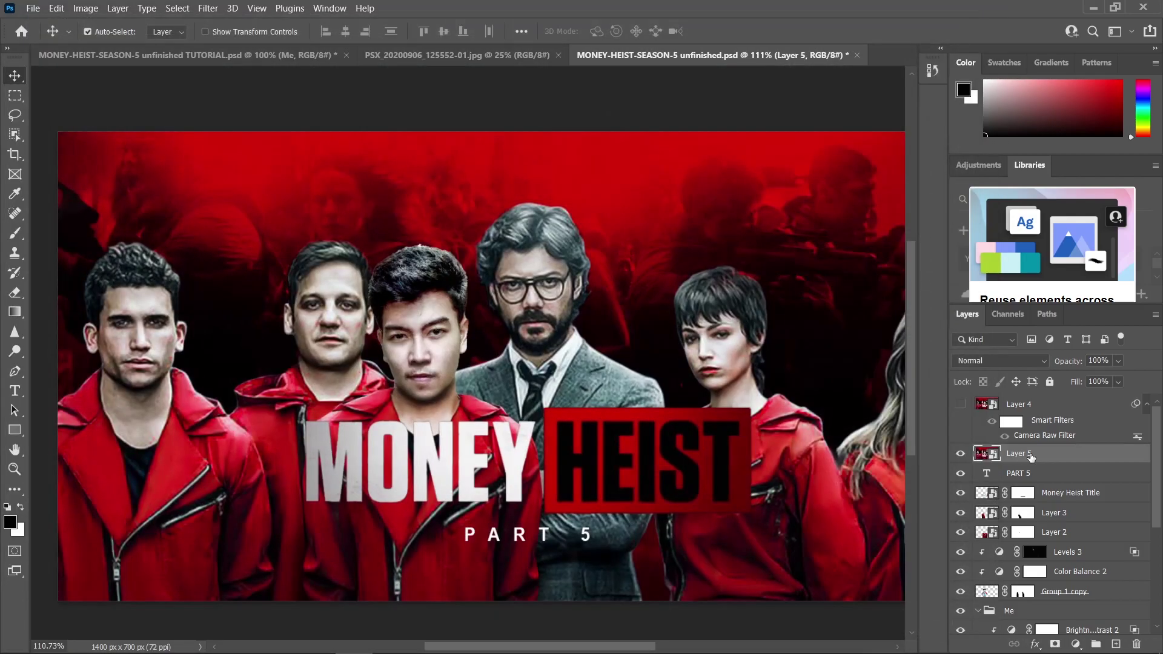
key("Delete")
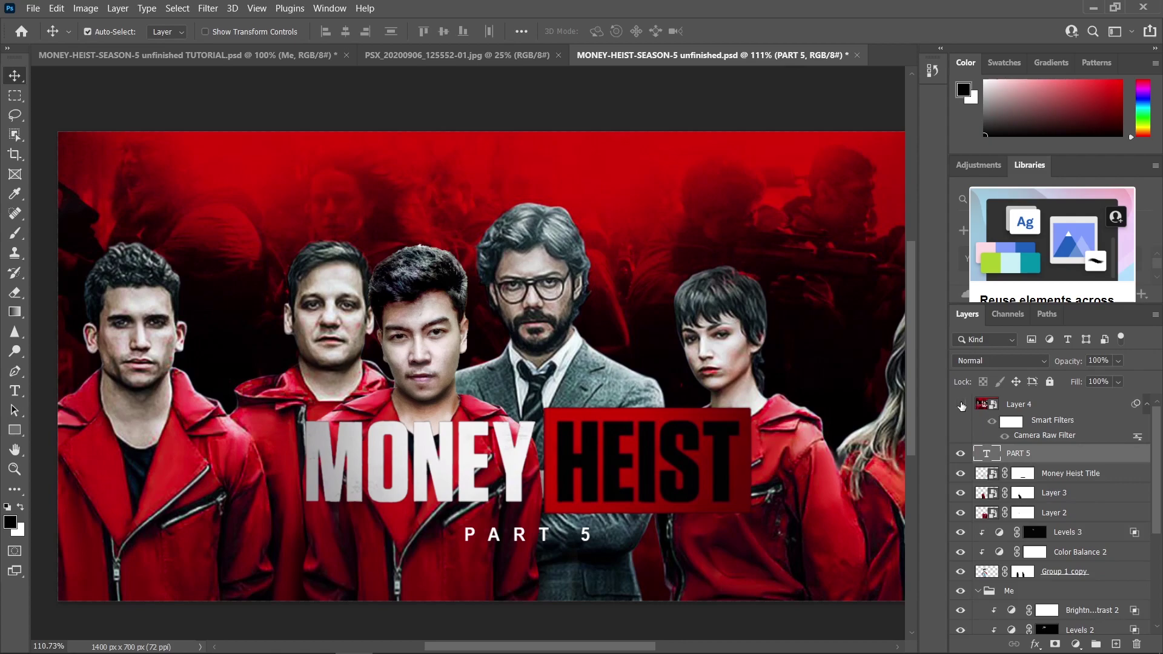
Make Layer 4 visible and open the settings of its Camera Raw smart filter.
left_click(960, 404)
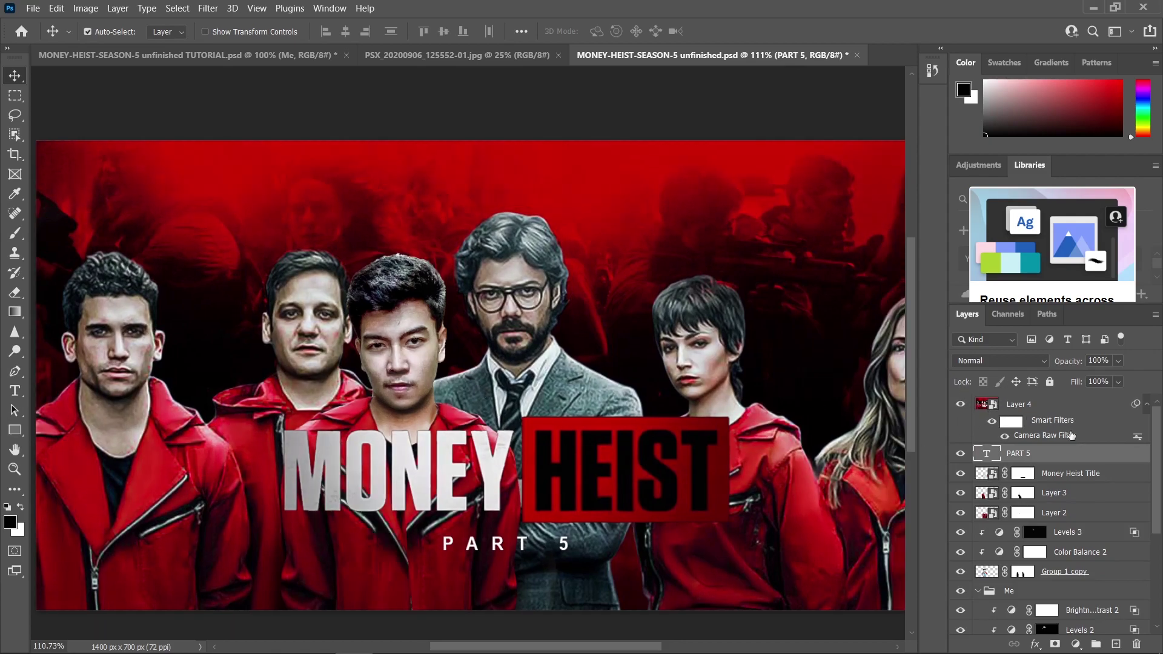
left_click(1000, 409)
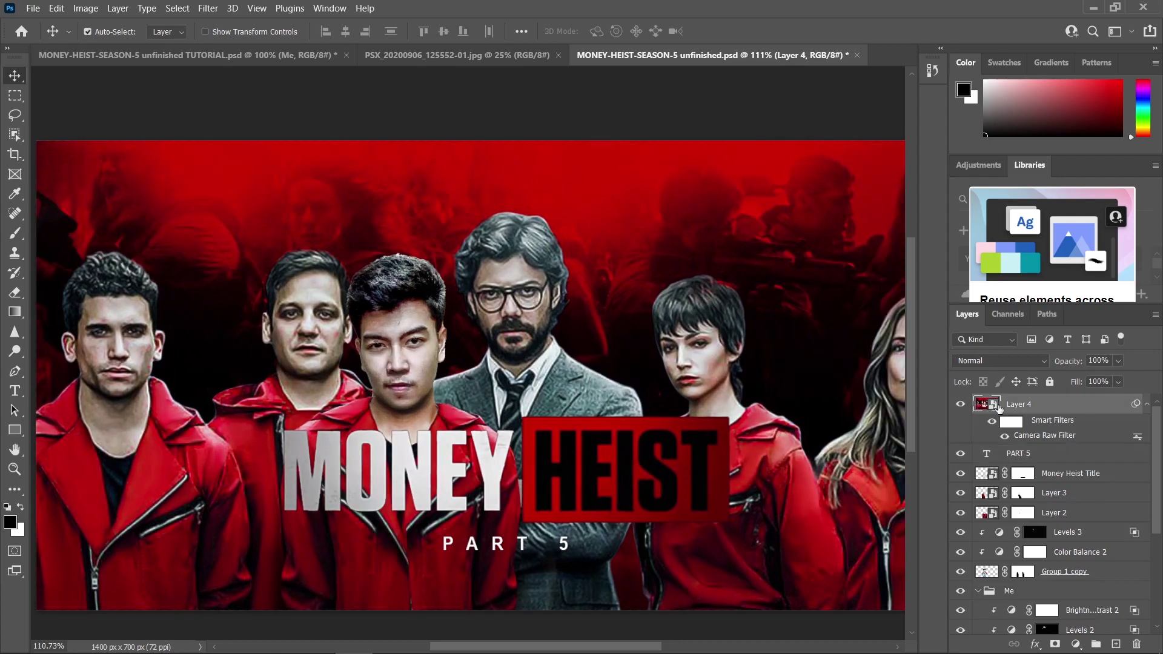
double_click(1048, 433)
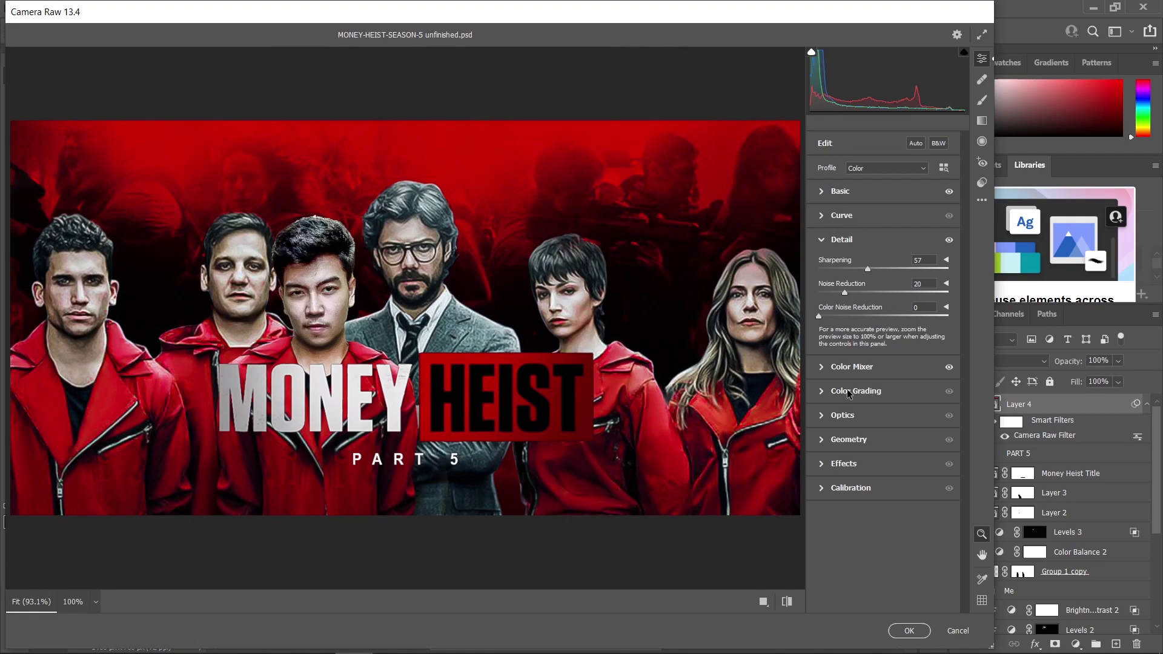
Examine the Color Mixer saturation and Basic adjustments in Layer 4's Camera Raw filter.
left_click(823, 368)
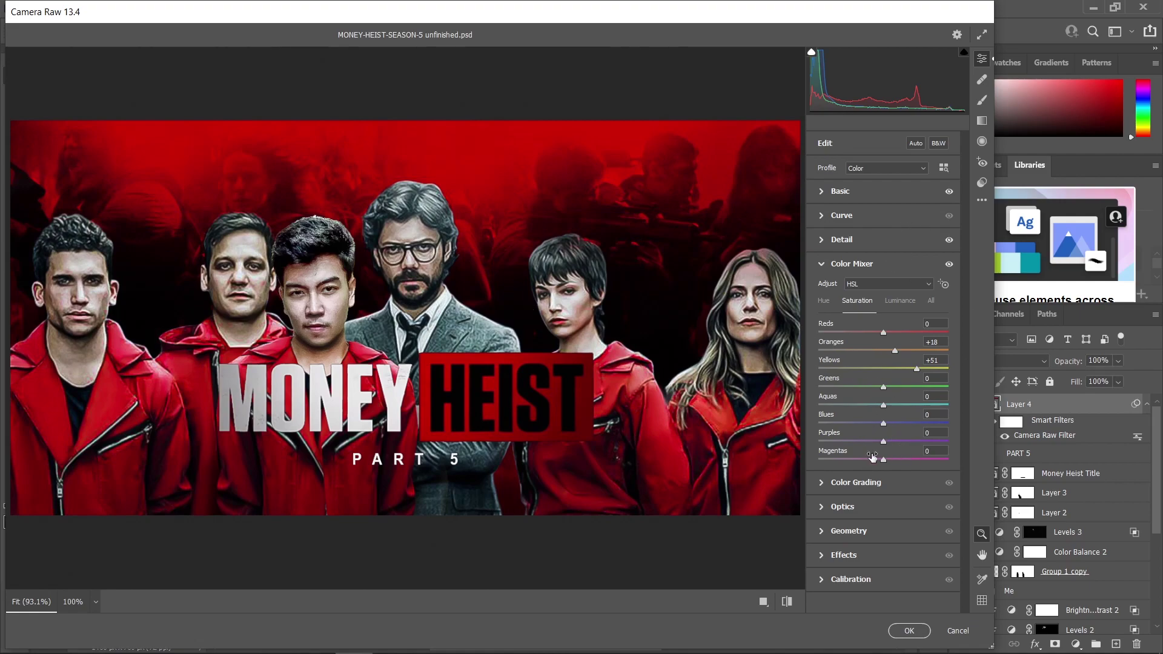
left_click(824, 191)
left_click(824, 191)
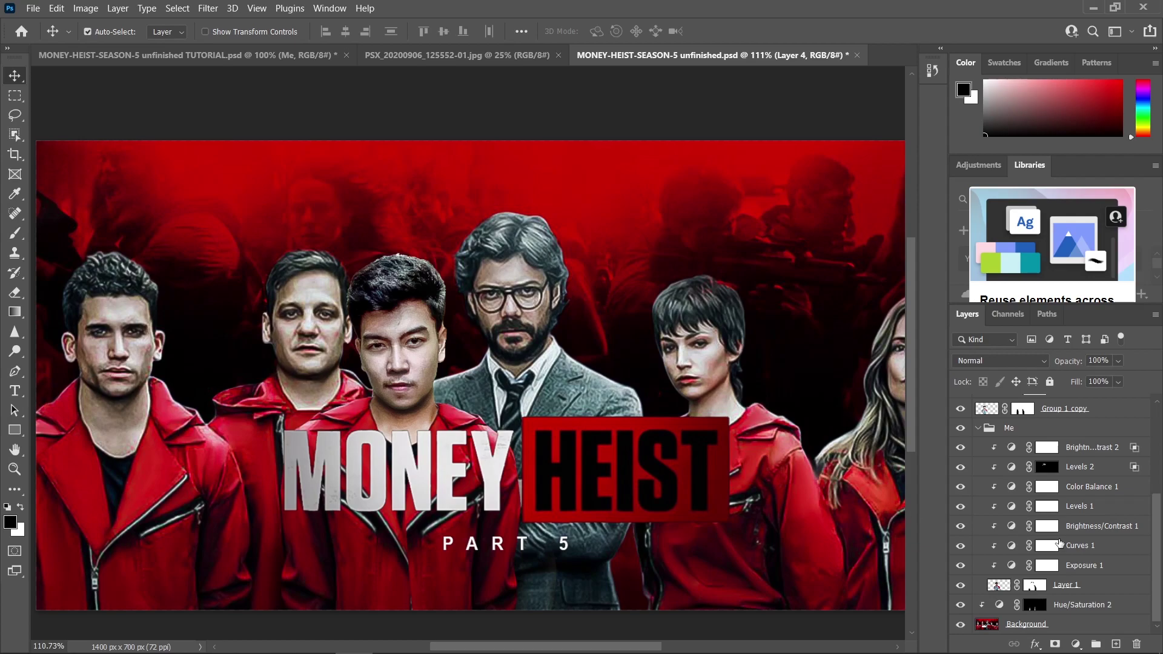
Collapse the Me group and look over the finished poster.
left_click(351, 385)
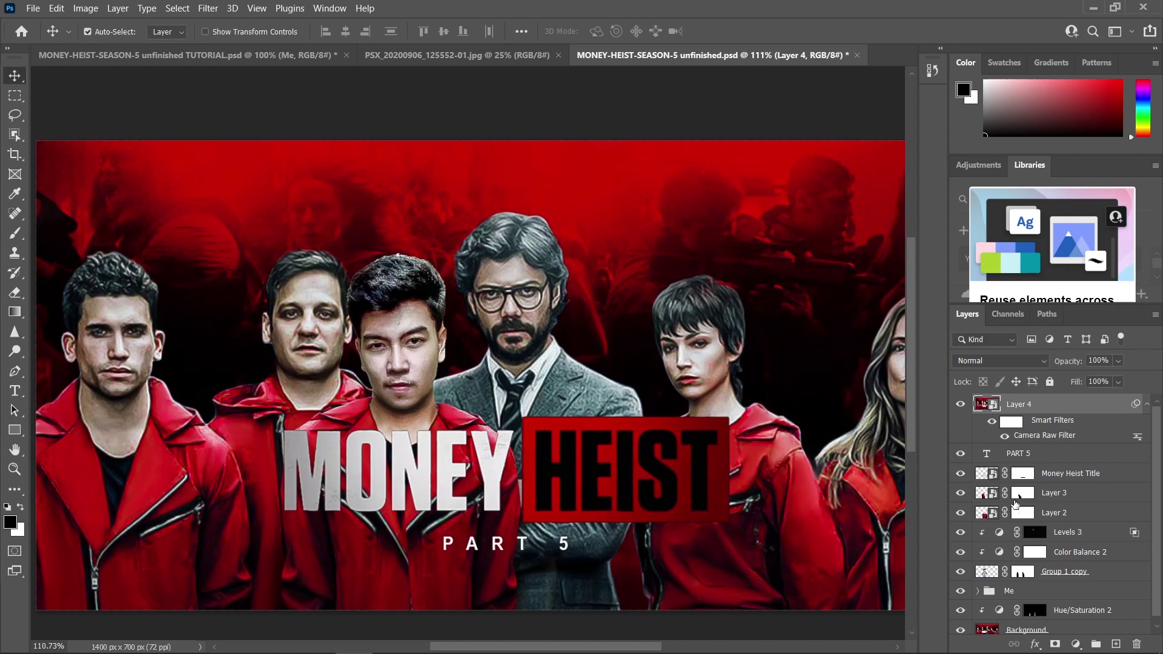
scroll(765, 460, "down", 1)
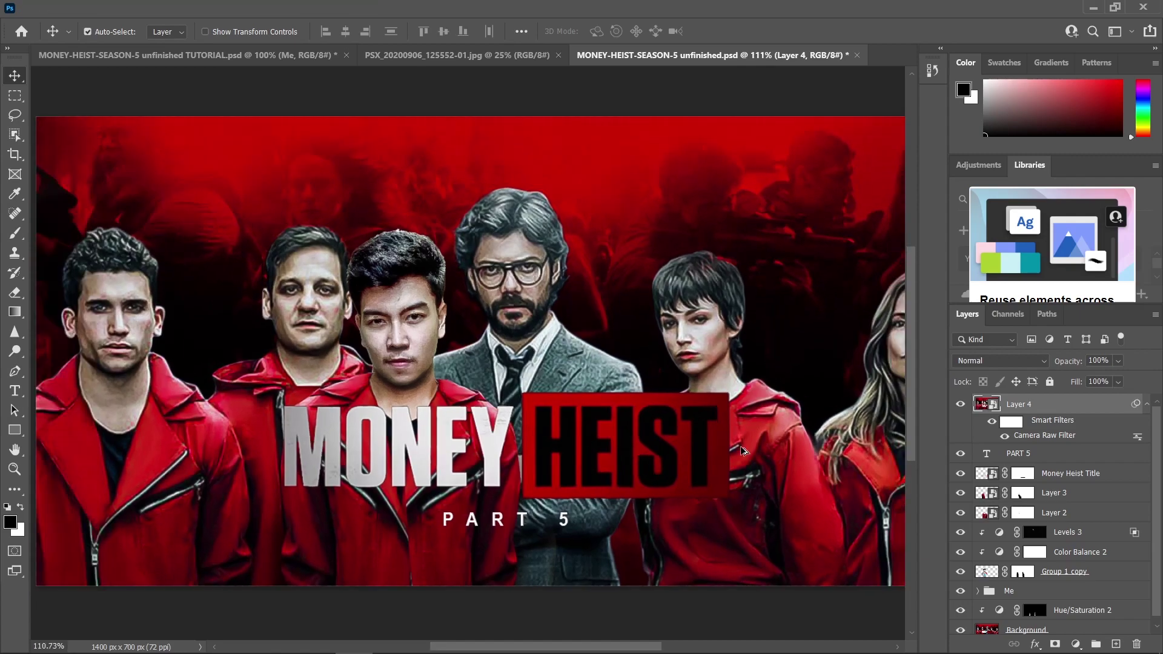
scroll(581, 377, "up", 1)
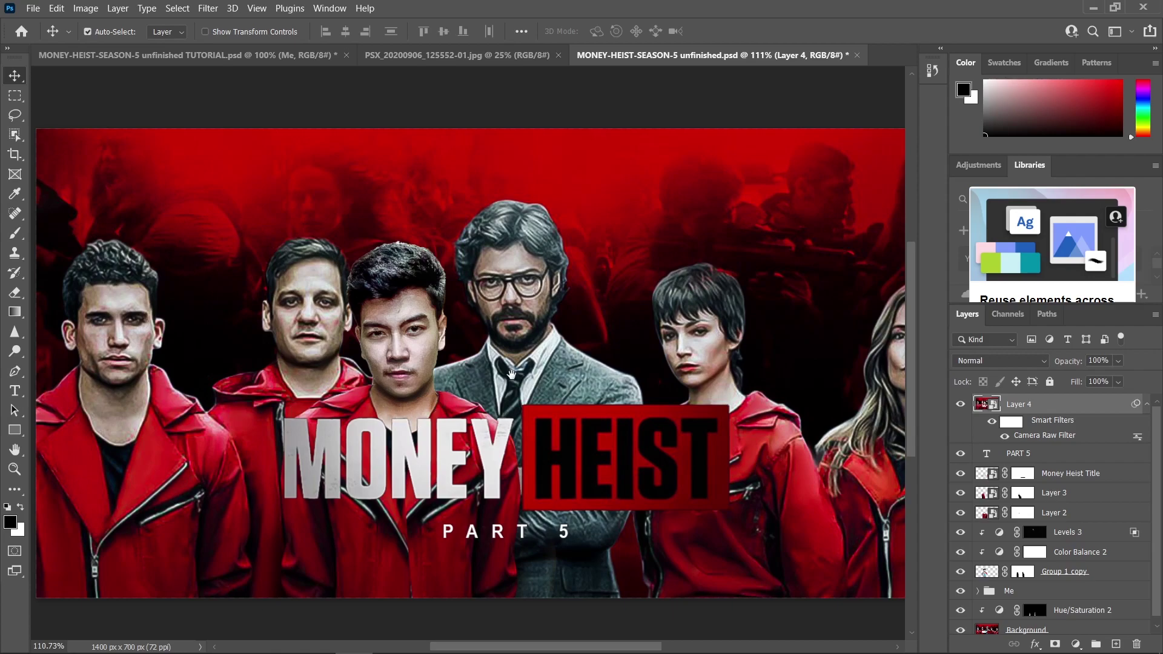
scroll(502, 379, "right", 1)
scroll(503, 379, "up", 1)
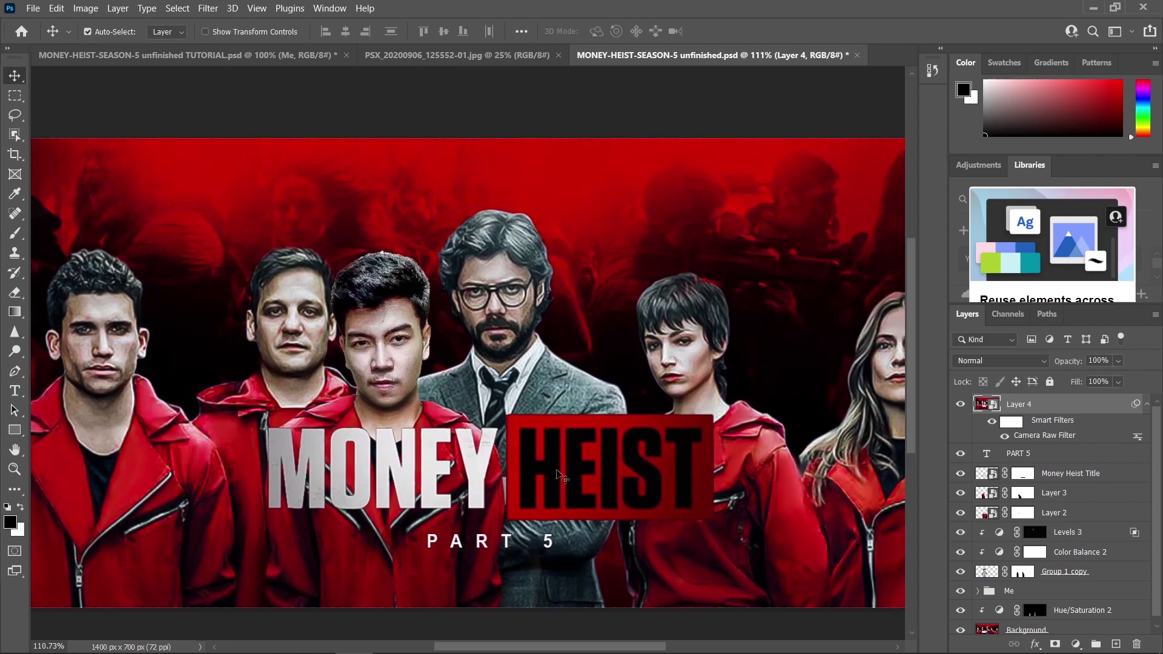